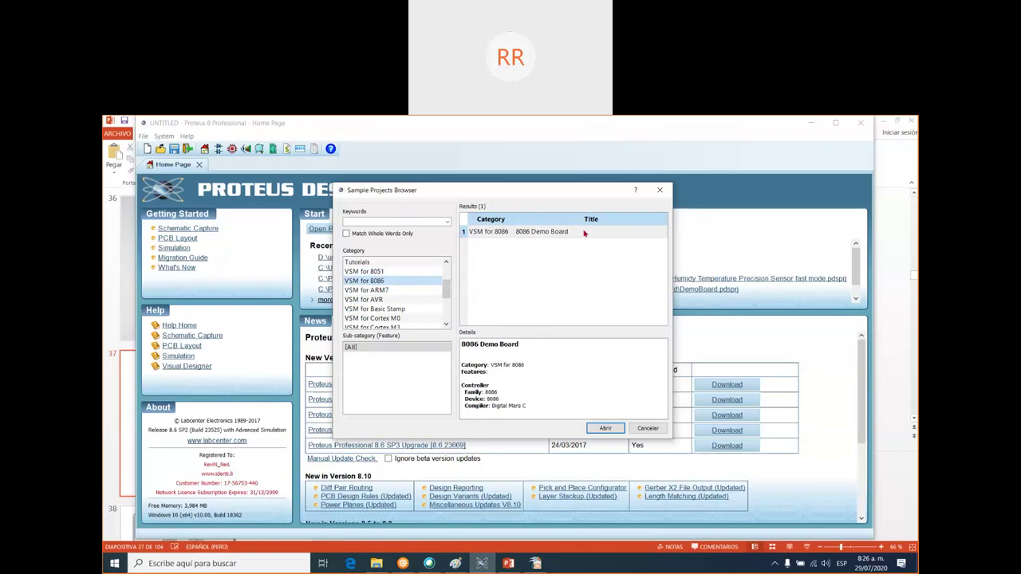
- Open the 8086 Demo Board sample project from the VSM for 8086 category
left_click(584, 233)
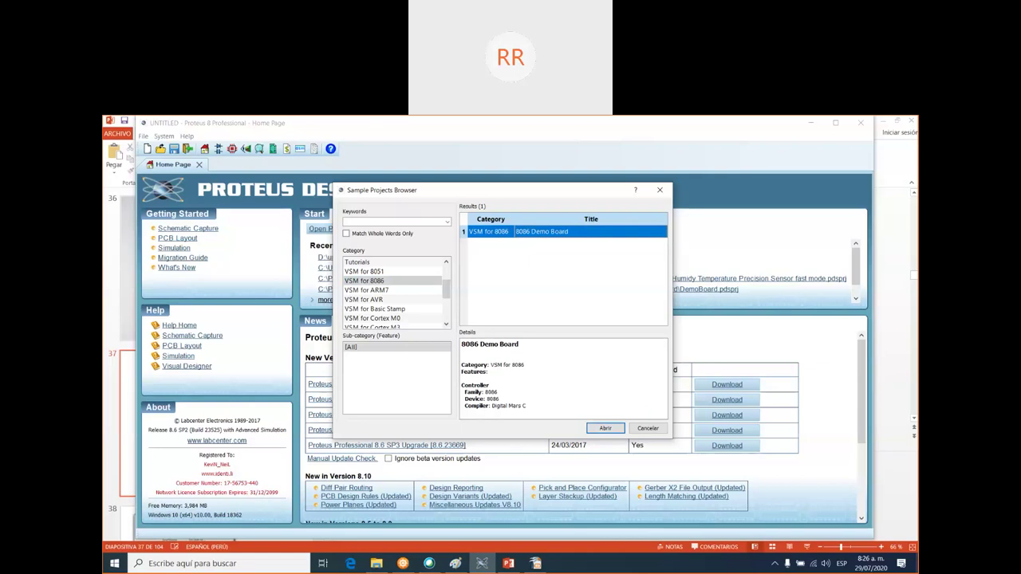
left_click(615, 431)
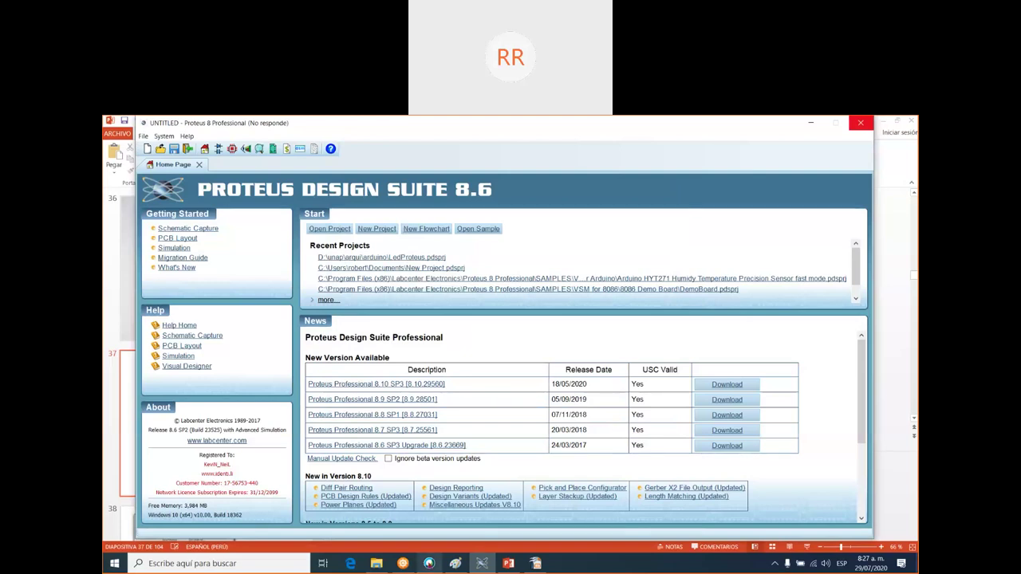
left_click(402, 563)
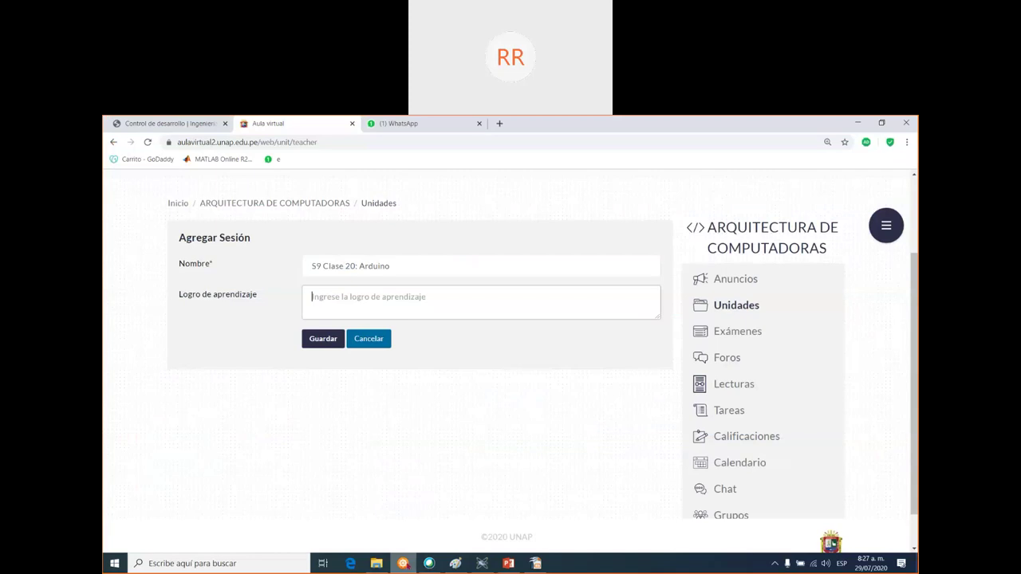
key("ctrl+Tab")
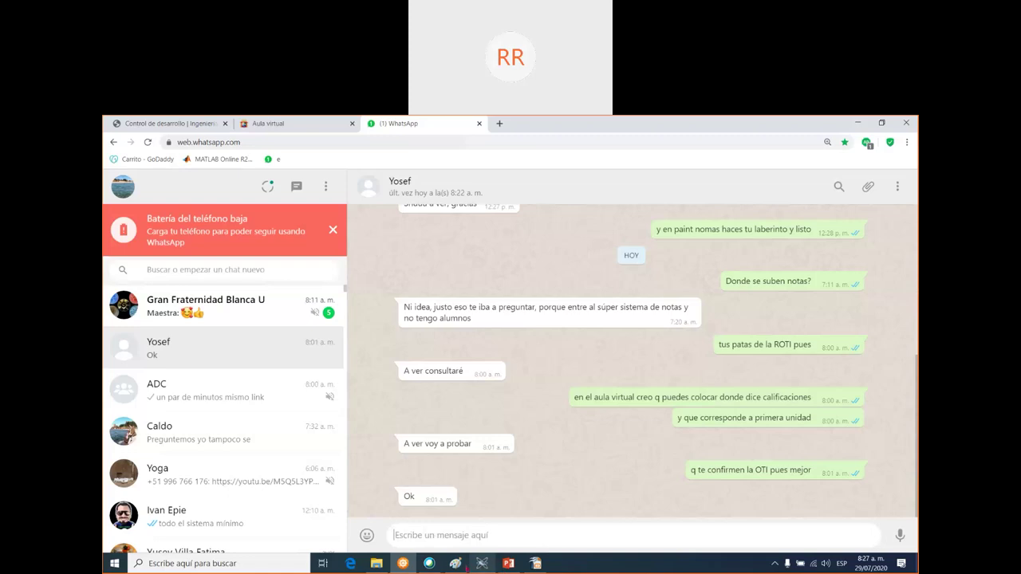
mouse_move(430, 568)
left_click(482, 563)
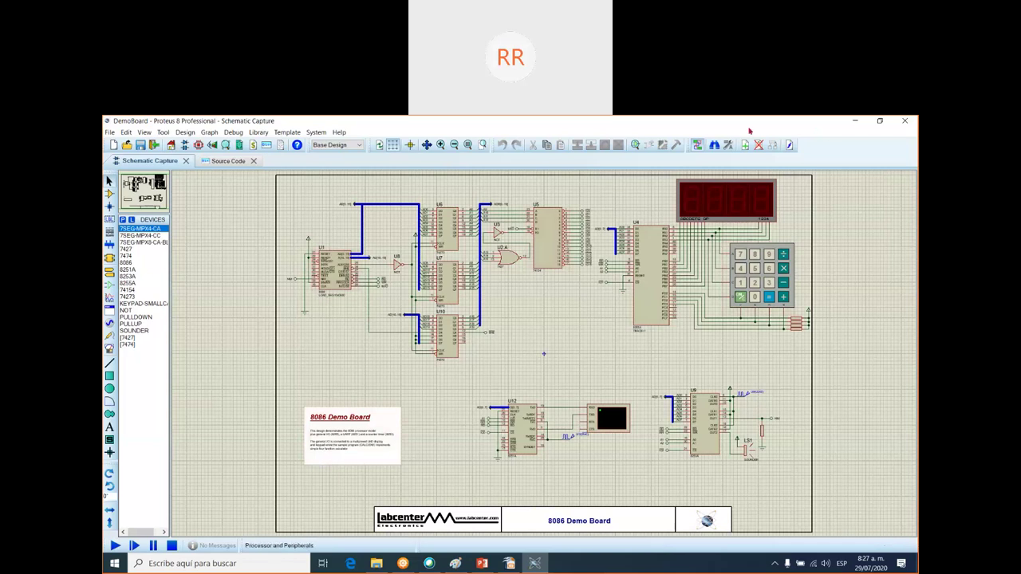
- Examine the 8086 Demo Board schematic up close, covering the processor, latches, decoder, 8255A interface, display, keypad and lower peripheral circuits
left_click(439, 145)
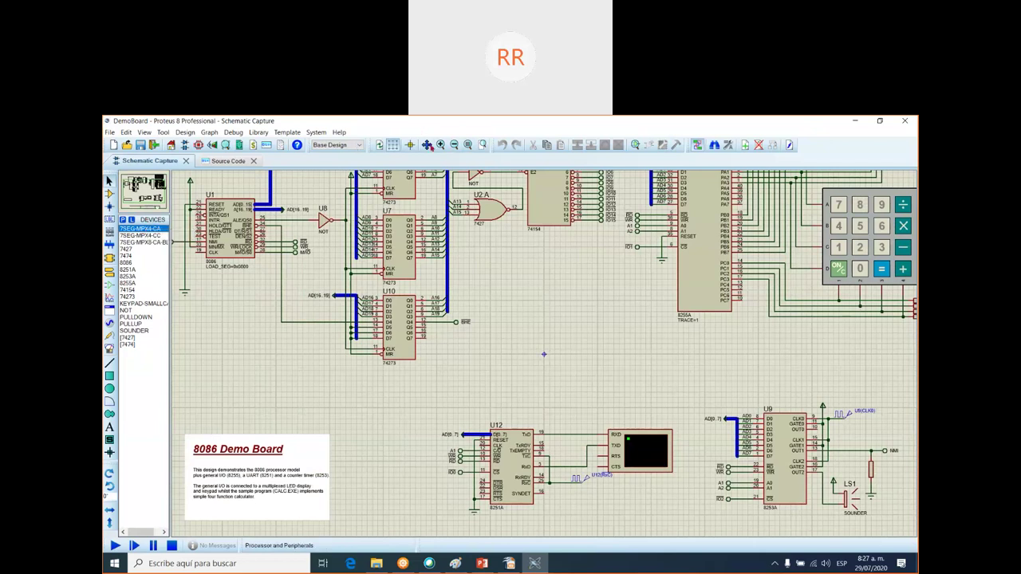
left_click_drag(543, 354, 659, 420)
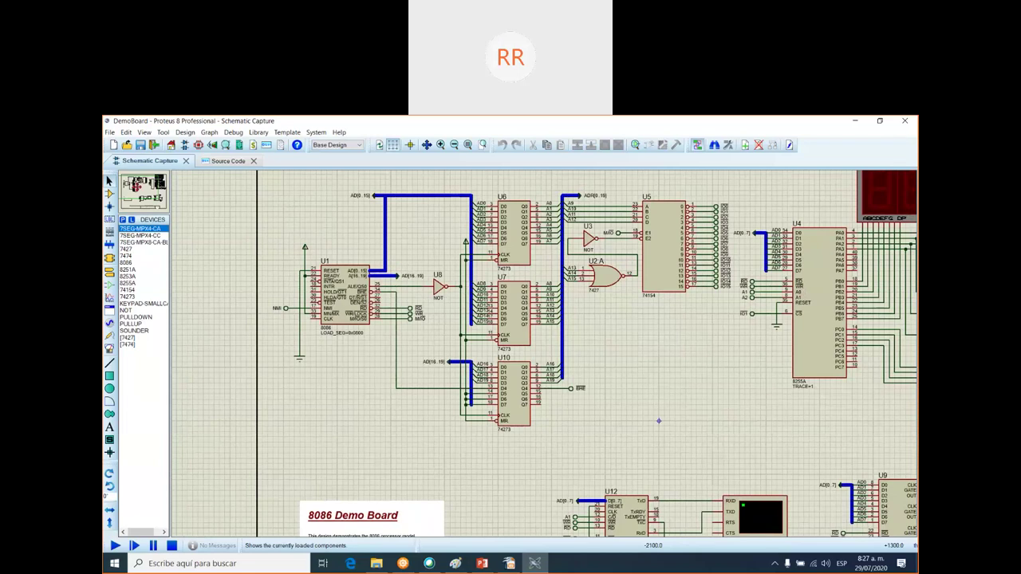
left_click(134, 189)
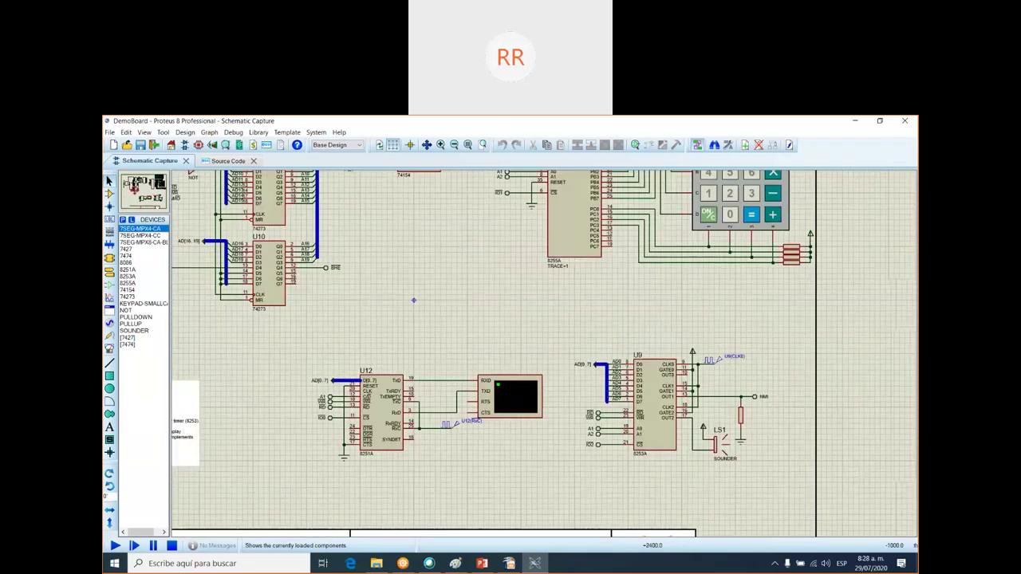
left_click(129, 192)
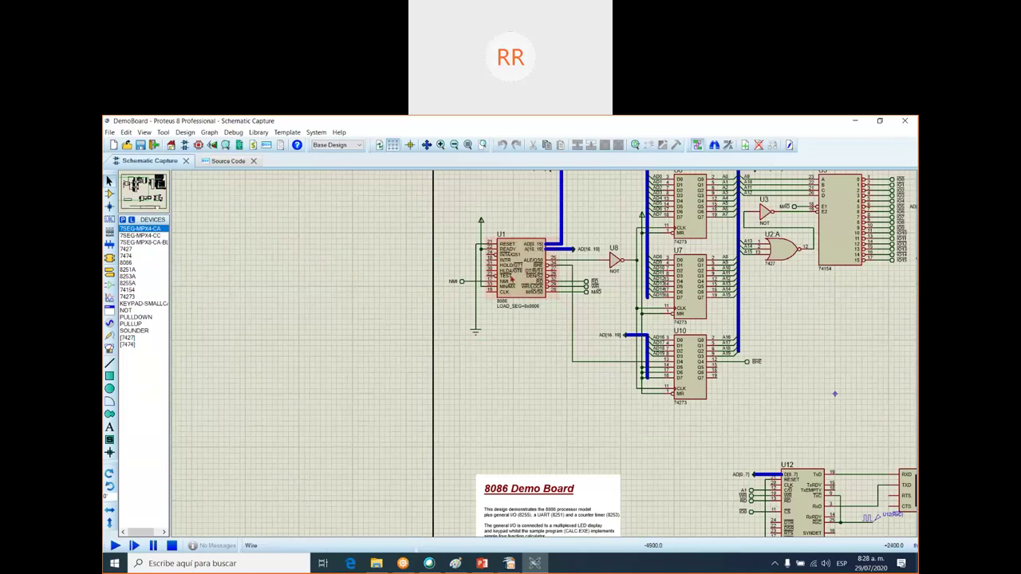
left_click(137, 179)
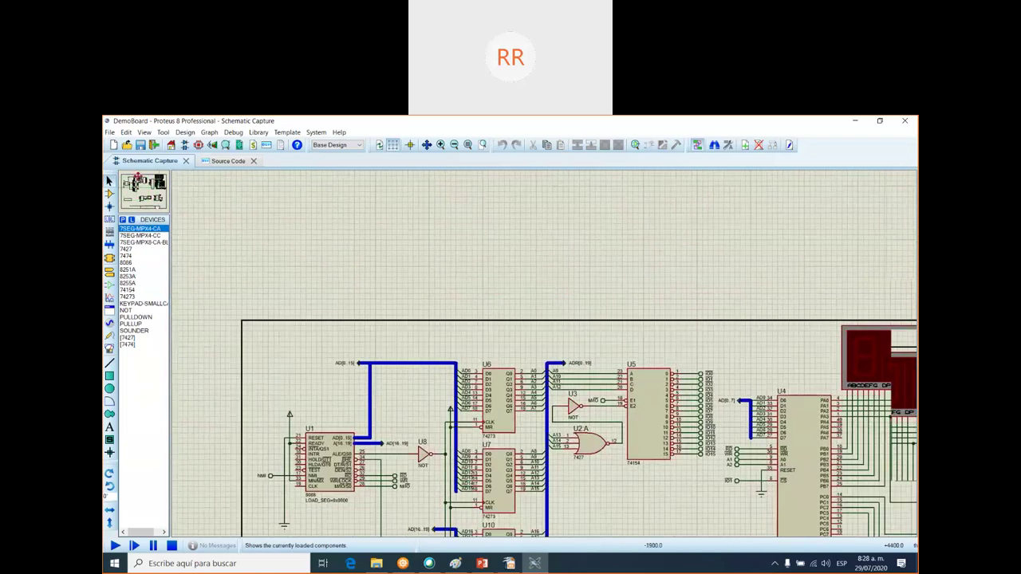
left_click(139, 180)
left_click(140, 180)
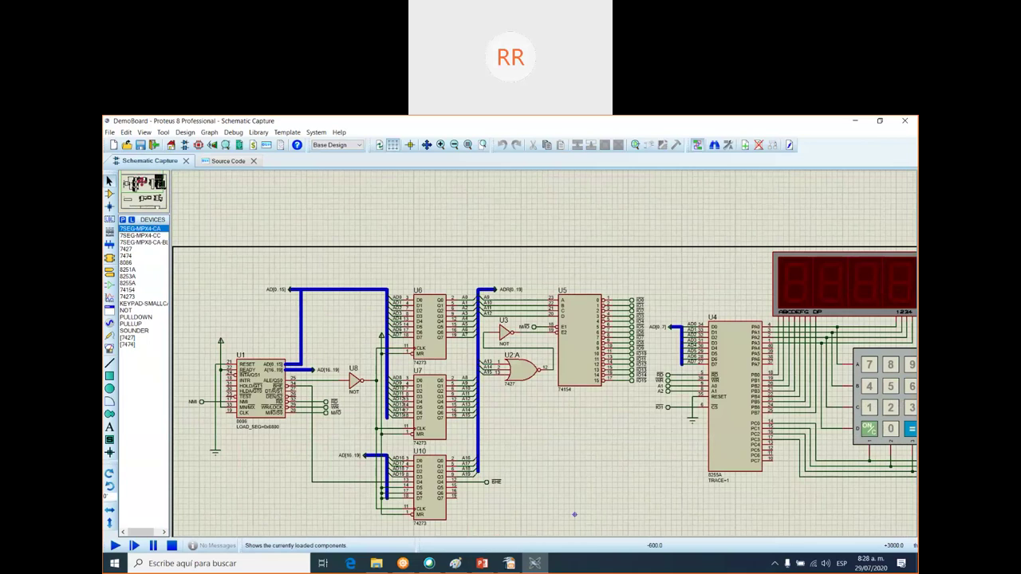
left_click(142, 180)
left_click(142, 180)
left_click(143, 181)
left_click(145, 184)
left_click(144, 185)
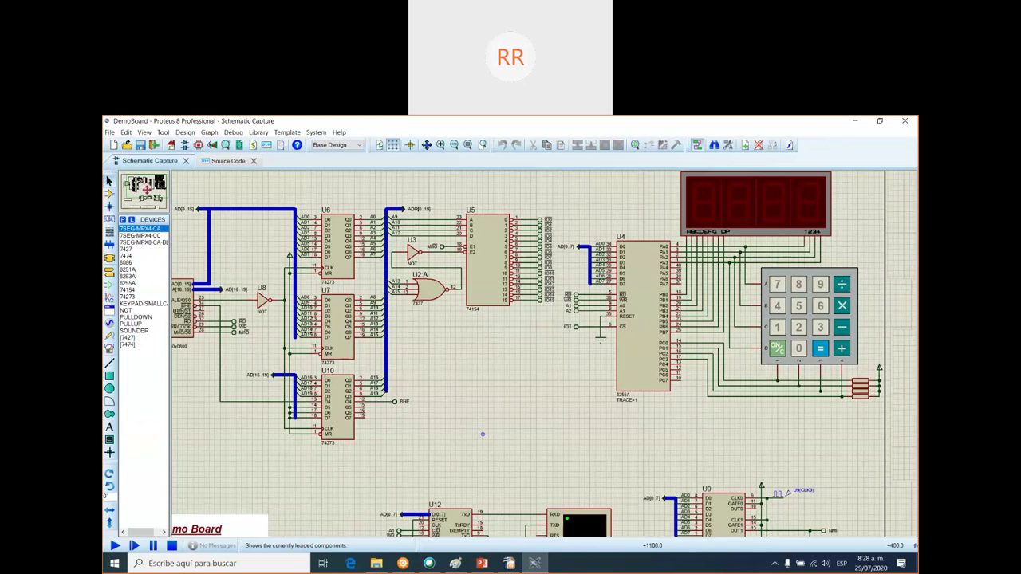
left_click(145, 187)
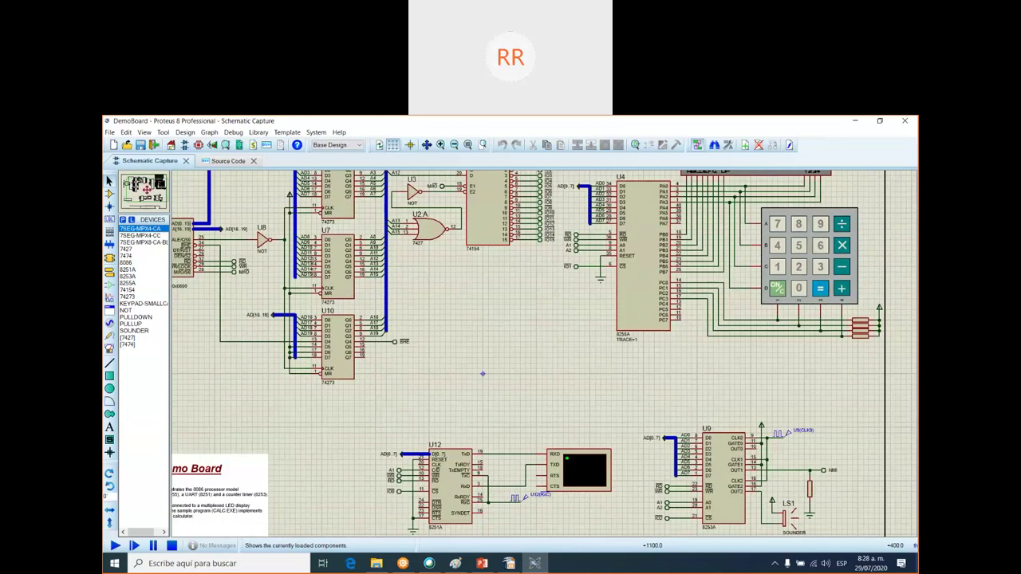
left_click(146, 189)
left_click_drag(468, 407, 505, 440)
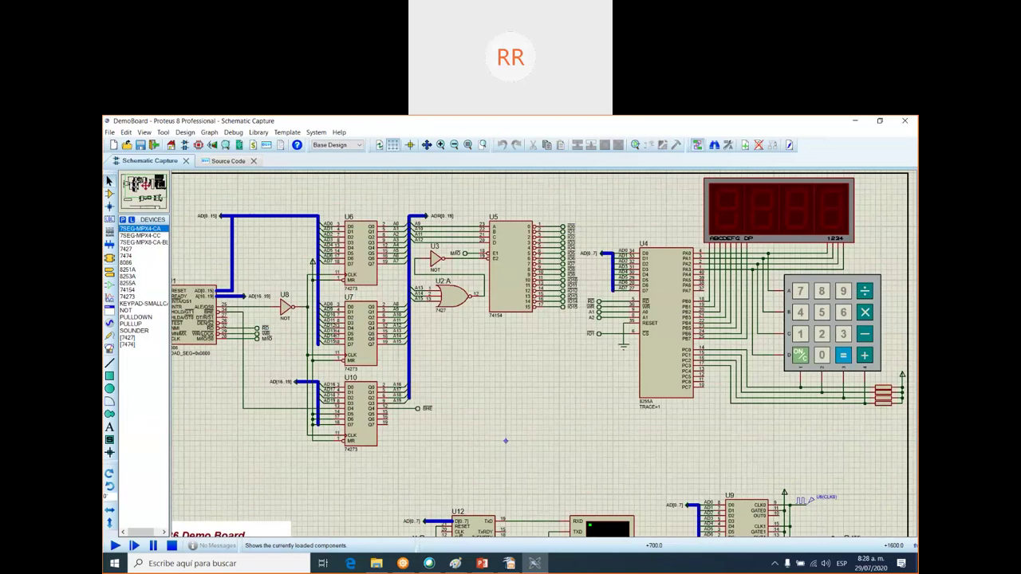
left_click_drag(505, 440, 528, 447)
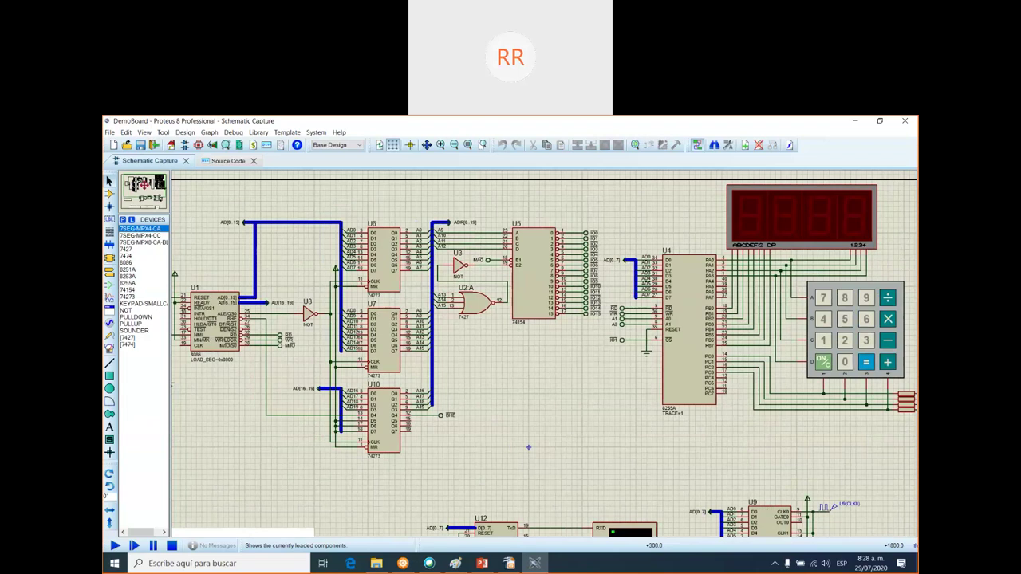
scroll(169, 179, "down", 3)
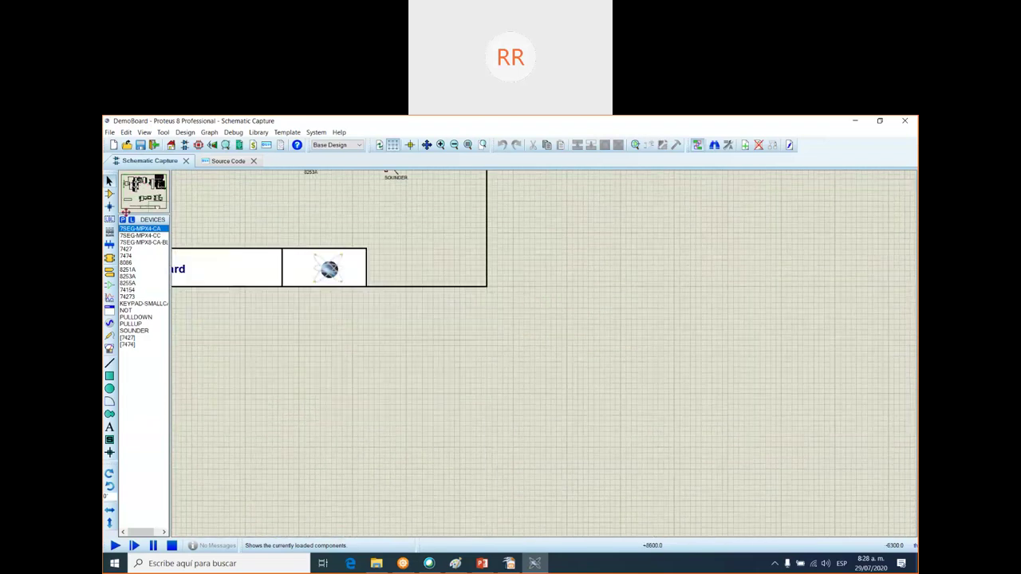
left_click(133, 182)
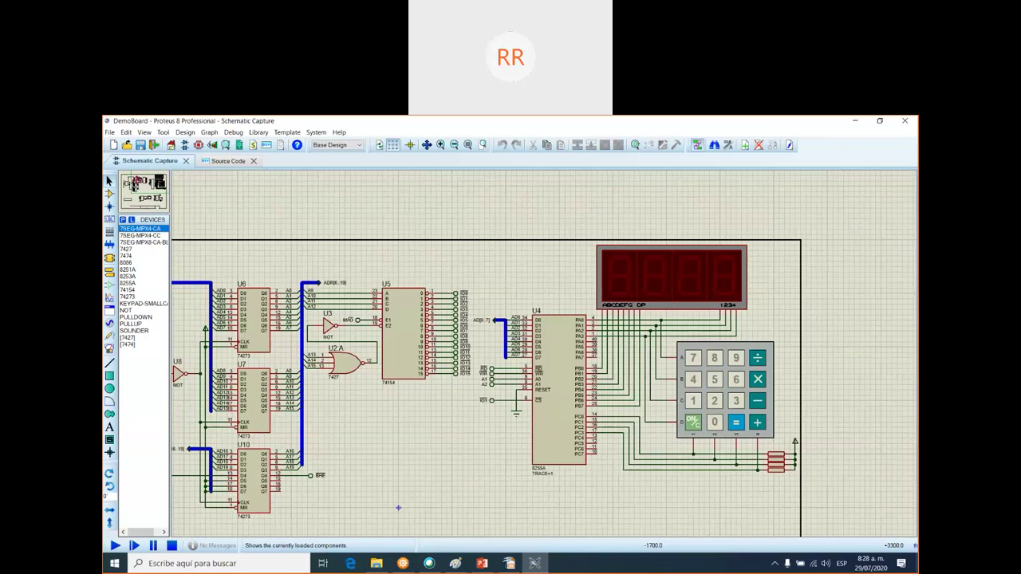
scroll(398, 507, "down", 2)
scroll(451, 427, "up", 2)
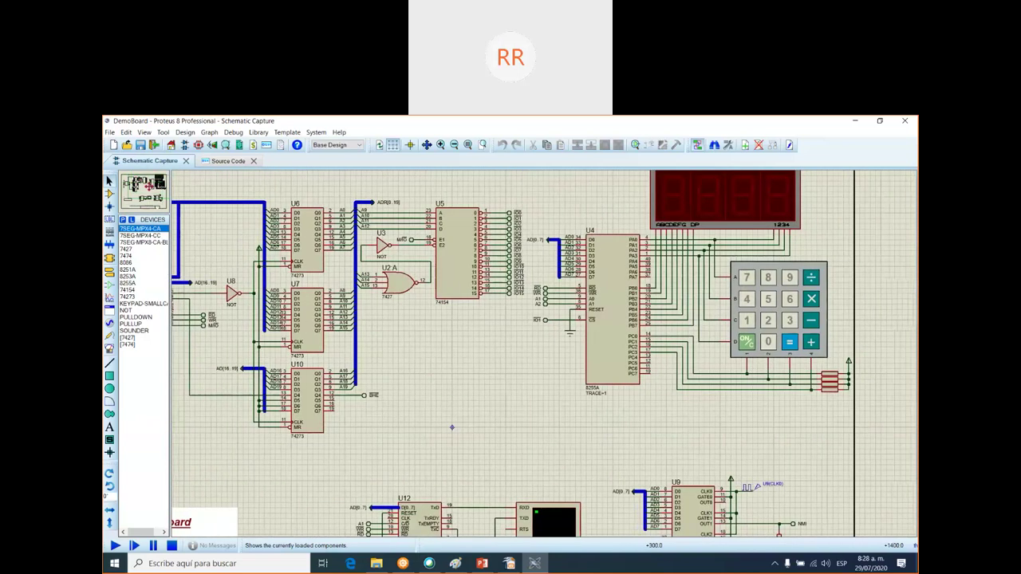
left_click_drag(451, 428, 849, 468)
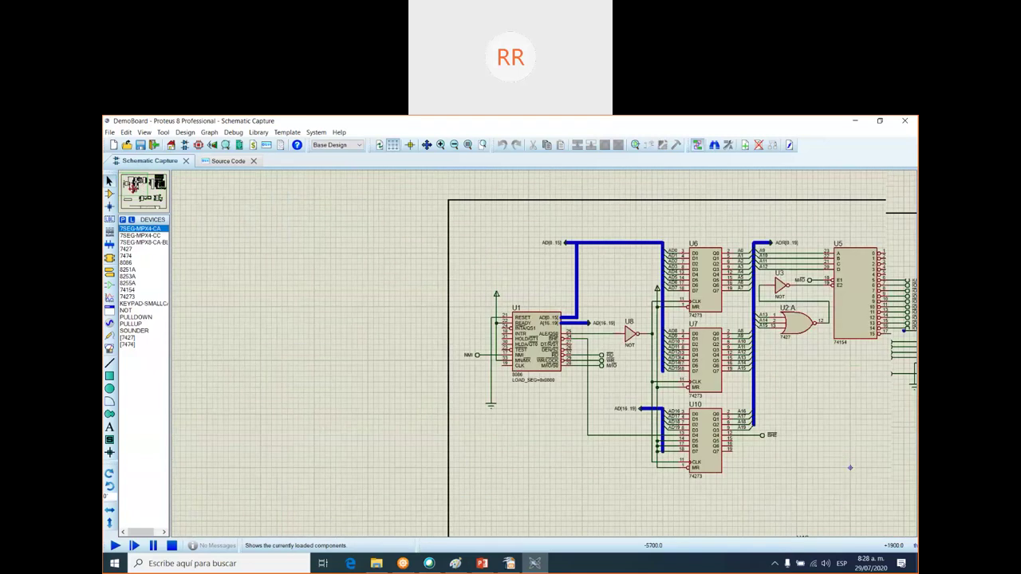
scroll(849, 467, "down", 2)
scroll(651, 461, "up", 2)
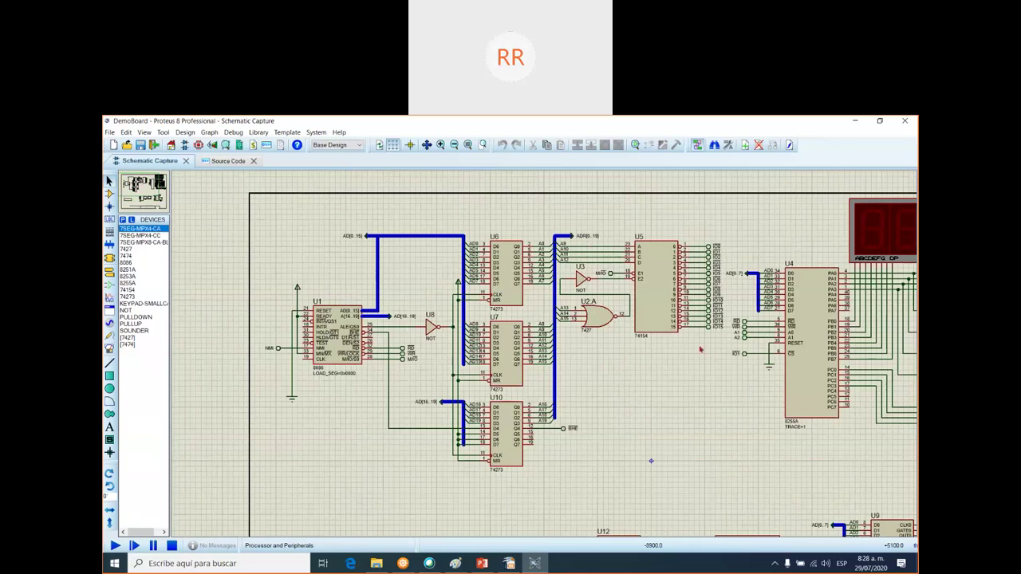
- Inspect the component properties of the 8086 processor U1 and close them without making changes
double_click(338, 338)
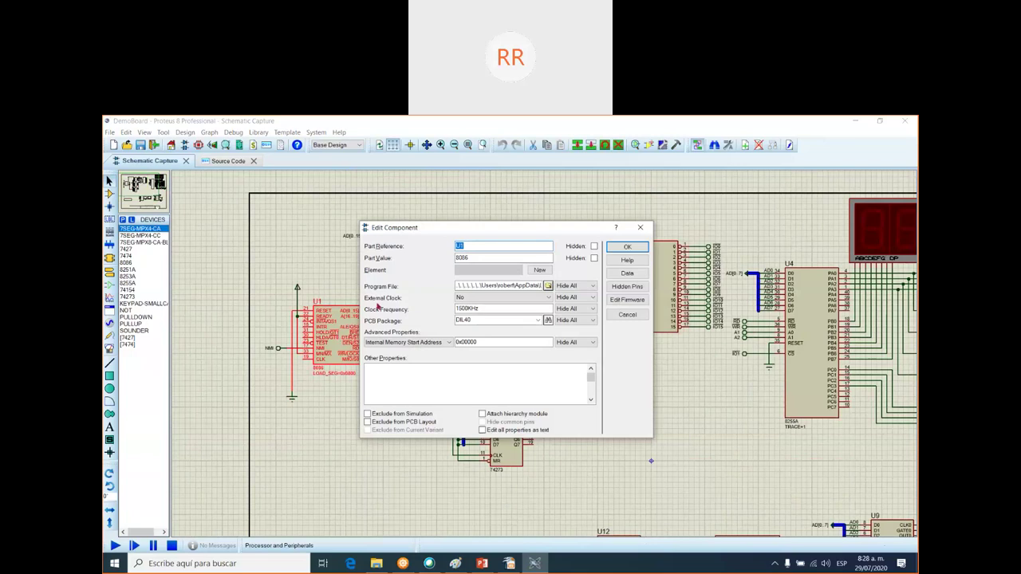
left_click(640, 227)
left_click(285, 229)
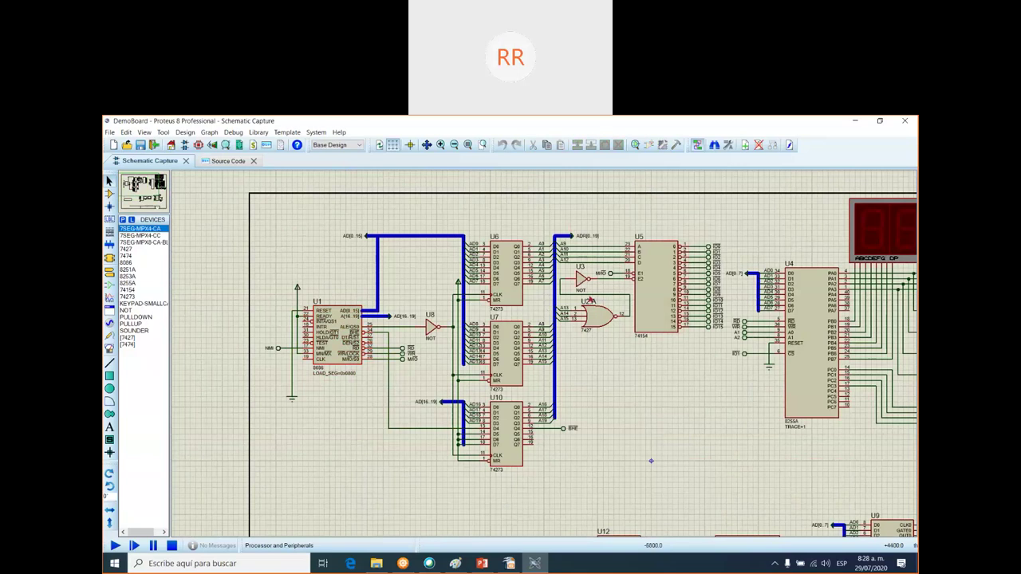
- Inspect the component properties of the 74154 decoder U5, cancel the dialog and deselect the part
double_click(660, 281)
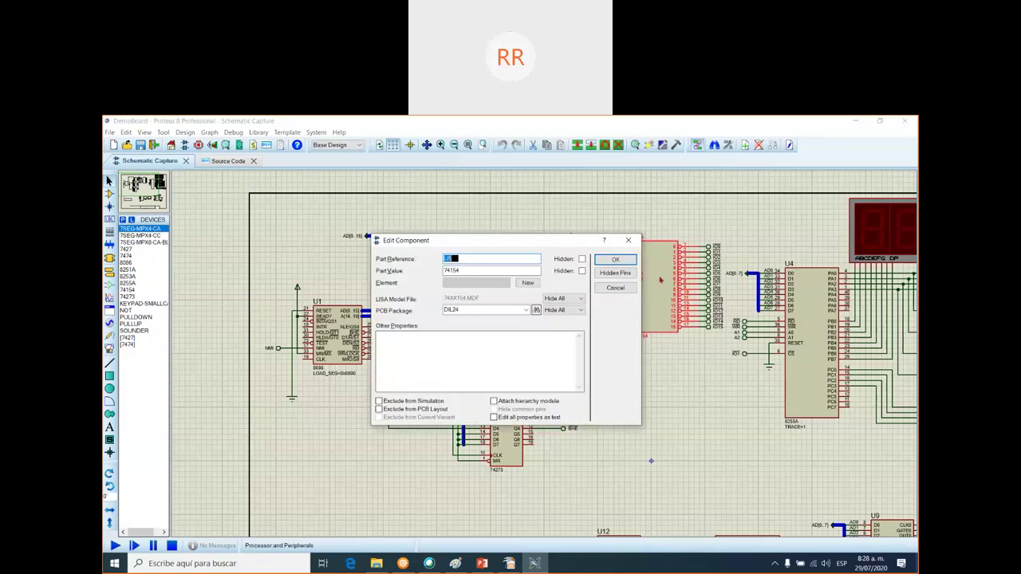
left_click(614, 290)
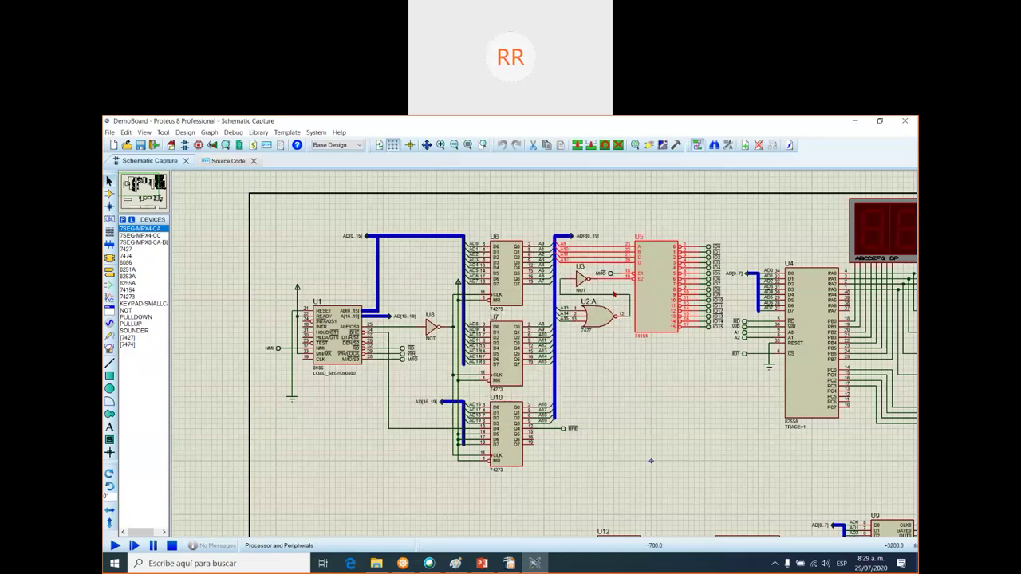
left_click(473, 212)
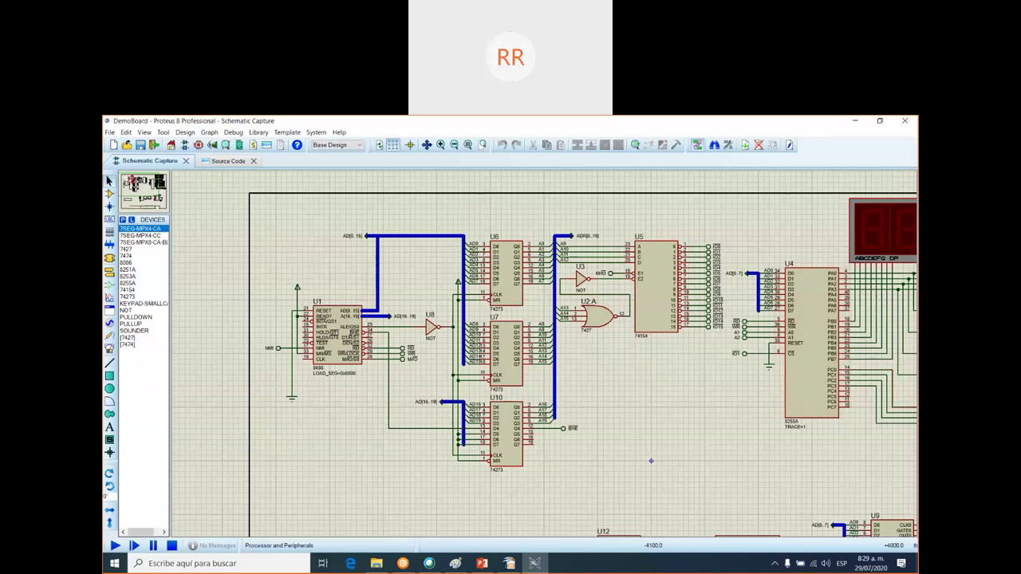
- Examine the connections from the processor and latches to the 8255A, seven-segment display and keypad, ending with an overview of the board
scroll(651, 461, "down", 1)
scroll(643, 368, "up", 1)
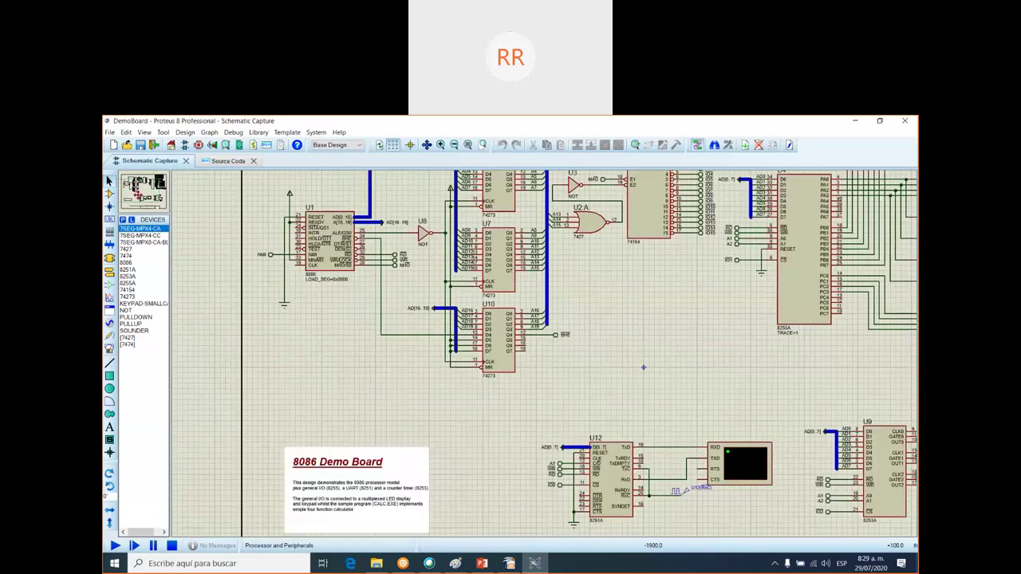
left_click_drag(644, 367, 574, 500)
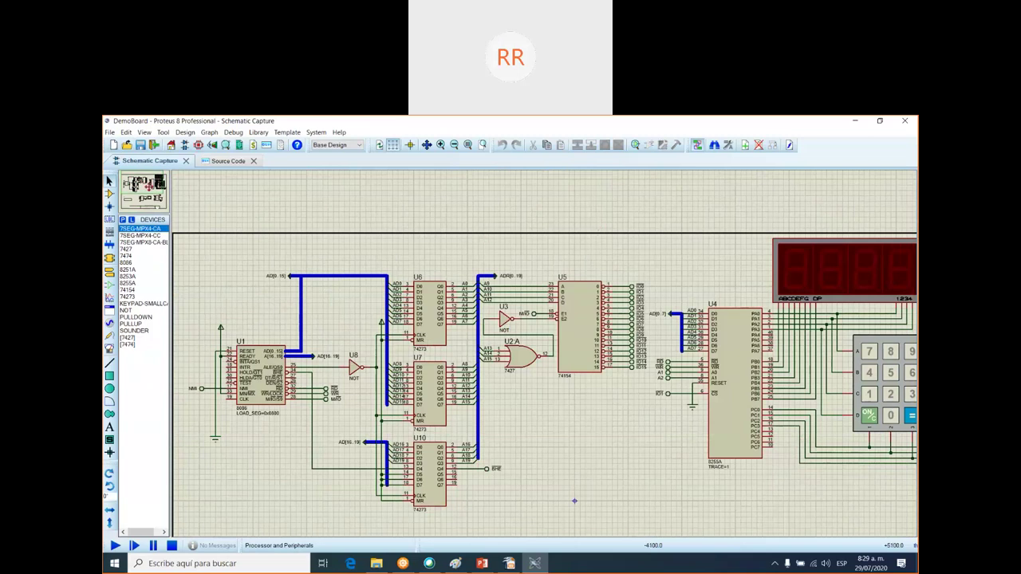
left_click(149, 190)
left_click_drag(436, 420, 383, 367)
left_click_drag(720, 262, 688, 300)
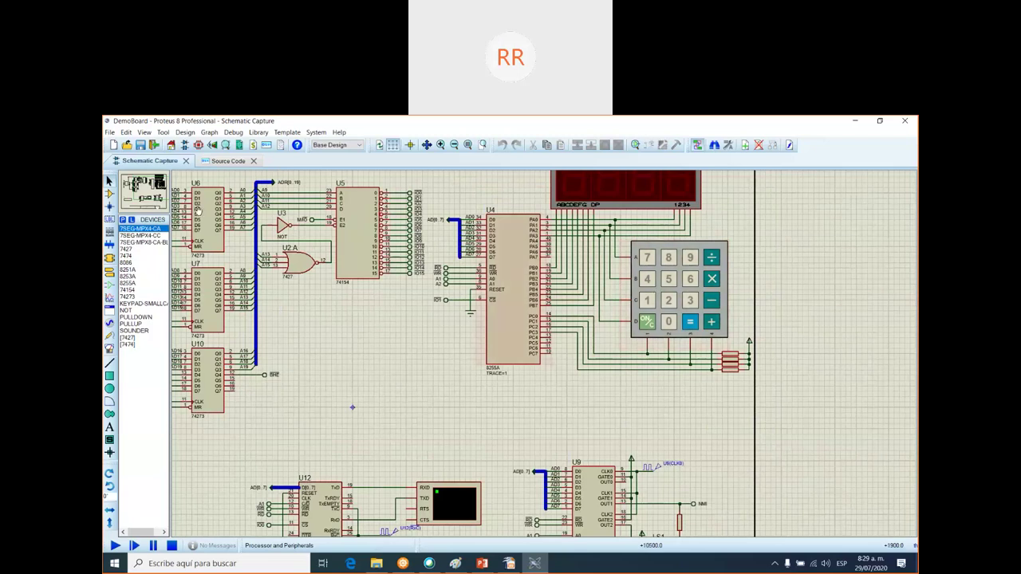
left_click_drag(199, 211, 237, 211)
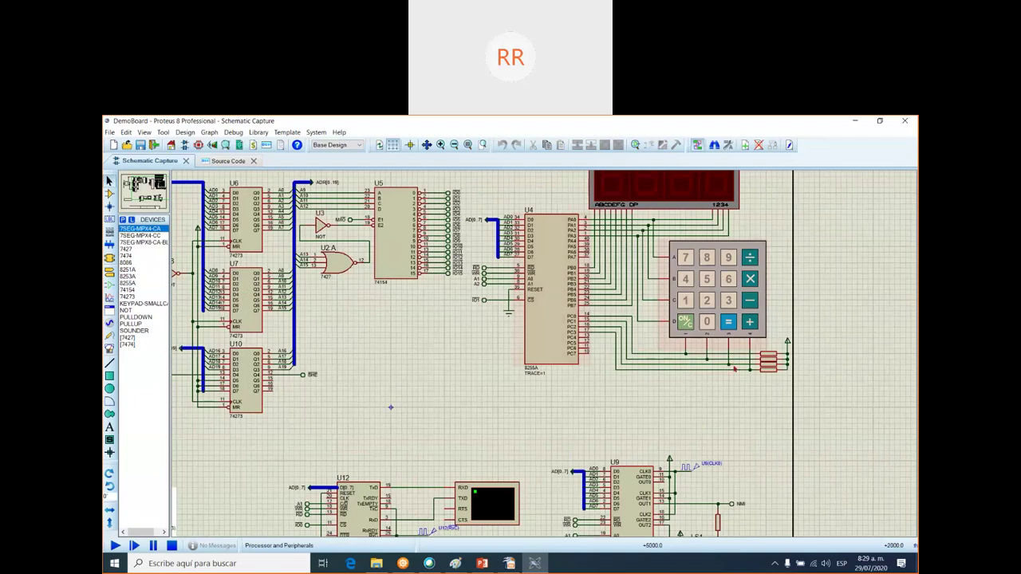
left_click(454, 145)
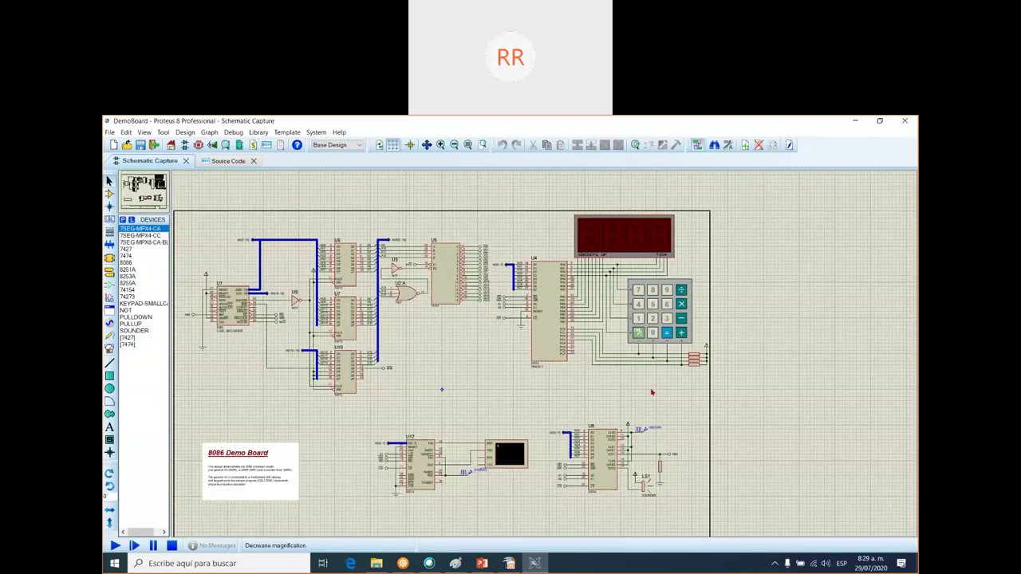
- Close the 8086 Demo Board project and return to the home page
left_click(126, 132)
mouse_move(110, 136)
left_click(155, 214)
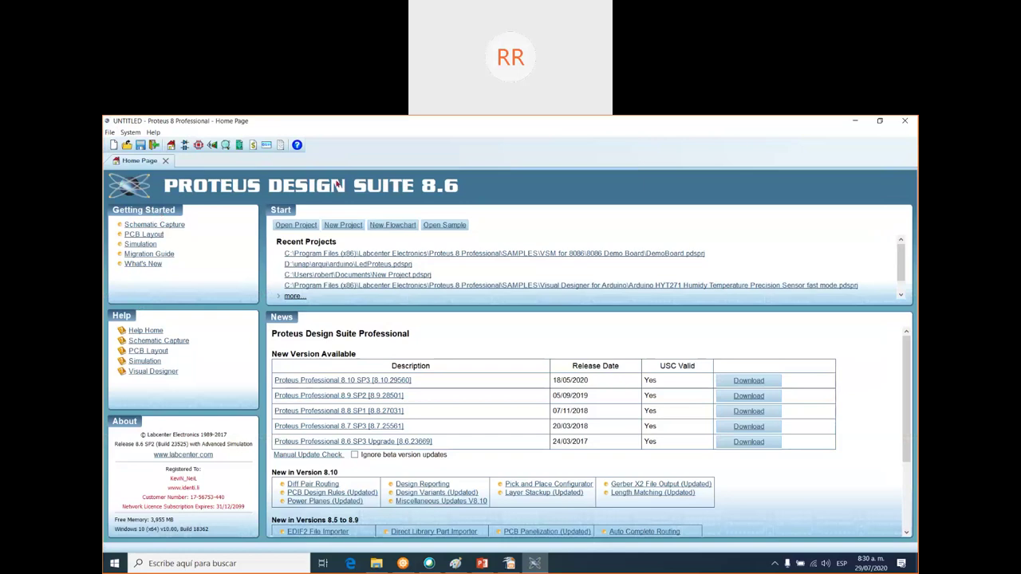
- Start a new project as New Project.pdsprj in the Documents folder, replacing the existing one, with a Landscape A4 schematic
left_click(111, 133)
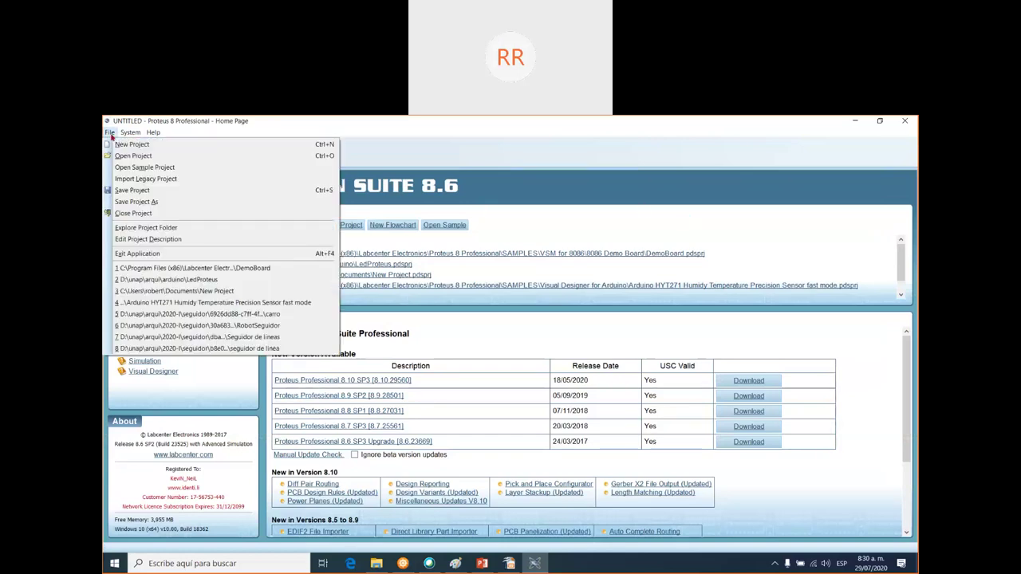
left_click(181, 146)
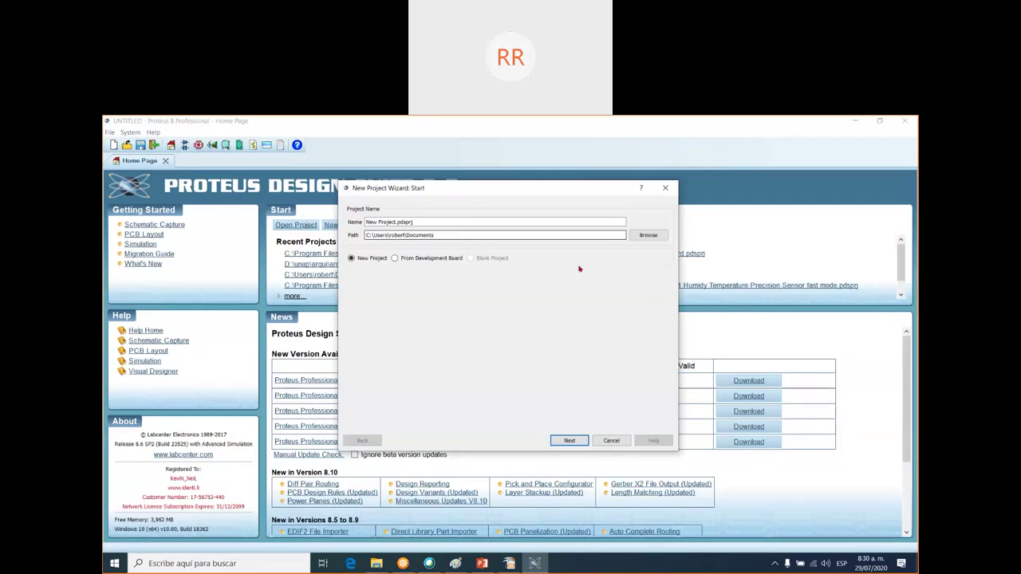
left_click(568, 440)
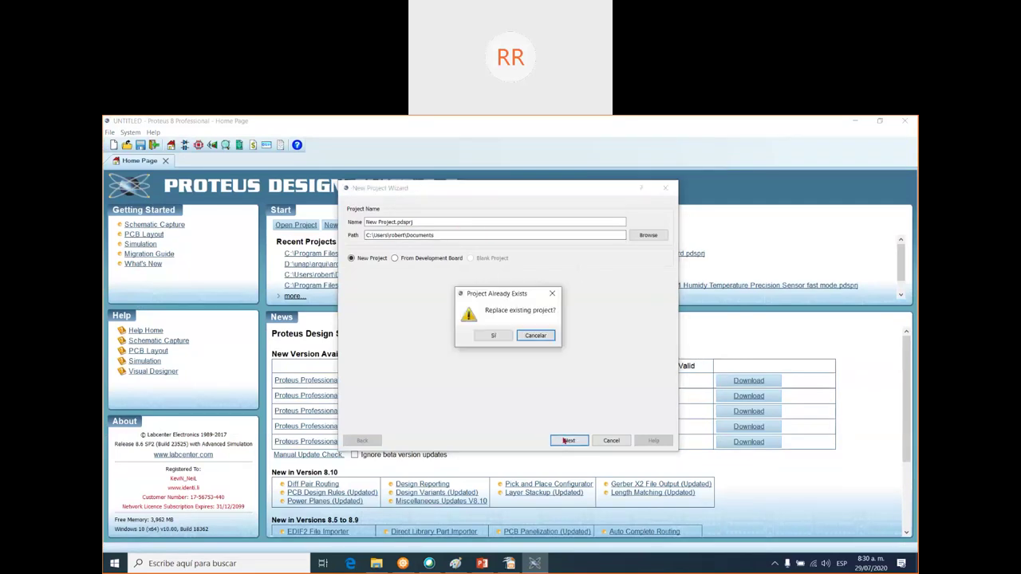
left_click(495, 338)
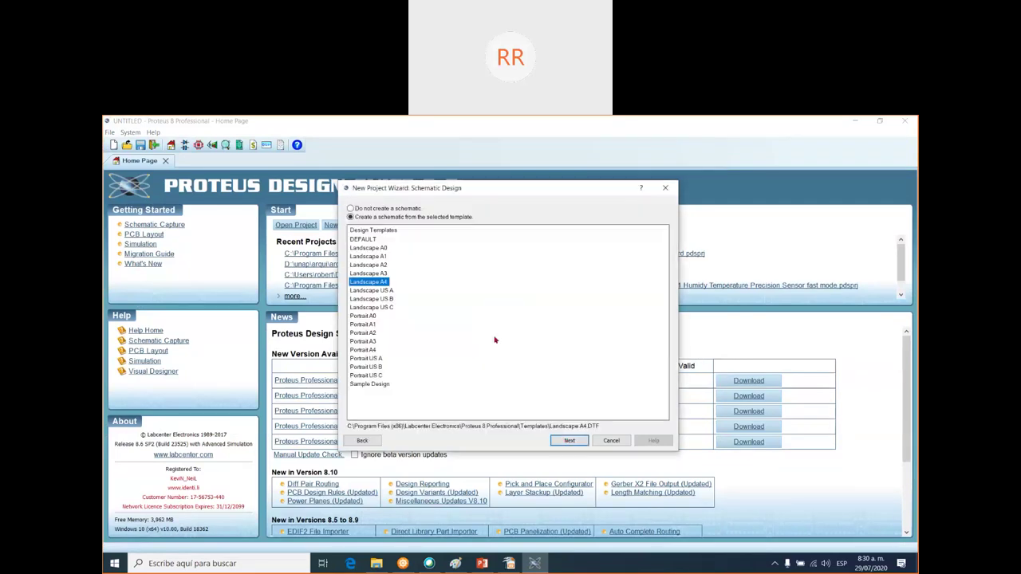
left_click(572, 440)
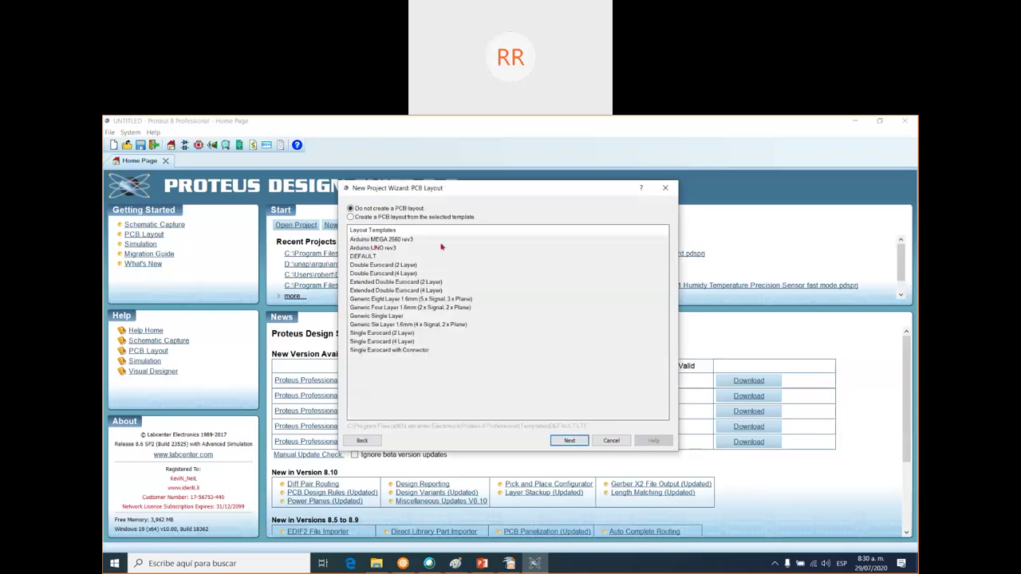
- Include a PCB layout from the selected template, accepting the default layer stackup, THRU drill pair and board preview
left_click(388, 217)
left_click(569, 441)
left_click(570, 441)
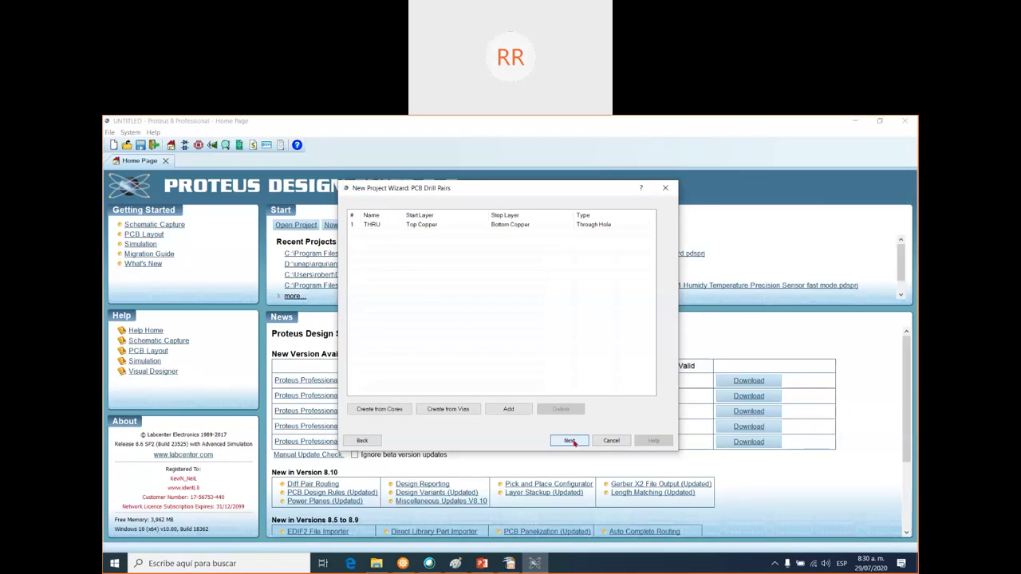
left_click(569, 441)
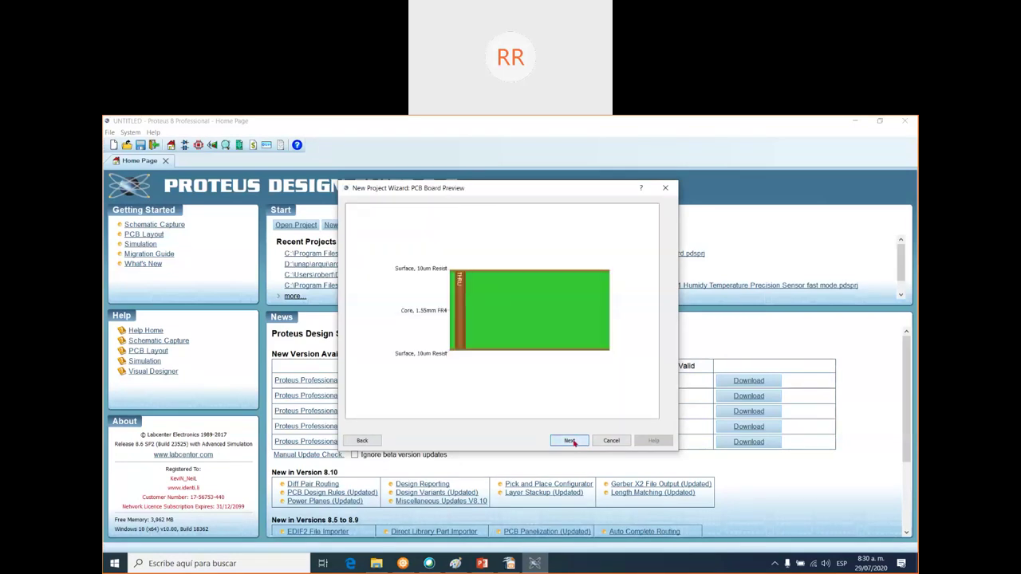
left_click(569, 441)
- Add a firmware project for the ARDUINO family with the Arduino Uno controller
left_click(372, 222)
left_click(460, 251)
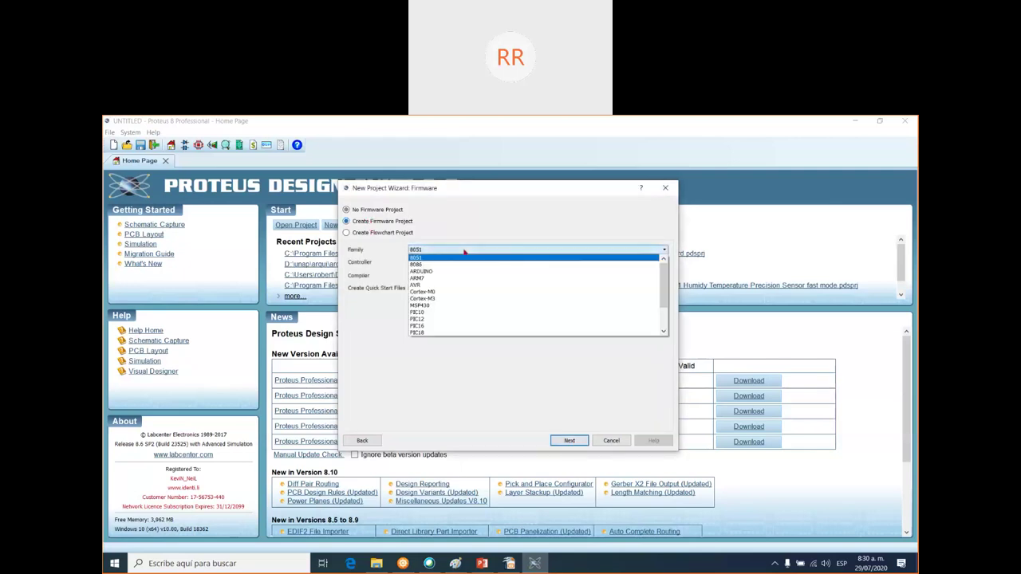
left_click(452, 272)
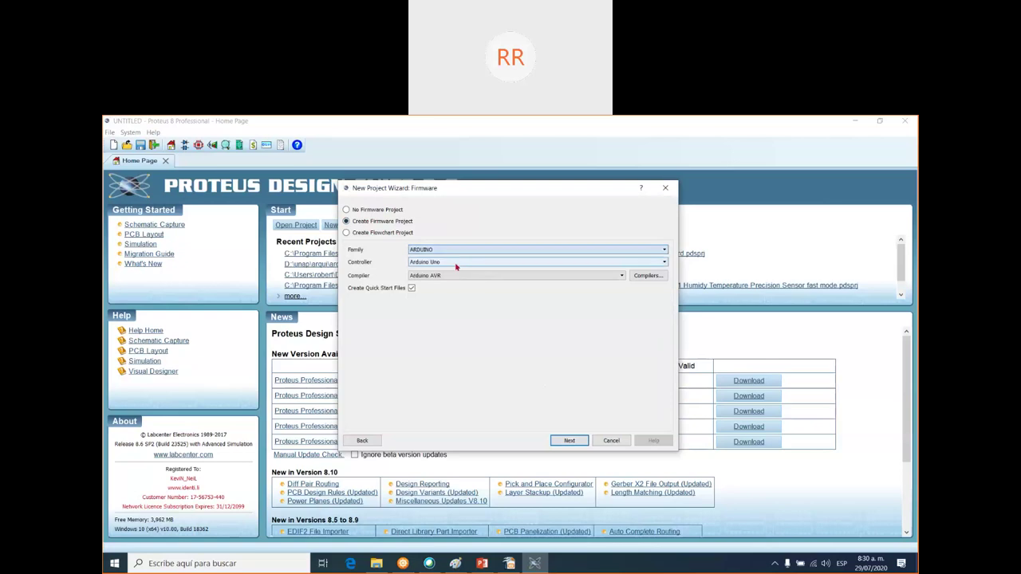
left_click(457, 263)
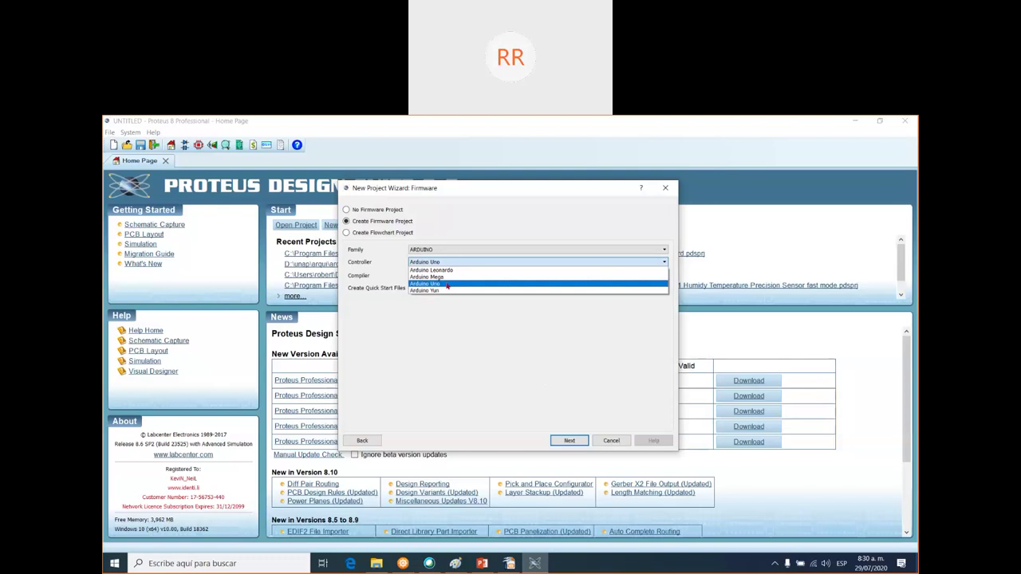
left_click(447, 285)
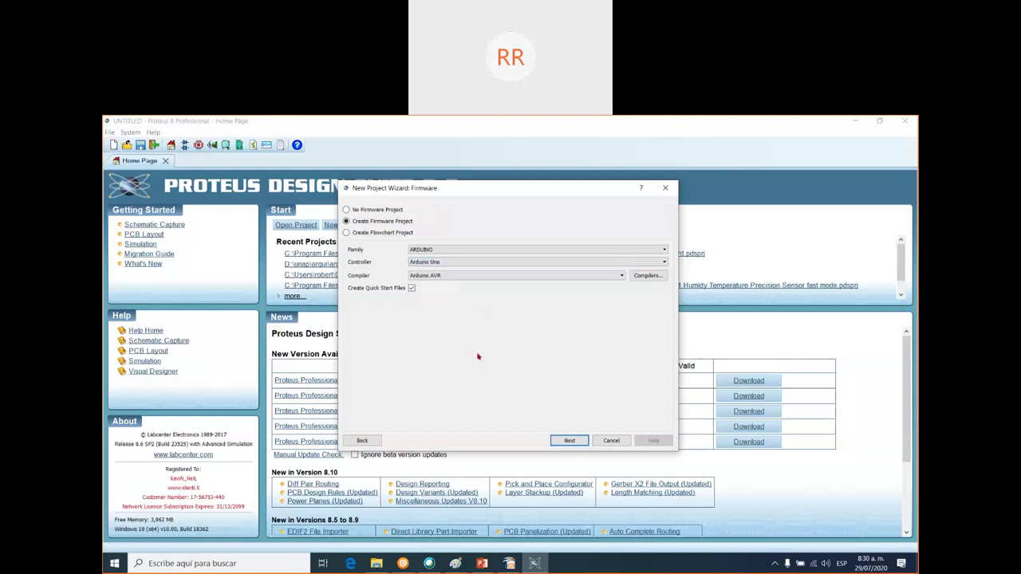
- Check the list of installed compilers, close it unchanged and finish creating the project
left_click(650, 276)
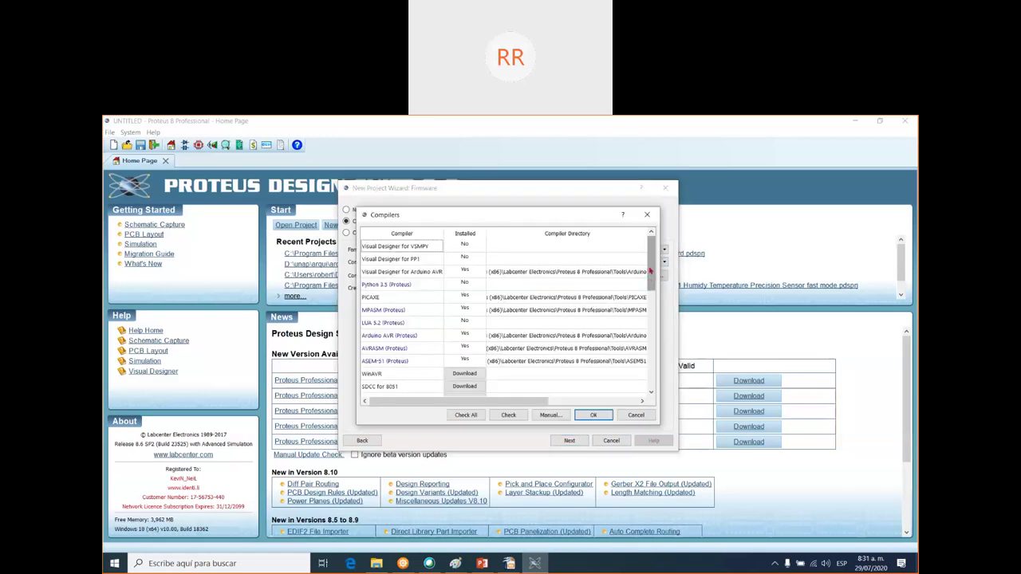
left_click(647, 214)
left_click(569, 440)
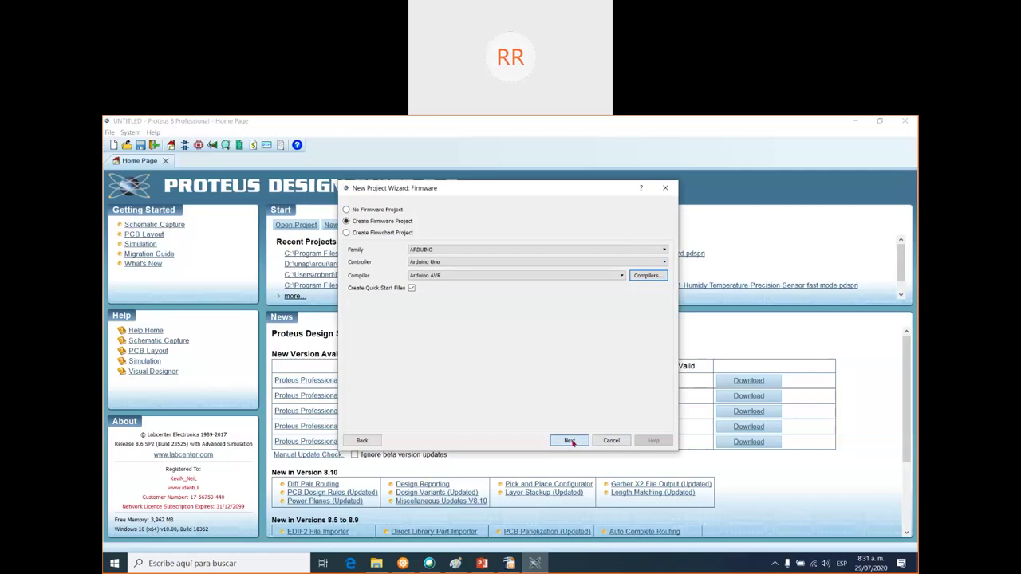
left_click(570, 441)
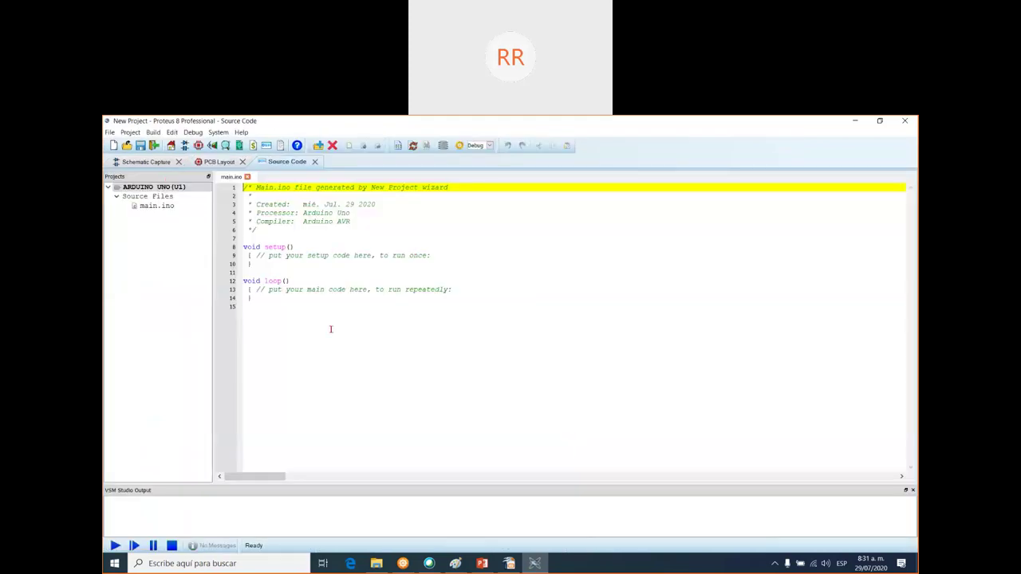
- Look over the header comment and the setup and loop functions in the generated main.ino source code
left_click(330, 328)
left_click(278, 233)
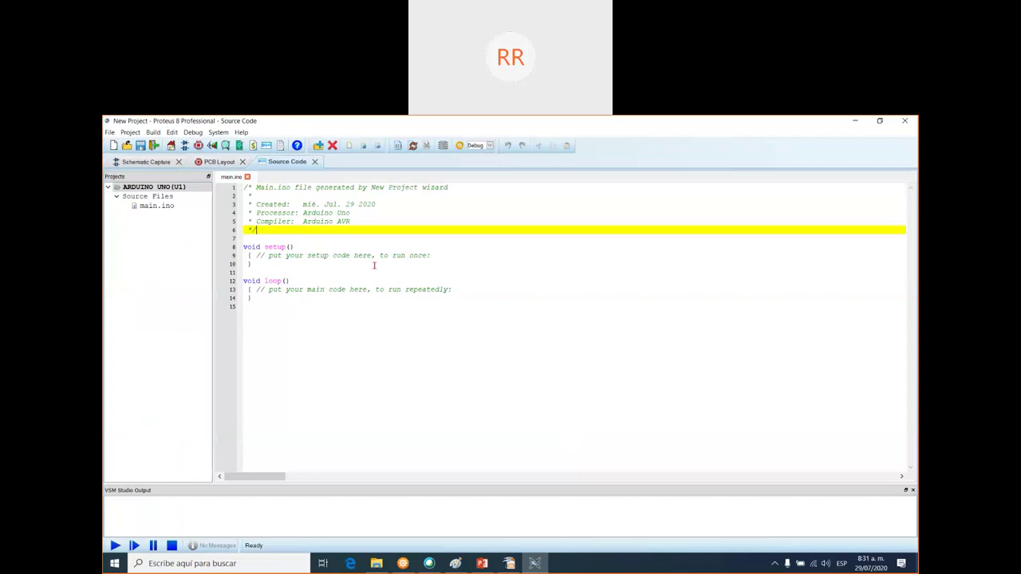
left_click(335, 272)
left_click(311, 239)
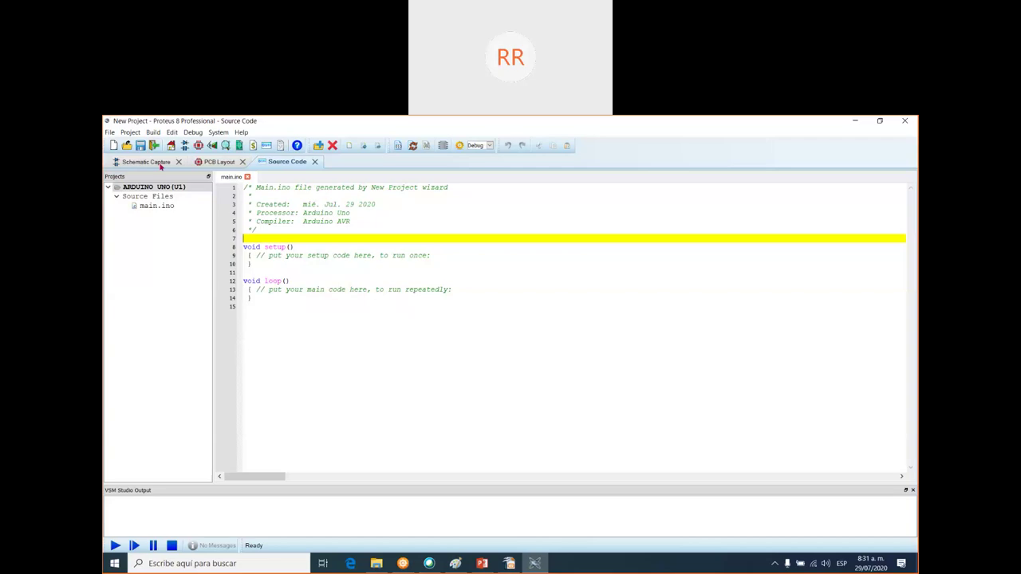
left_click(273, 270)
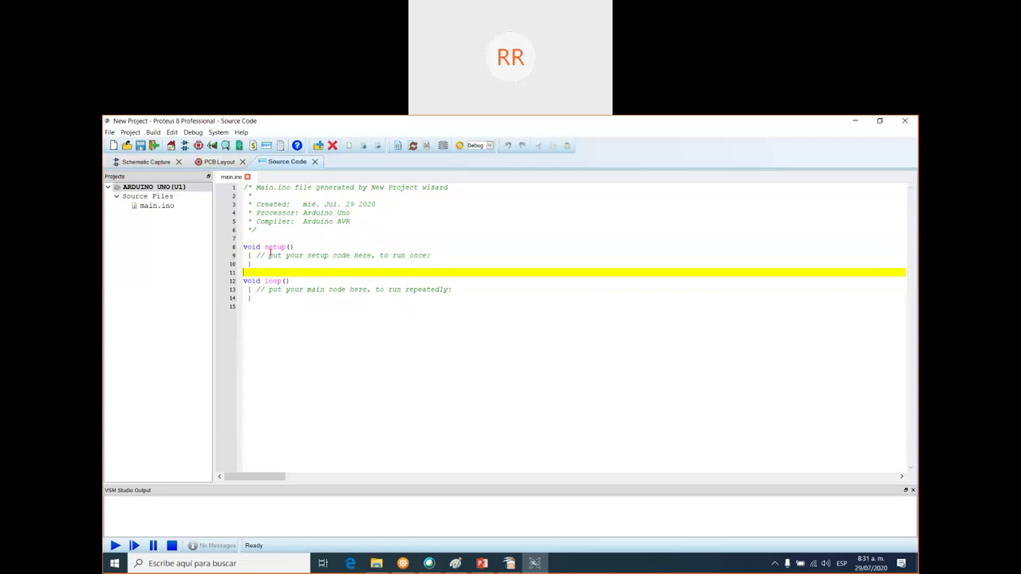
left_click(265, 236)
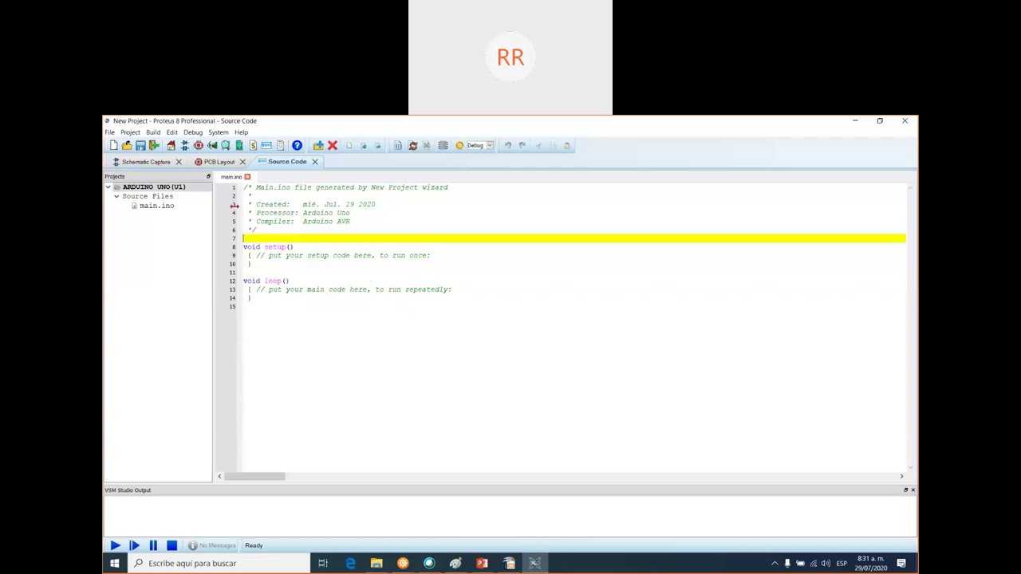
- View the PCB layout, switch to the schematic, and select and deselect the Arduino Uno component
left_click(215, 162)
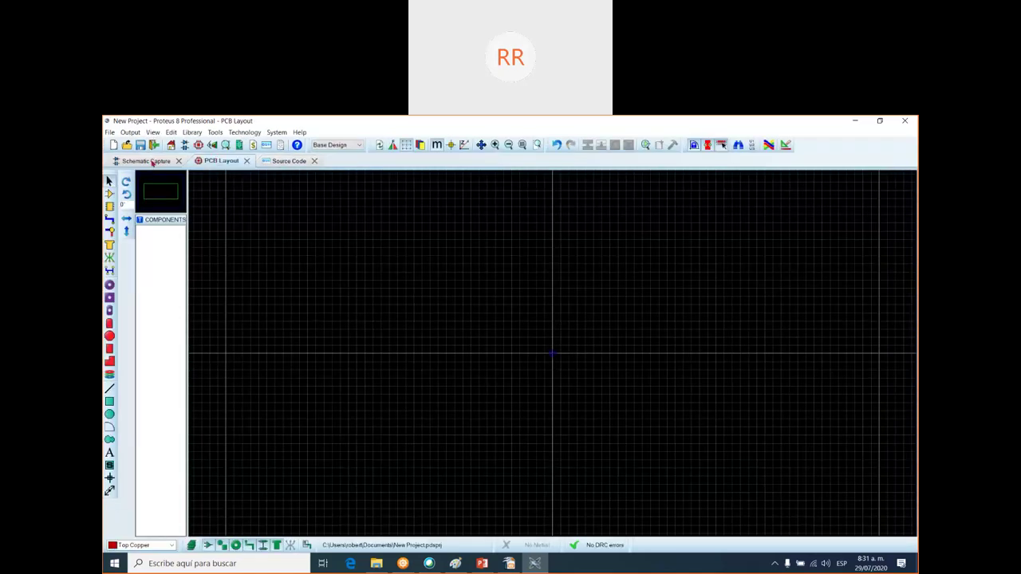
left_click(151, 162)
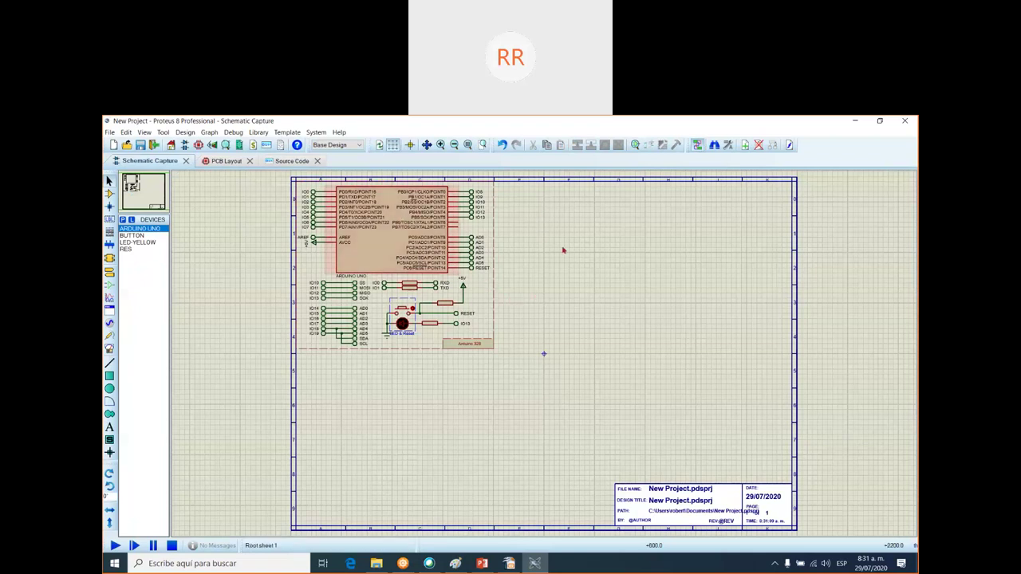
left_click(379, 246)
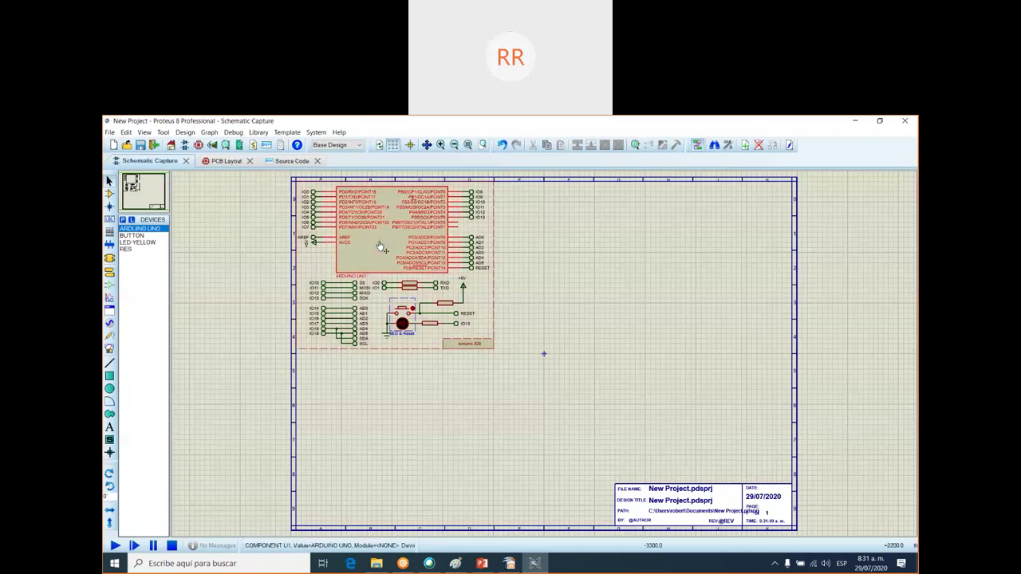
left_click(576, 257)
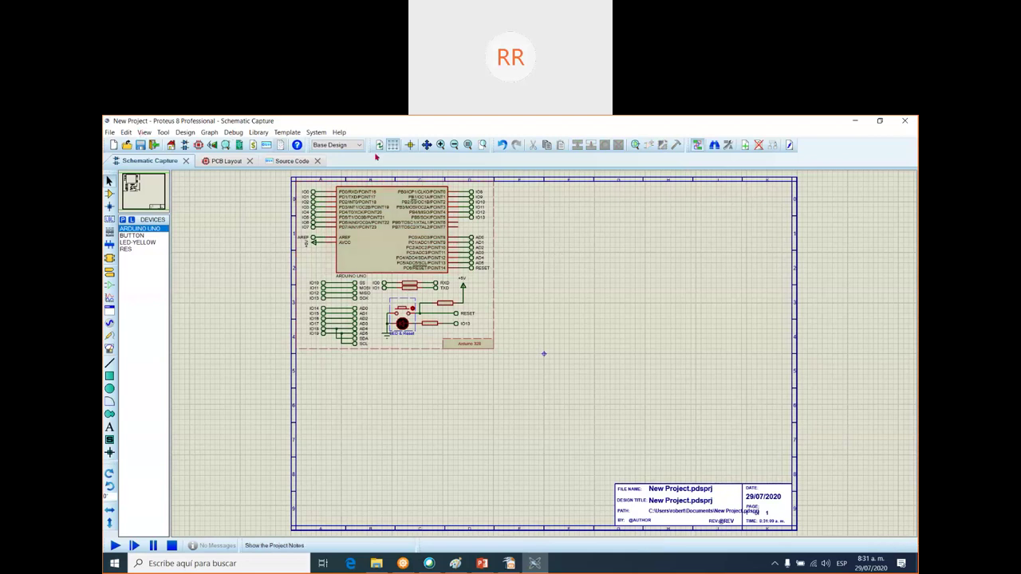
- Examine the Arduino 328 block's pins, terminals and LED & Reset circuit up close, ending with the whole block in view
left_click(440, 146)
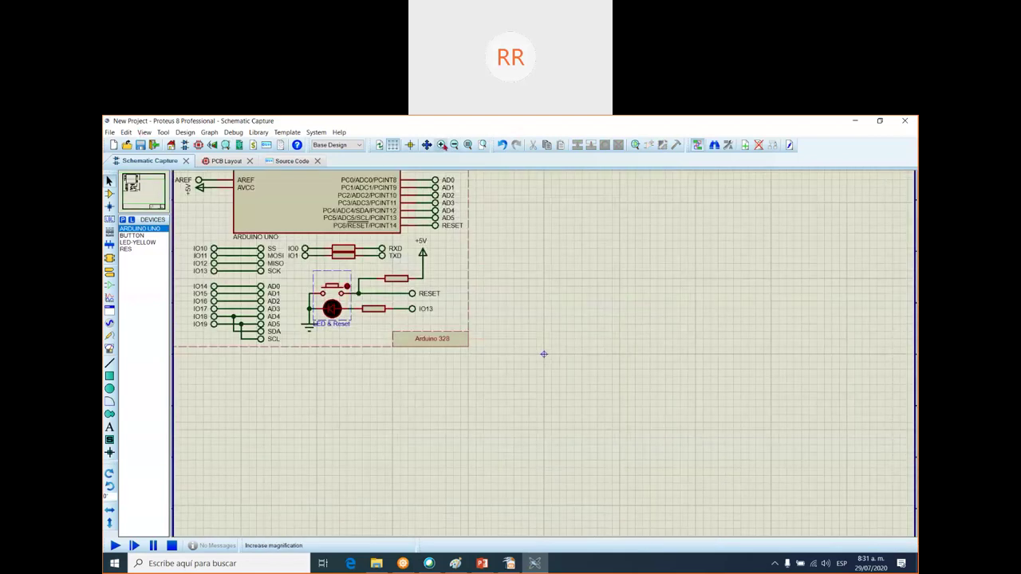
left_click_drag(543, 354, 657, 448)
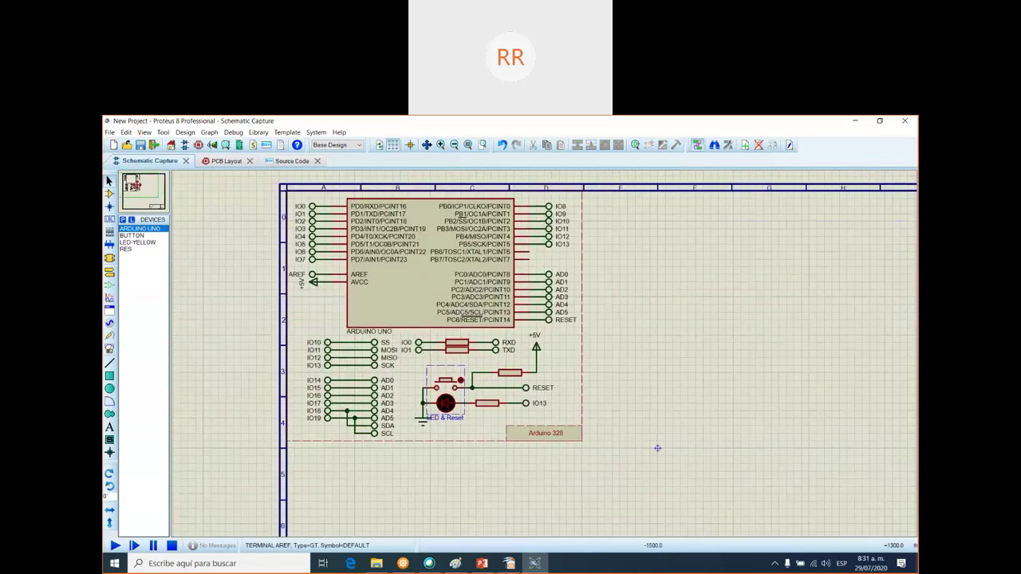
left_click(440, 146)
scroll(714, 496, "down", 1)
scroll(802, 519, "up", 1)
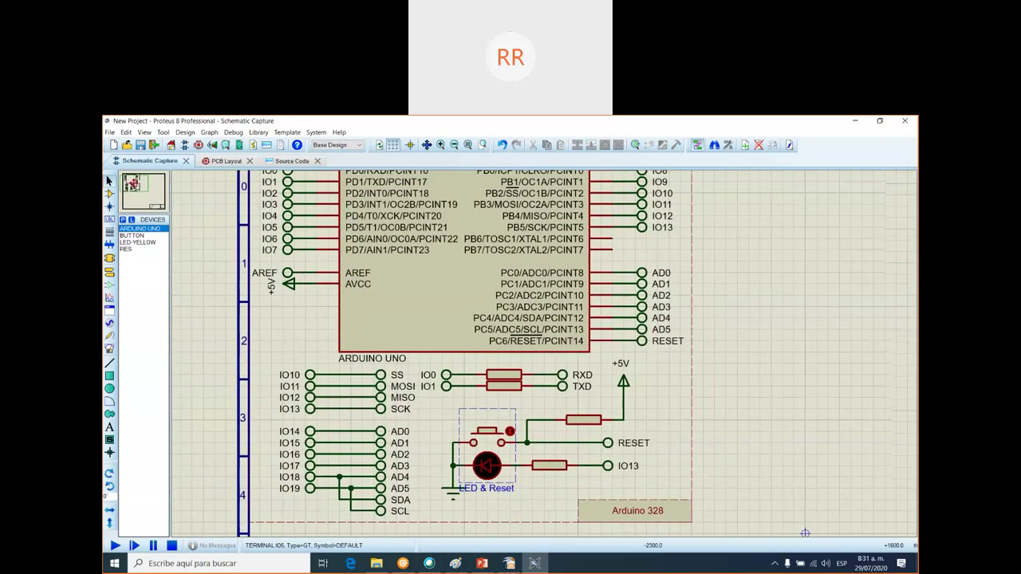
scroll(804, 533, "down", 1)
scroll(600, 447, "up", 1)
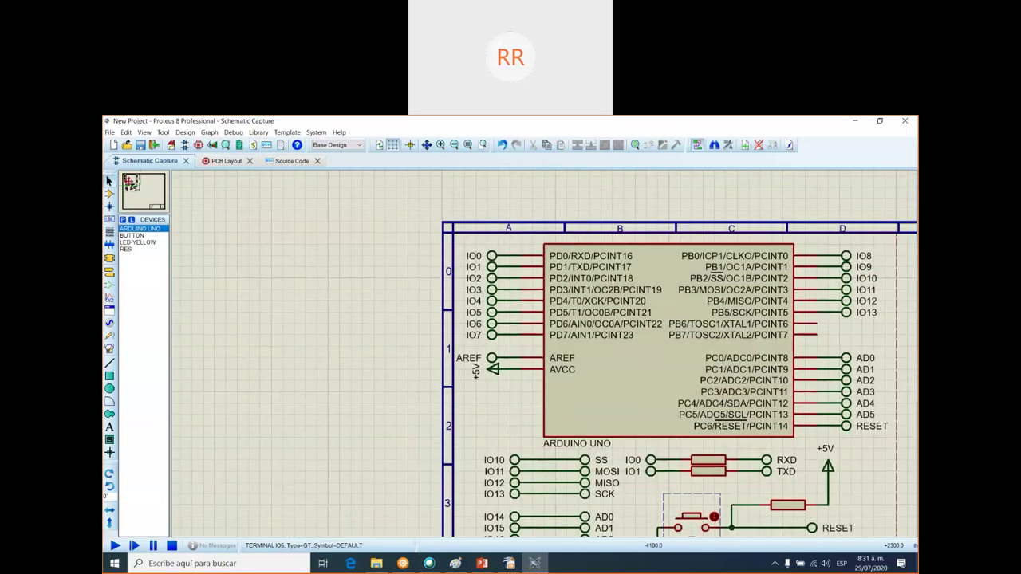
scroll(587, 490, "down", 1)
scroll(587, 489, "up", 1)
left_click(455, 145)
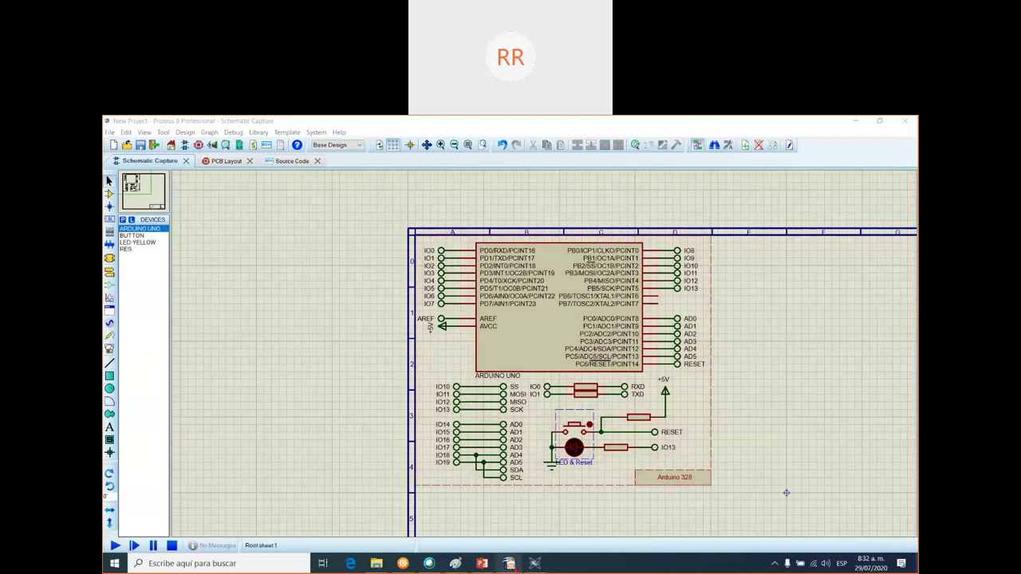
- Switch to the Arduino Technical Session 1 presentation in PowerPoint and select the "pinMode(13, OUTPUT);" line on the Arduino-Digital Output-LED slide
left_click(511, 563)
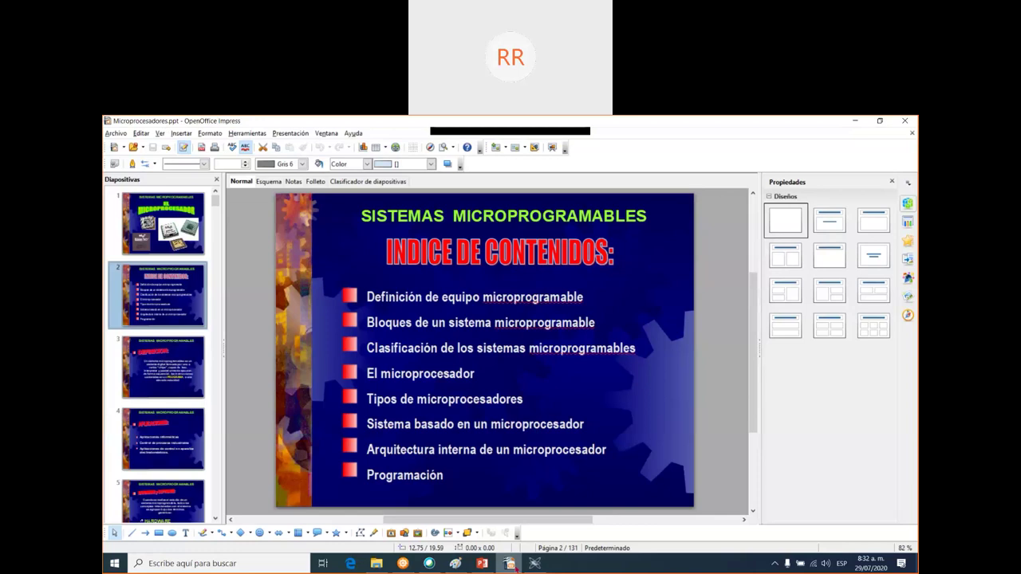
left_click(481, 563)
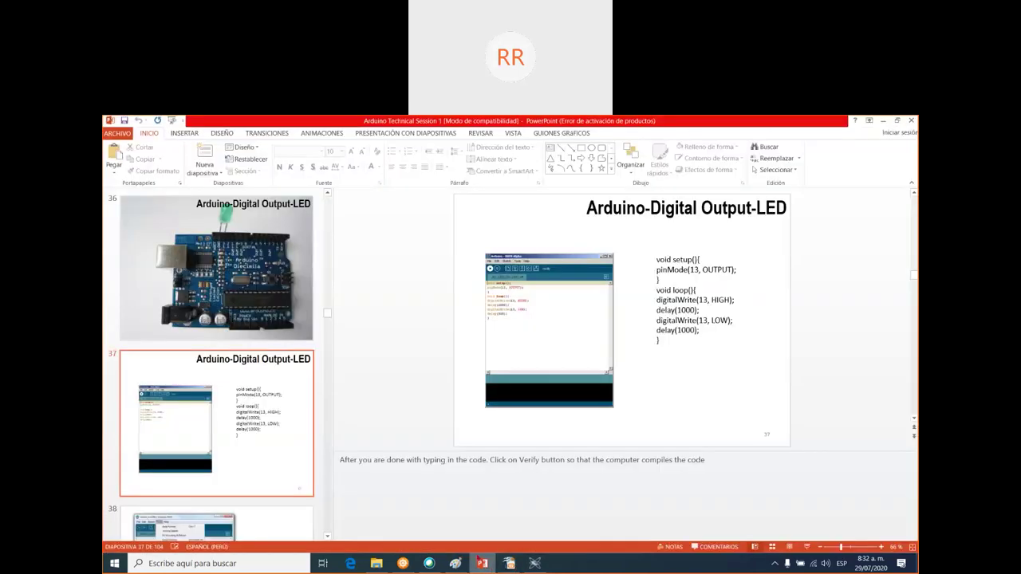
left_click(719, 261)
left_click(723, 270)
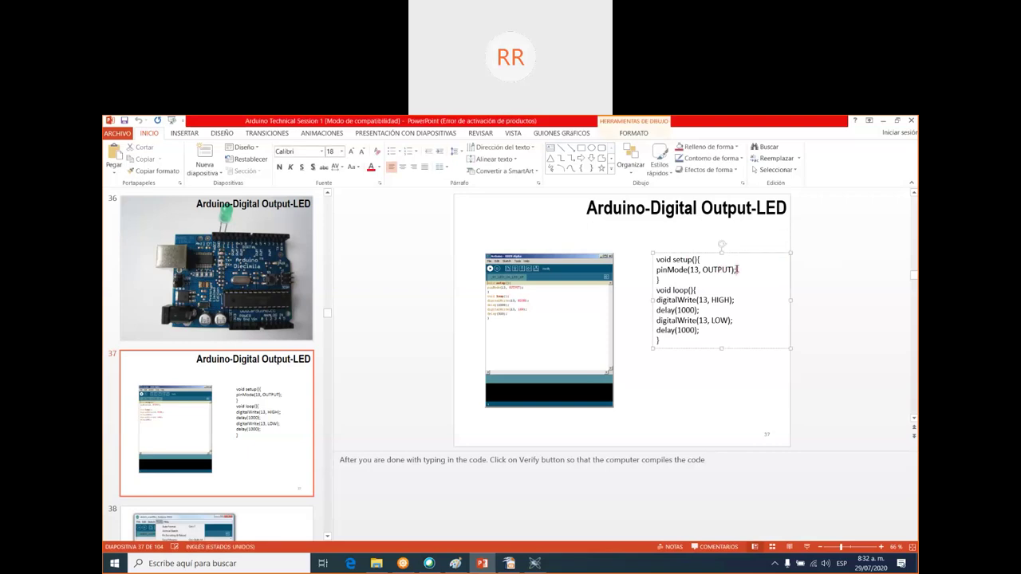
left_click_drag(737, 270, 650, 270)
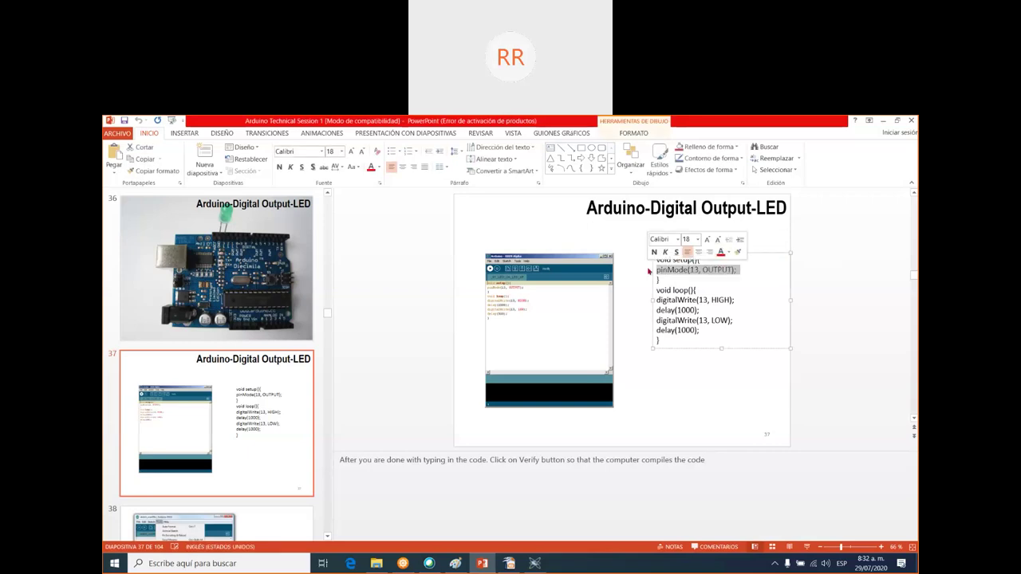
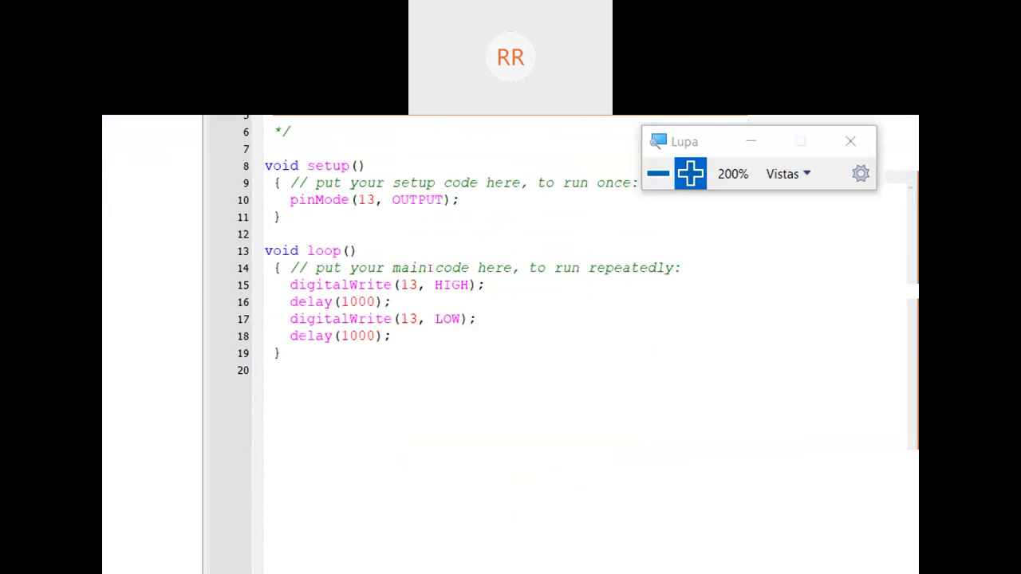
- Reset the screen magnifier to 100% and move its window clear of the source code toolbar
left_click(658, 173)
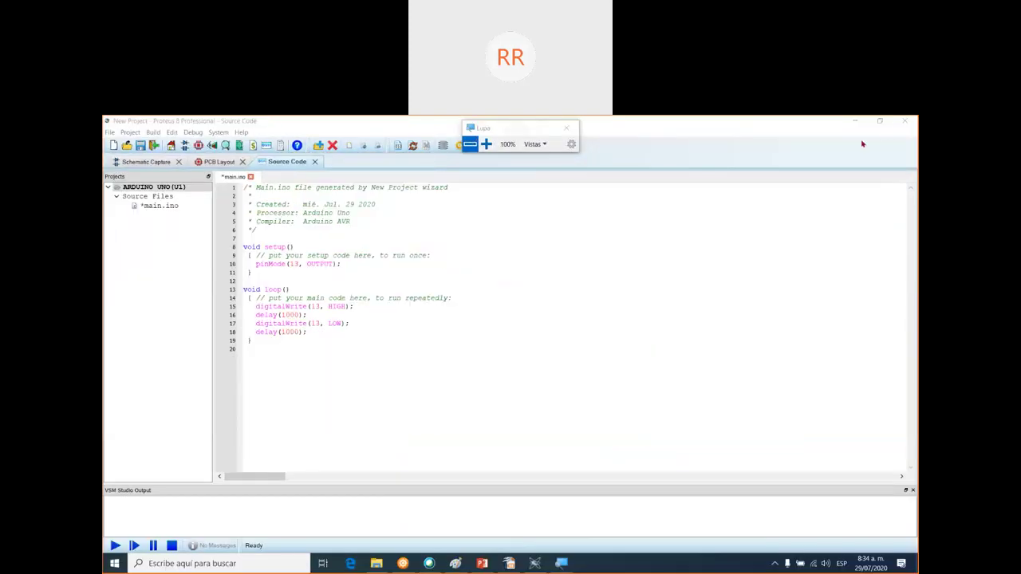
left_click_drag(506, 131, 893, 134)
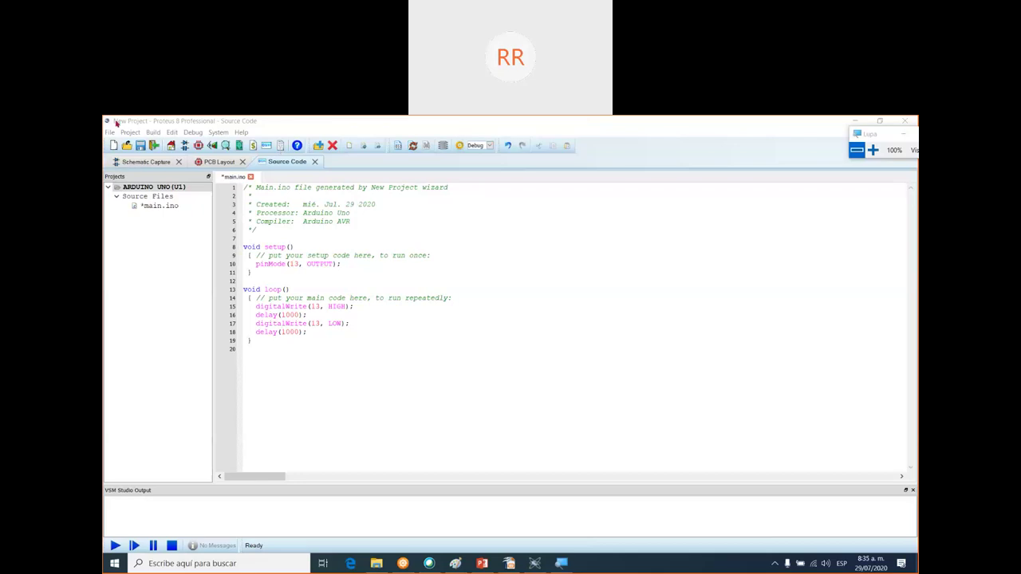
- Save main.ino and build the Arduino Uno project
left_click(152, 133)
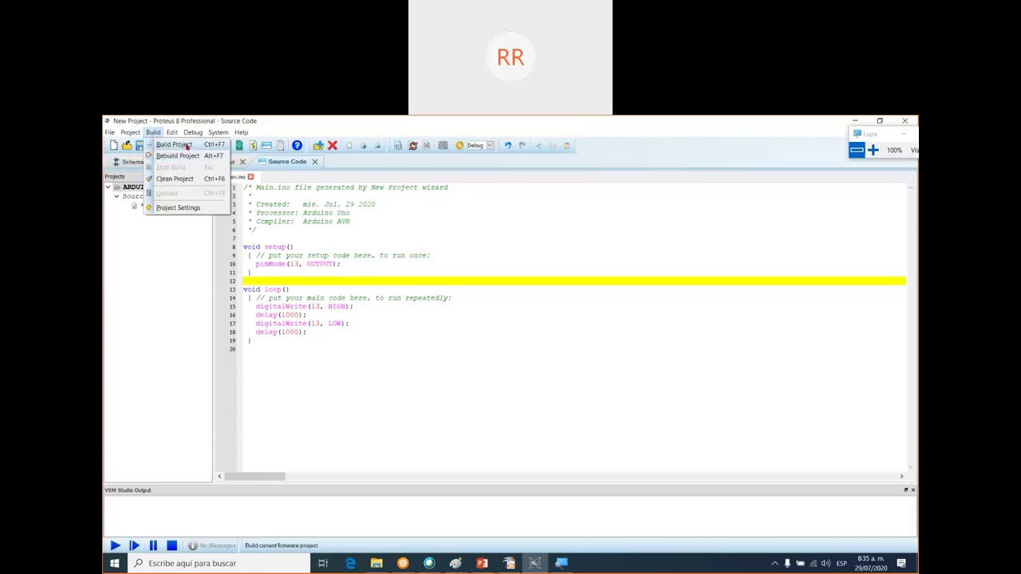
left_click(218, 133)
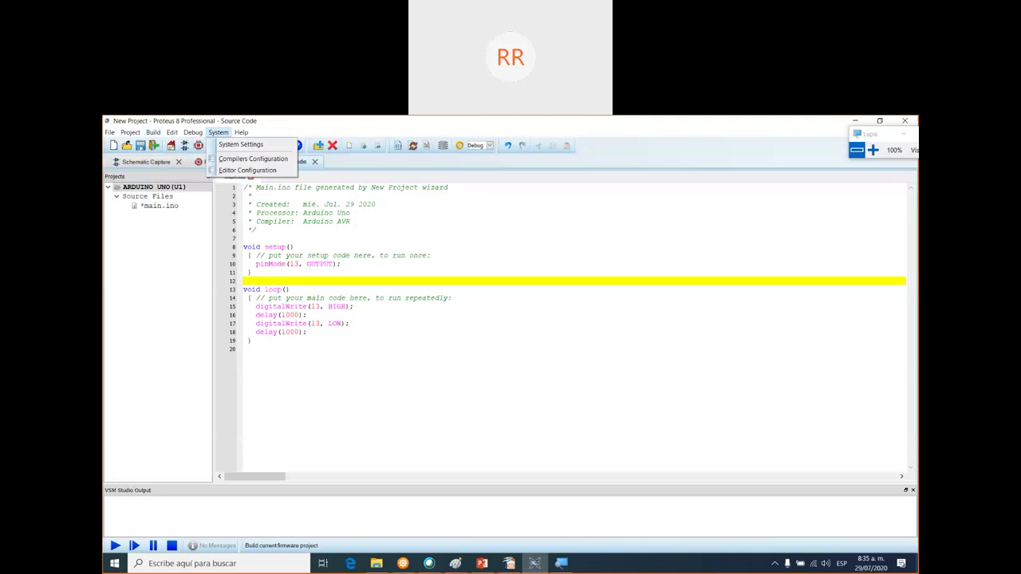
left_click(873, 152)
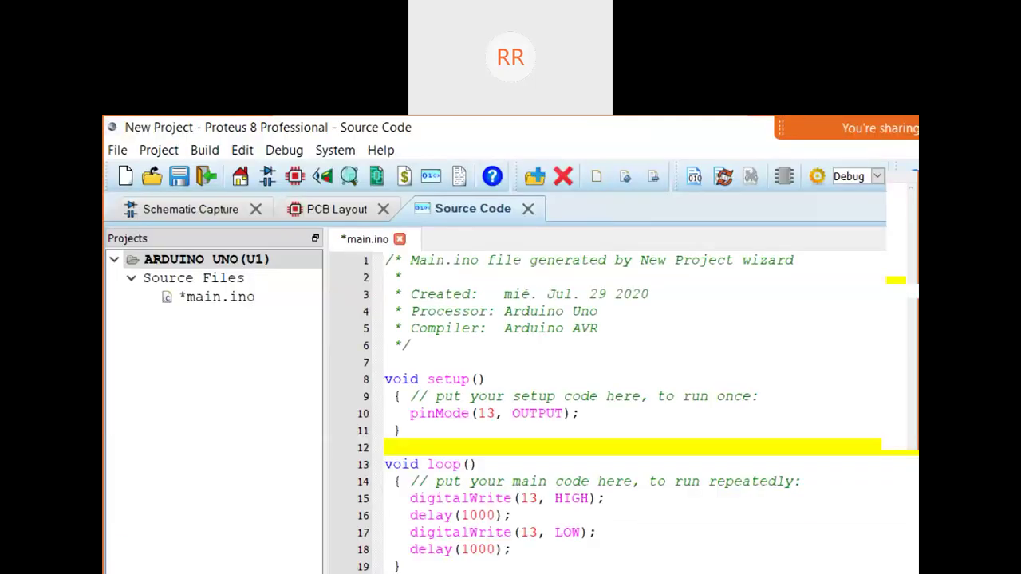
left_click(205, 150)
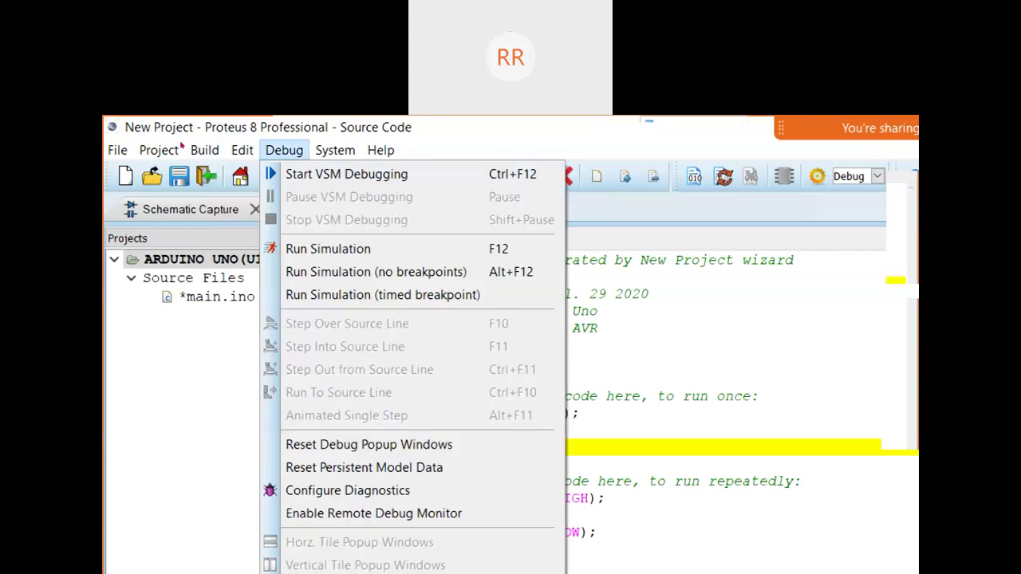
key("Escape")
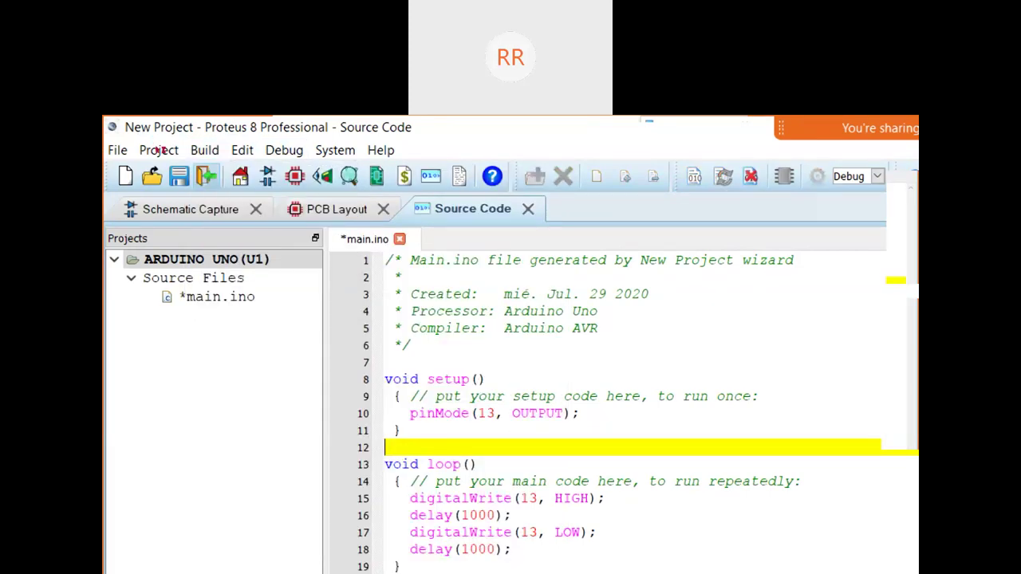
key("ctrl+s")
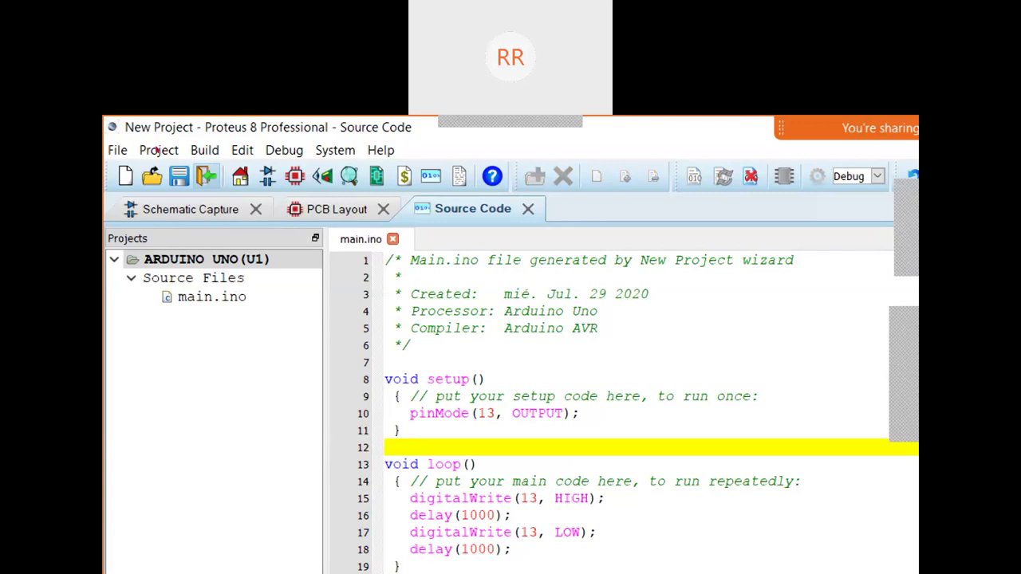
key("super+plus")
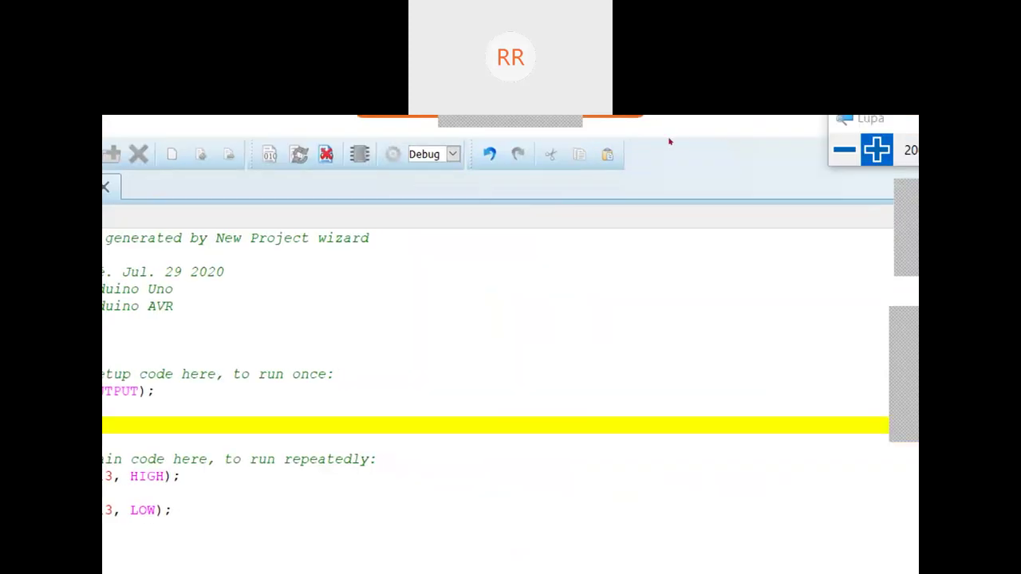
key("super+minus")
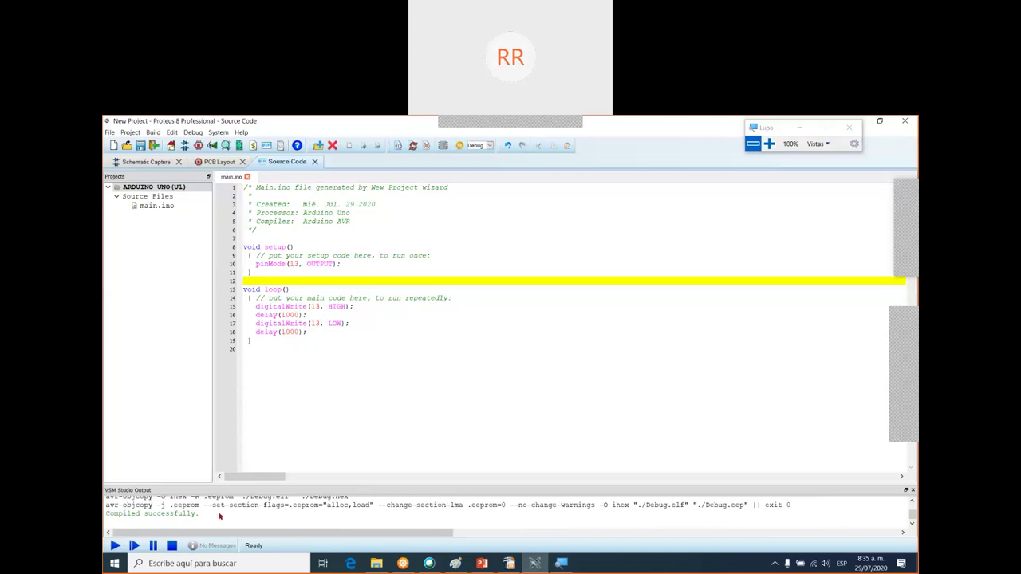
left_click(285, 350)
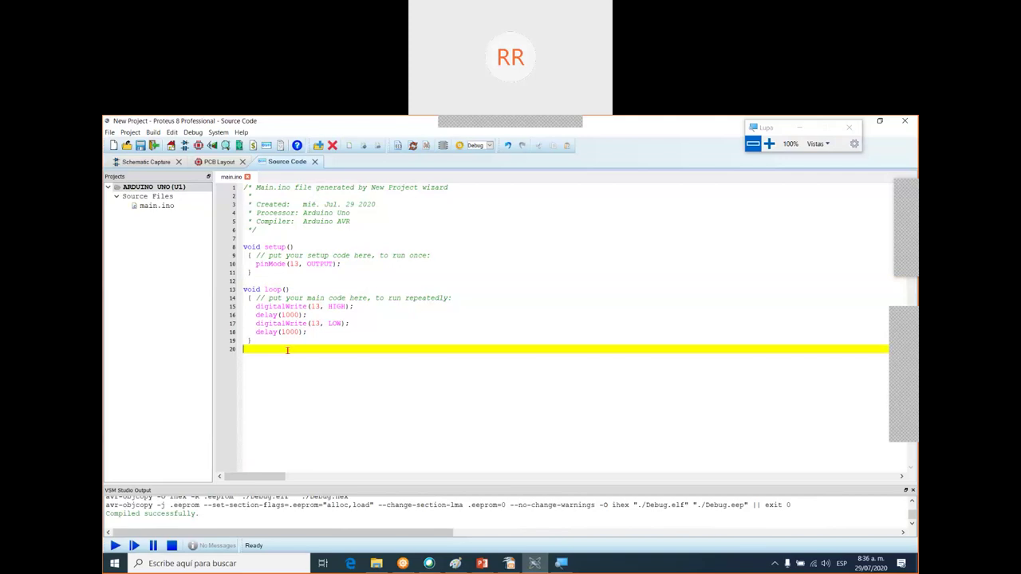
- Run the simulation in the schematic to check the LED in the LED & Reset circuit, and stop it
left_click(159, 163)
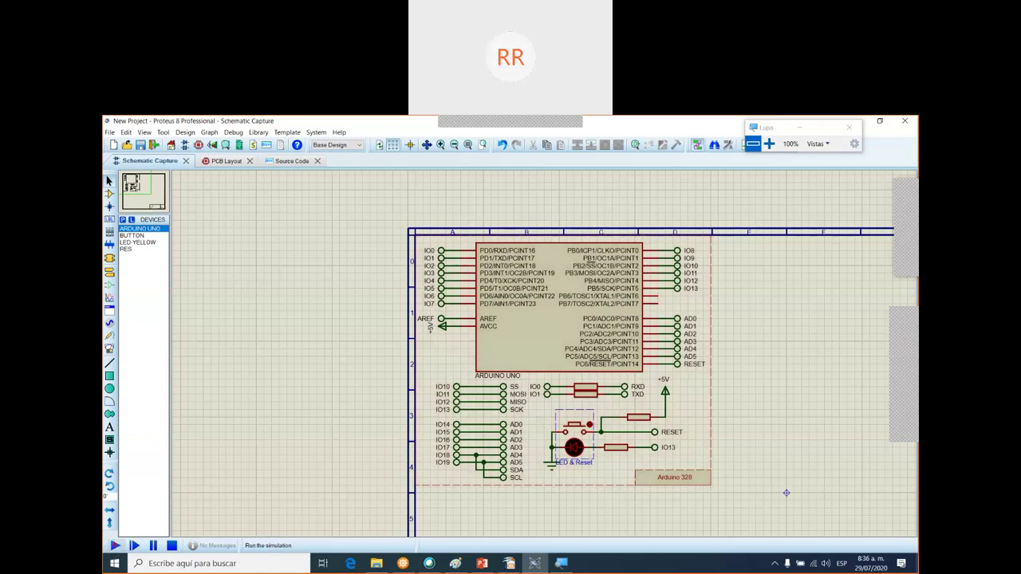
left_click(114, 545)
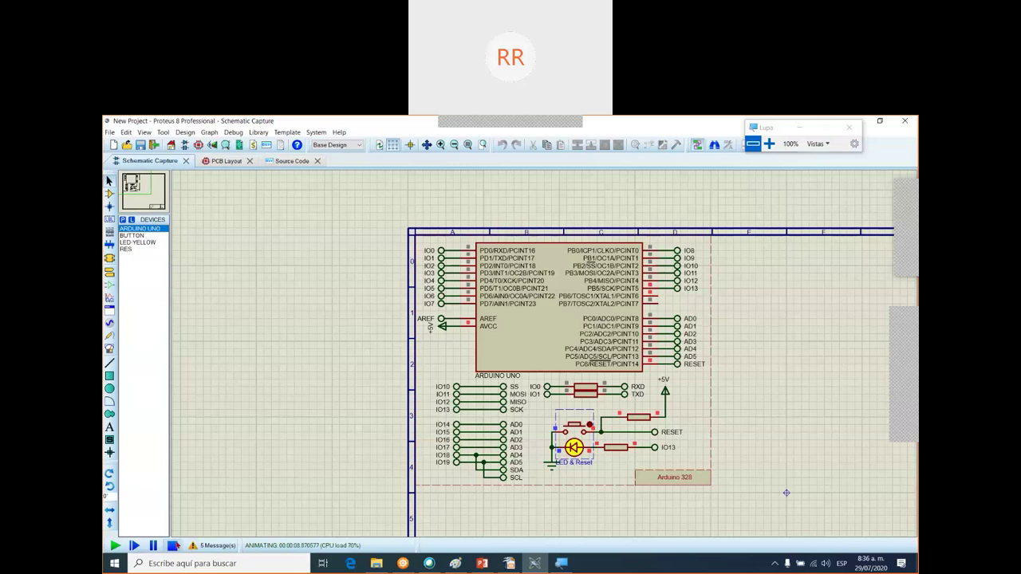
left_click(173, 546)
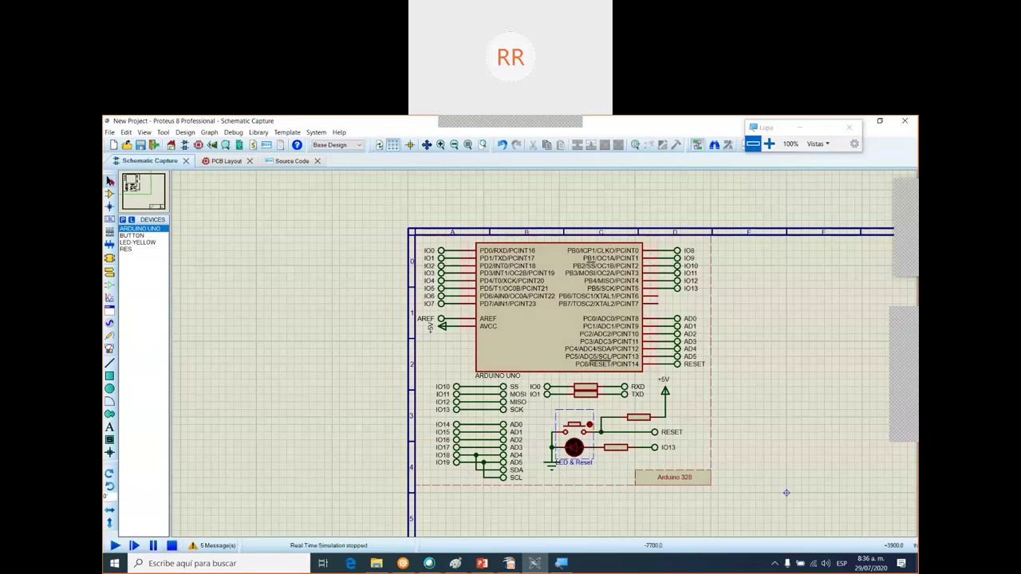
- Place a LED-YELLOW component in the empty sheet area beside the Arduino 328 block
left_click(133, 188)
left_click_drag(718, 404, 551, 442)
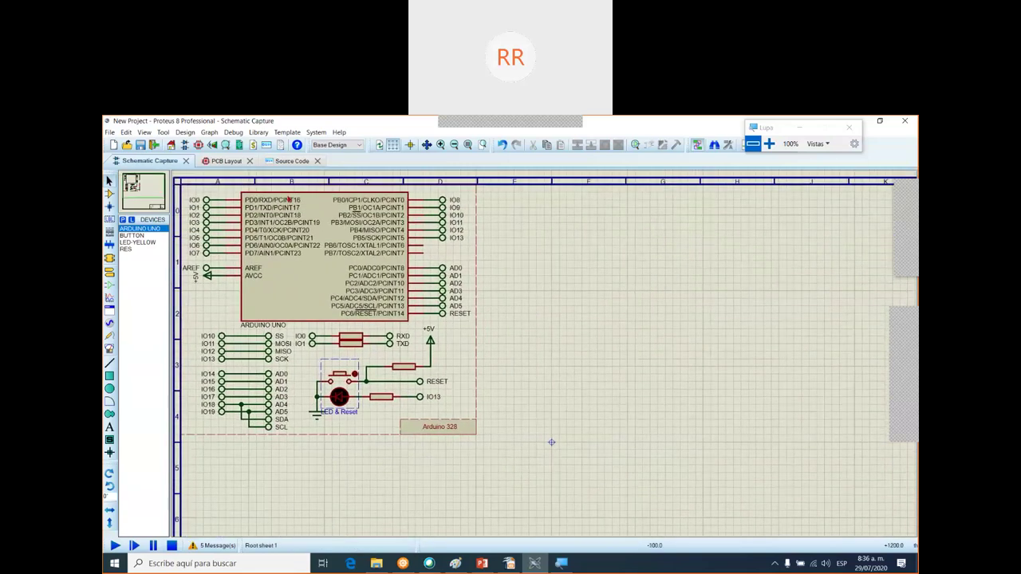
left_click(138, 242)
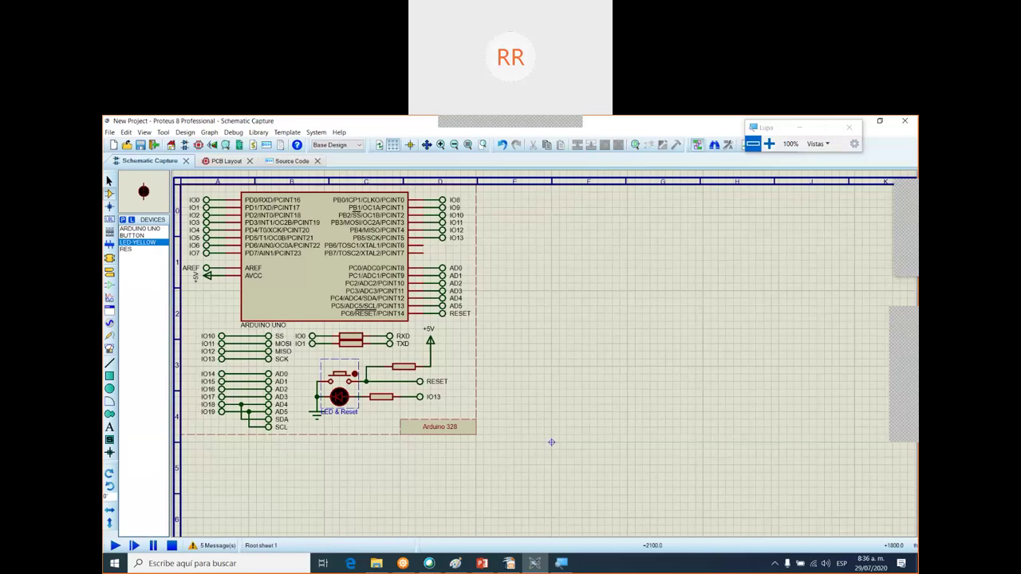
left_click(638, 254)
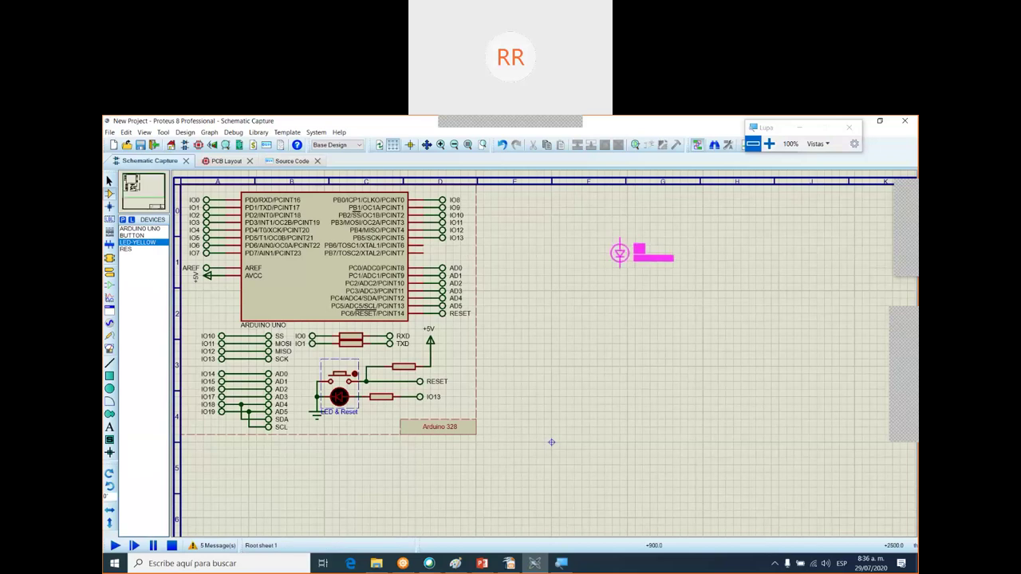
left_click(604, 261)
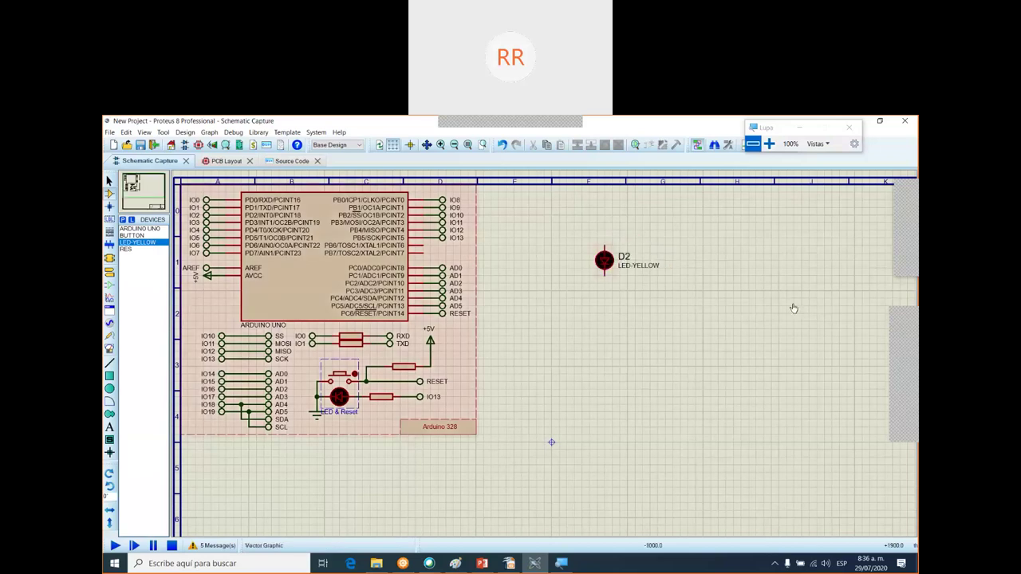
- Place a GROUND terminal below the new yellow LED and connect it to the LED's lower pin
left_click(111, 273)
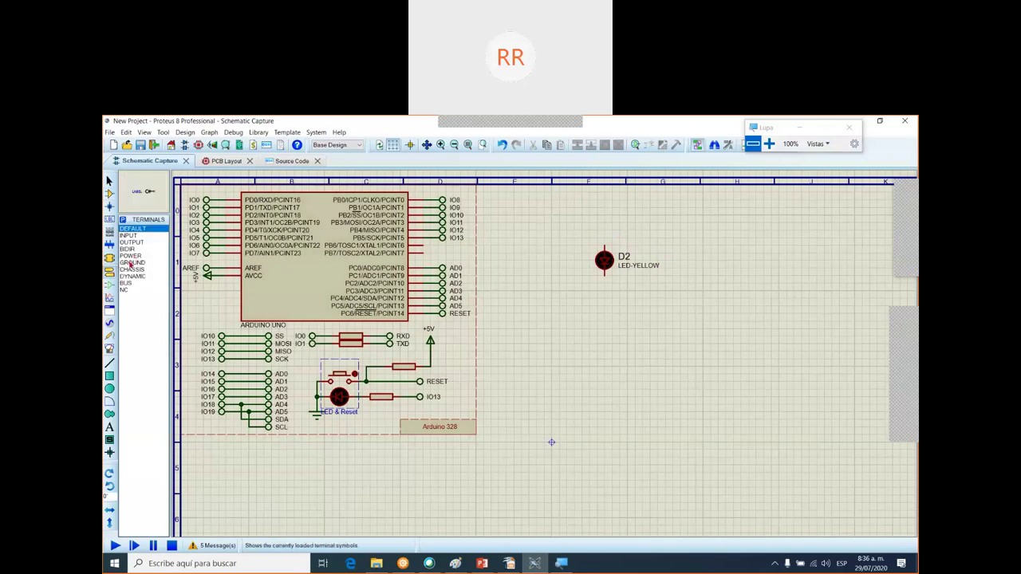
left_click(129, 263)
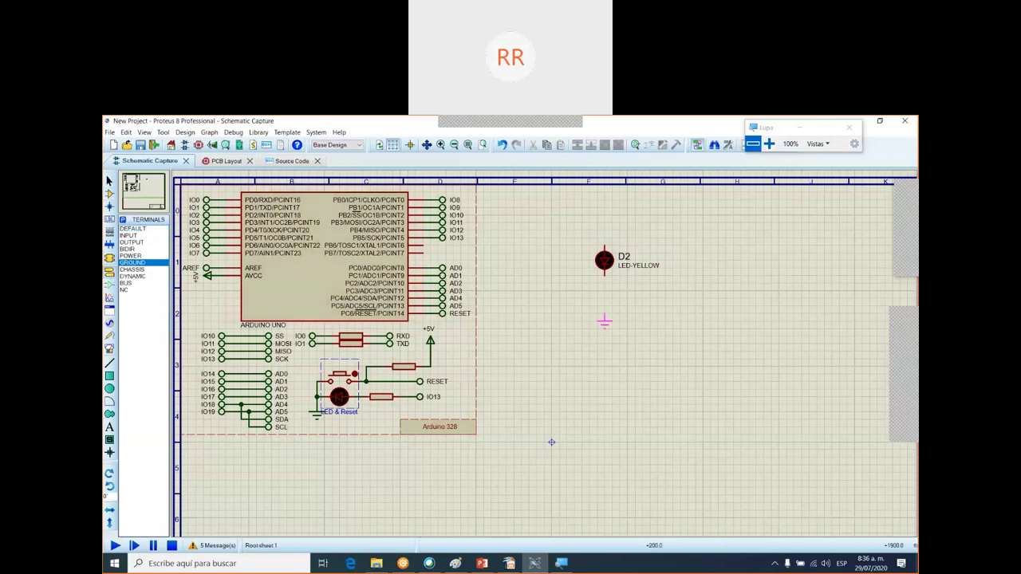
left_click(603, 300)
- Place a DEFAULT terminal above and beside LED D2 and wire it to the LED's upper pin
left_click(133, 229)
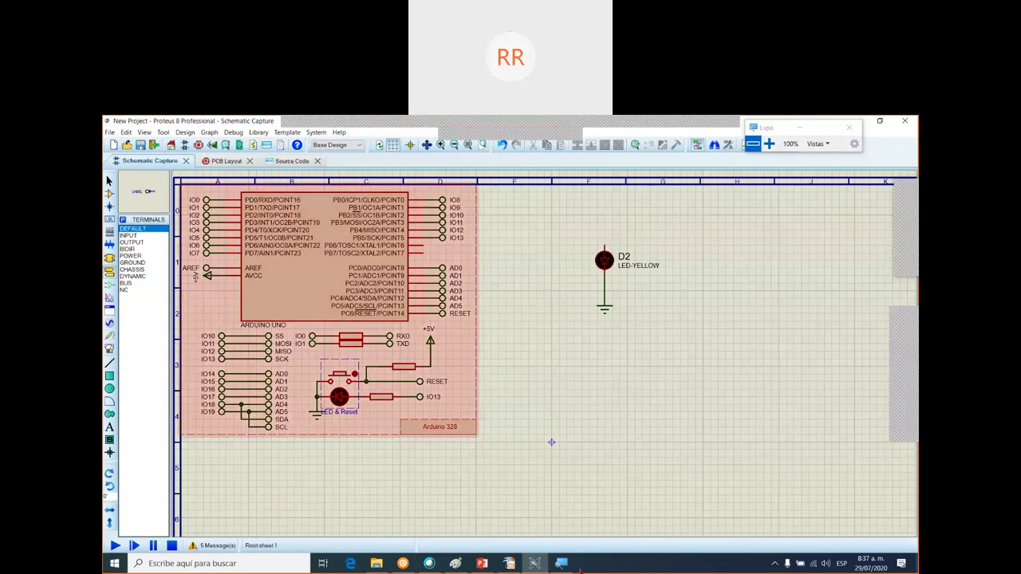
left_click(561, 563)
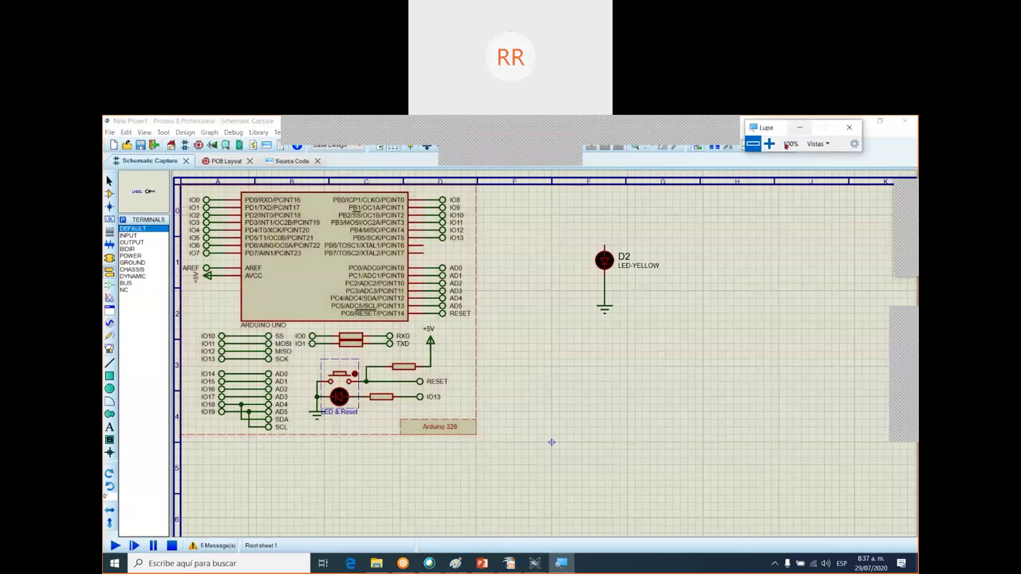
left_click(769, 144)
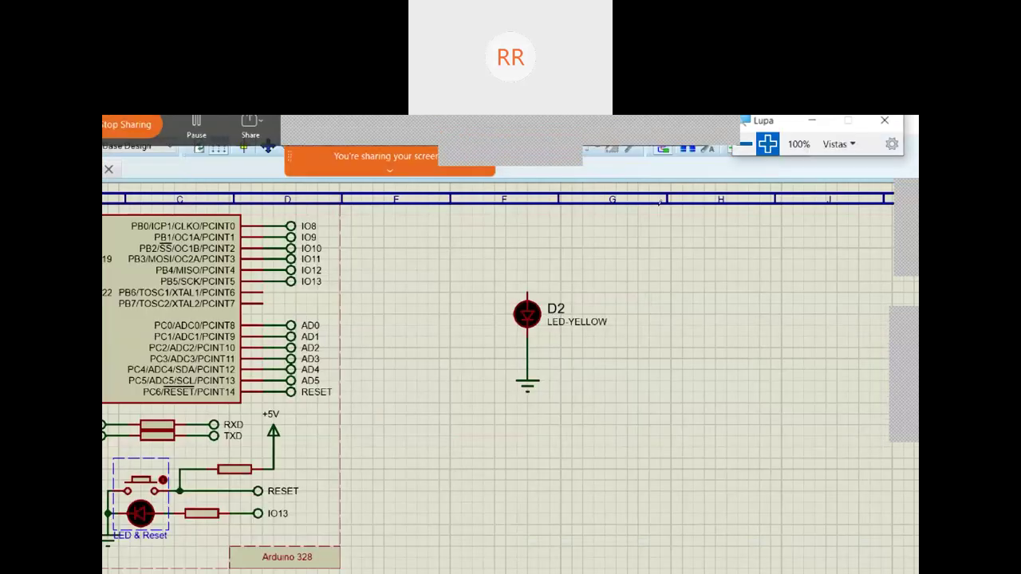
left_click(767, 143)
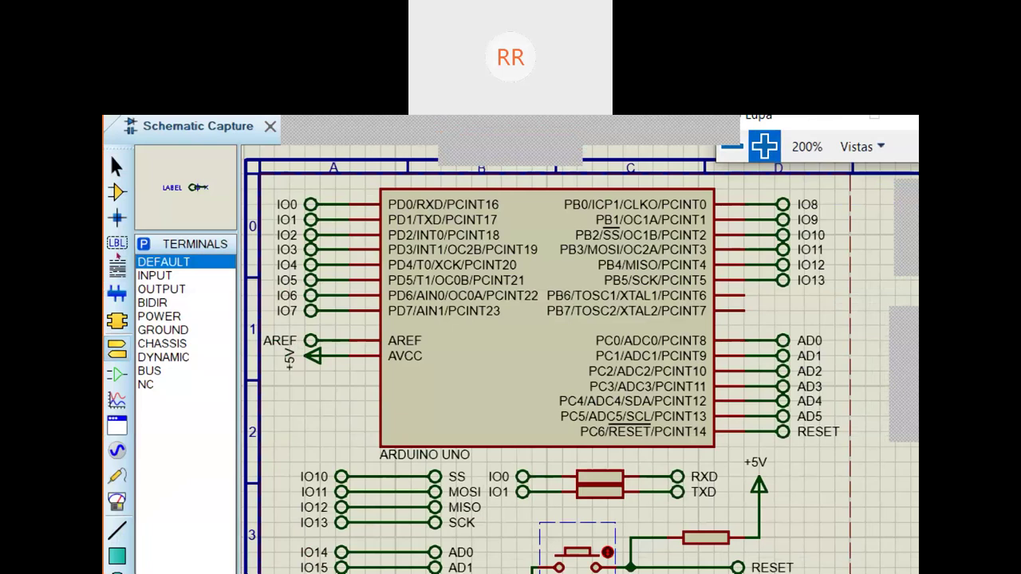
left_click(161, 288)
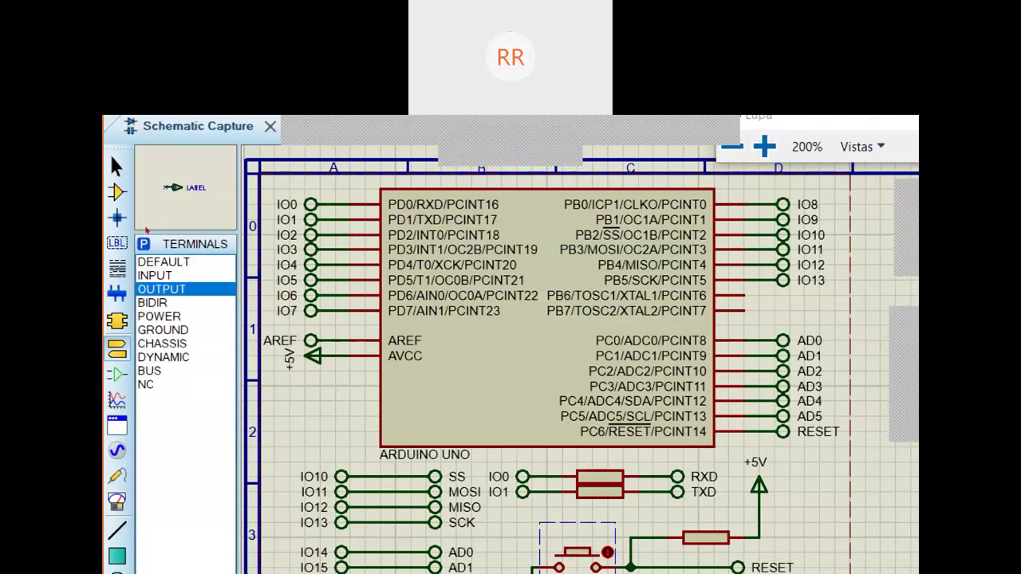
key("Up")
key("Up")
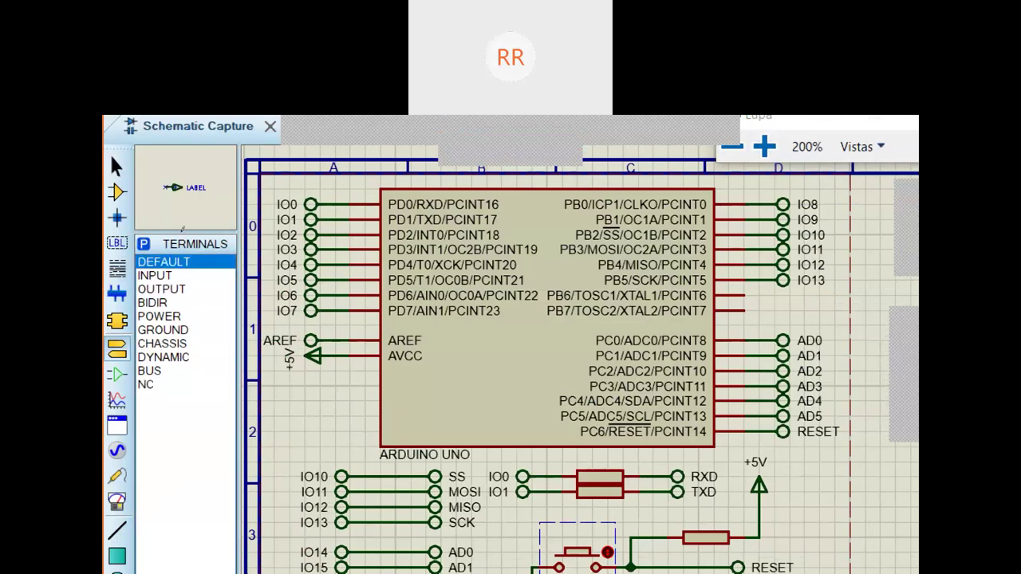
key("KP_Add")
key("KP_Add")
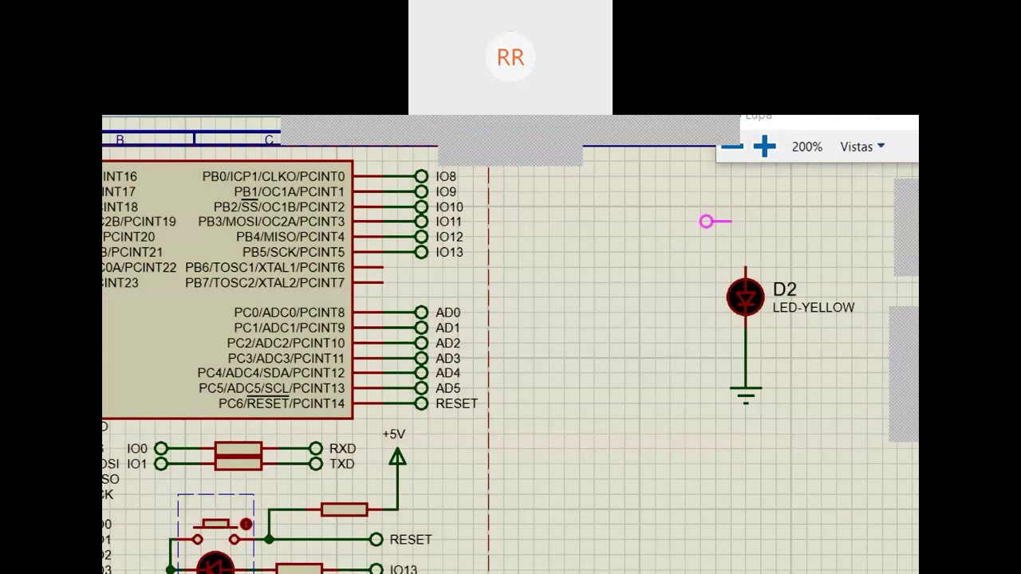
left_click(706, 221)
left_click(730, 221)
left_click(744, 269)
scroll(674, 215, "right", 1)
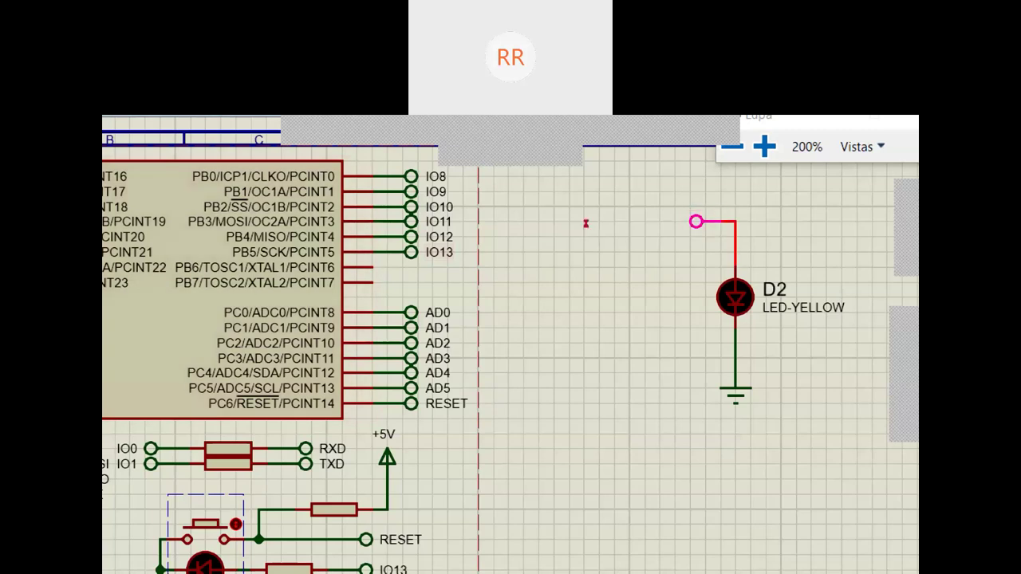
- Label the terminal wired to LED D2 as IO13, keeping it horizontal with left and middle justification
key("ctrl+e")
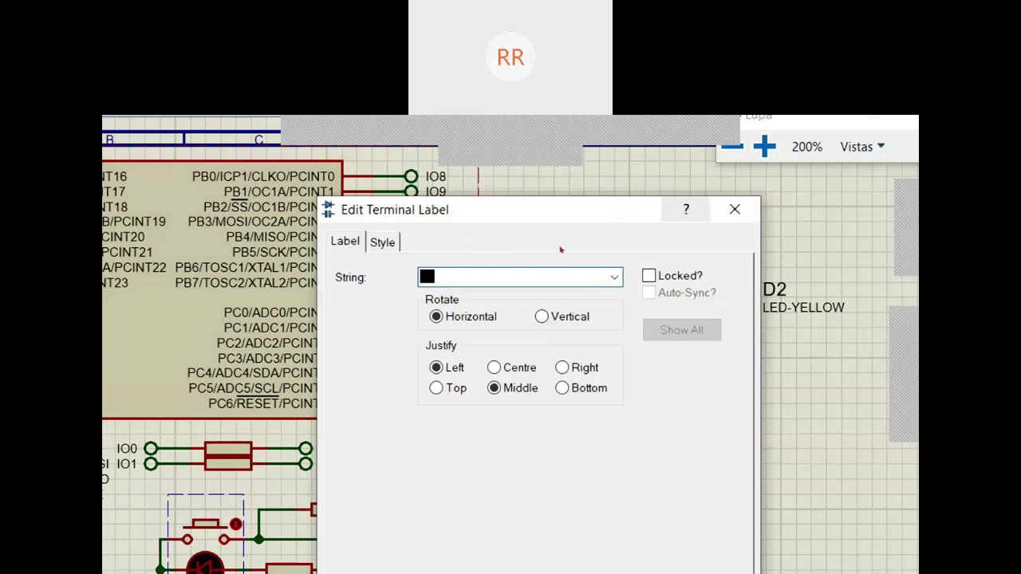
key("alt+Down")
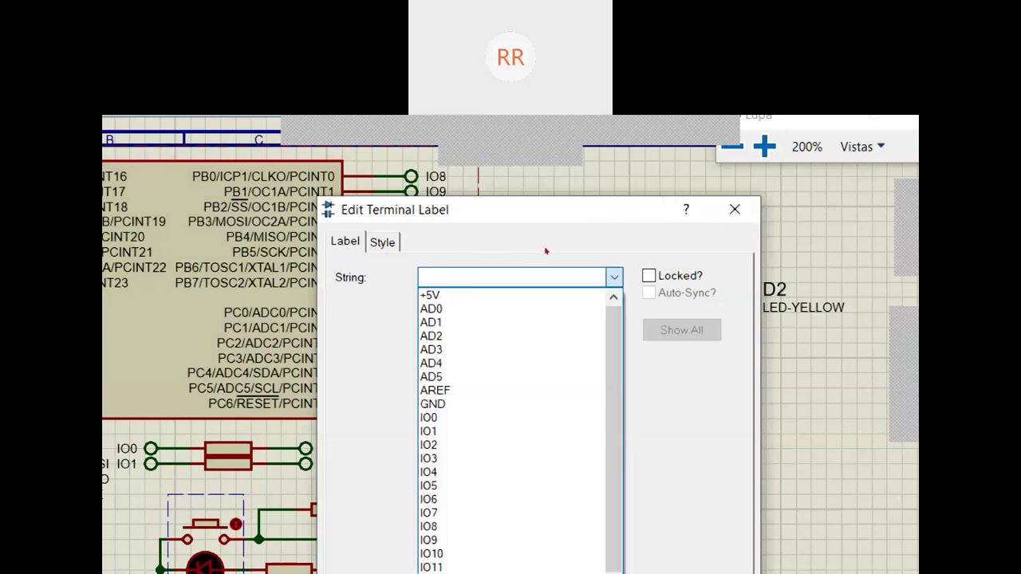
key("Escape")
left_click_drag(527, 213, 527, 150)
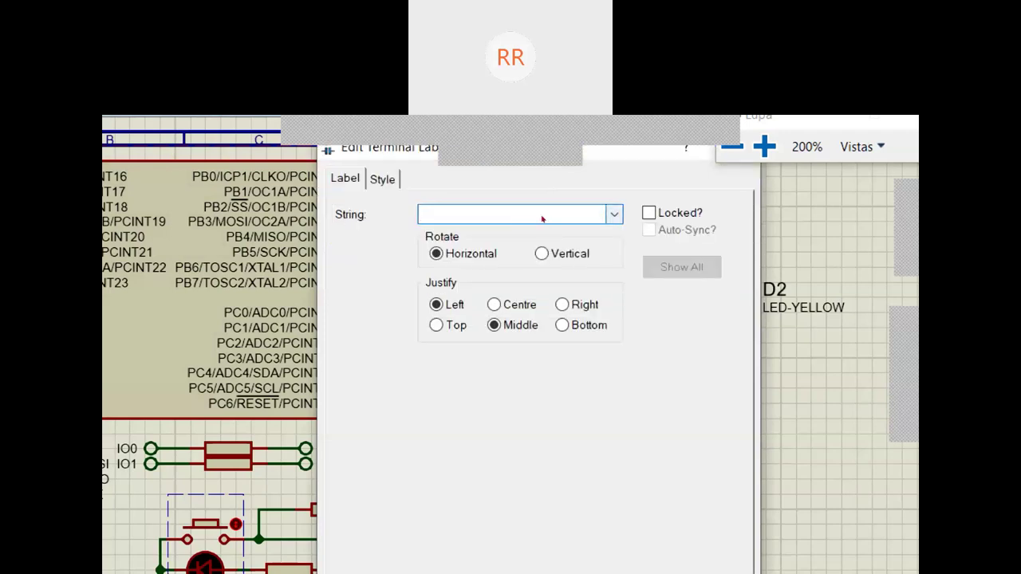
left_click(541, 215)
key("Down")
key("Down")
key("Down")
key("Down")
key("Down")
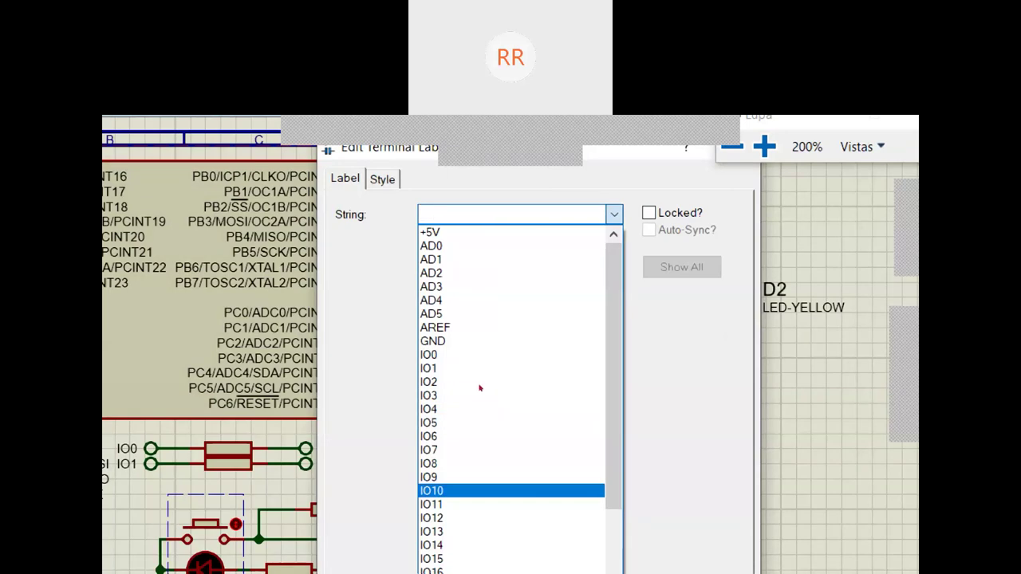
key("Down")
key("Down")
key("Down")
key("Down")
key("Up")
key("Return")
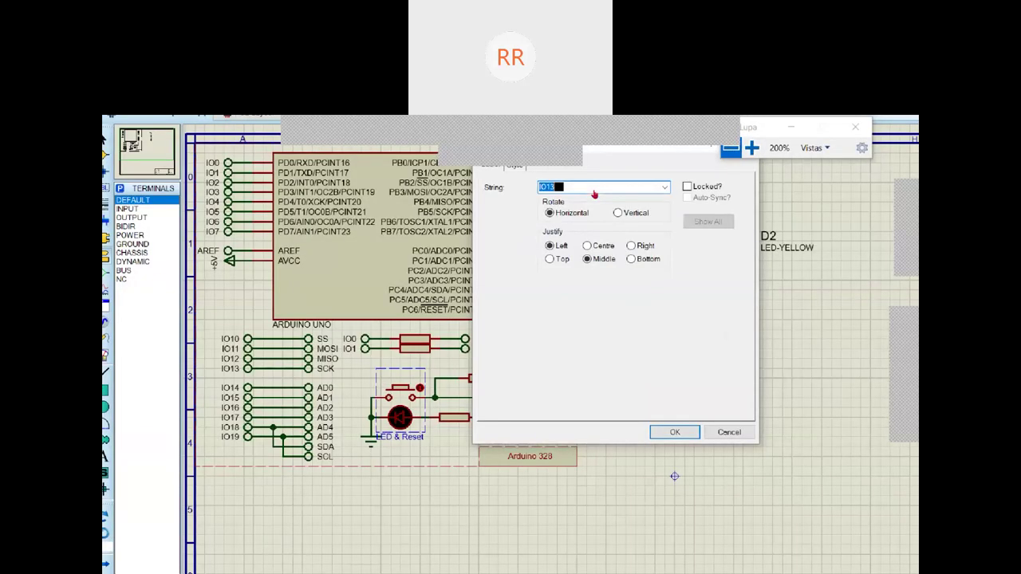
key("super+minus")
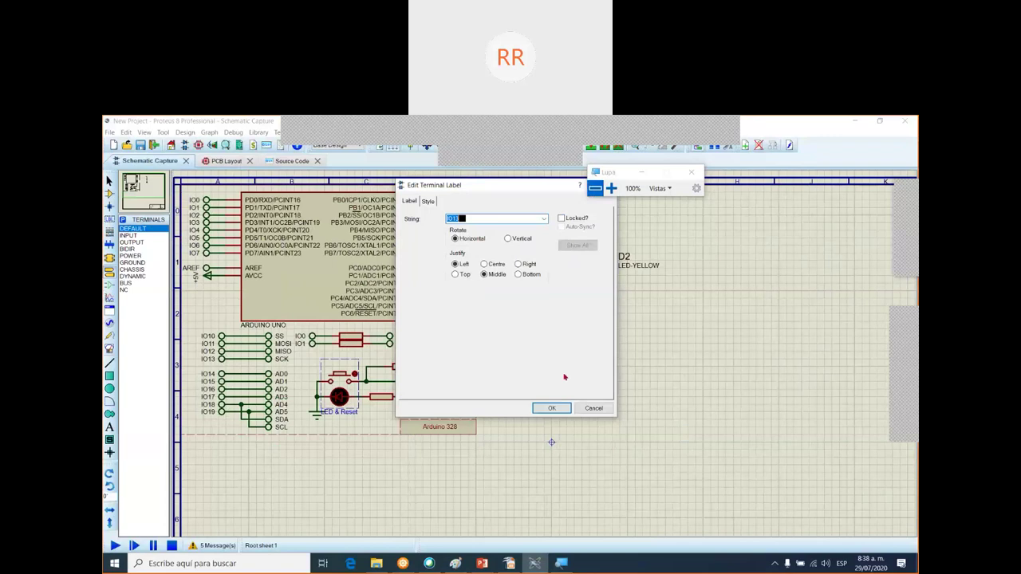
key("Return")
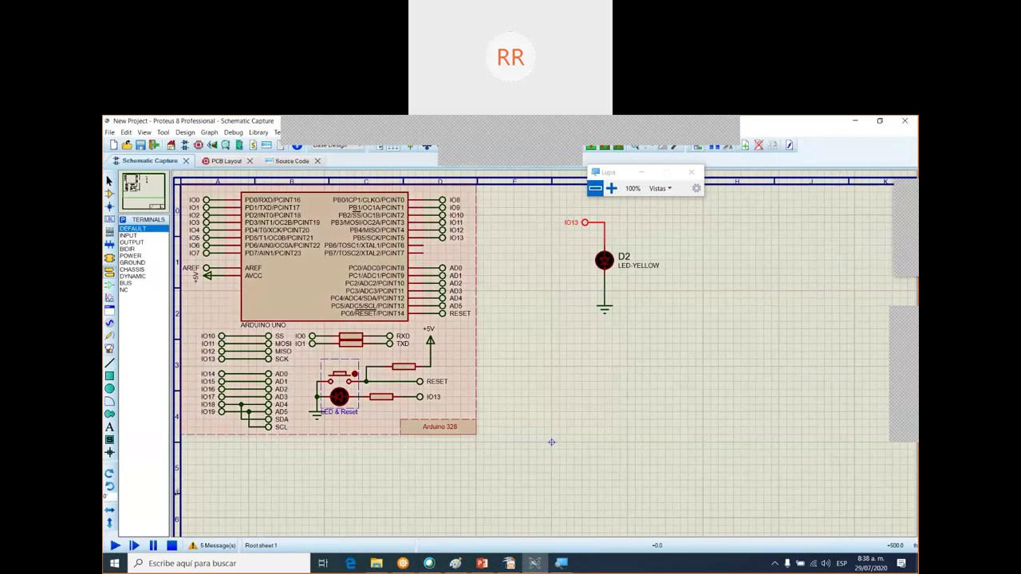
- Run the simulation to check the external LED D2 on IO13, and stop it
left_click(115, 545)
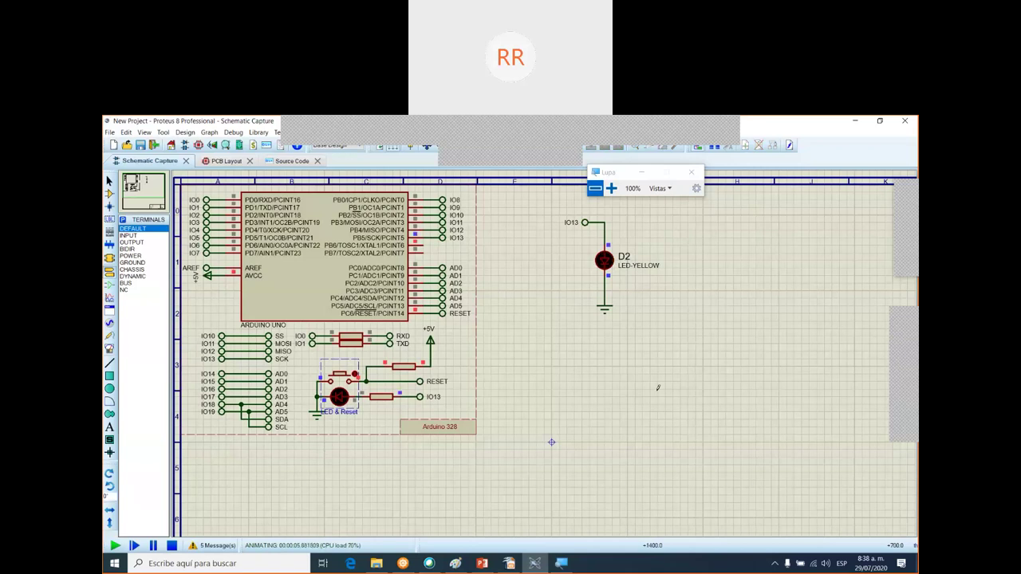
left_click(171, 546)
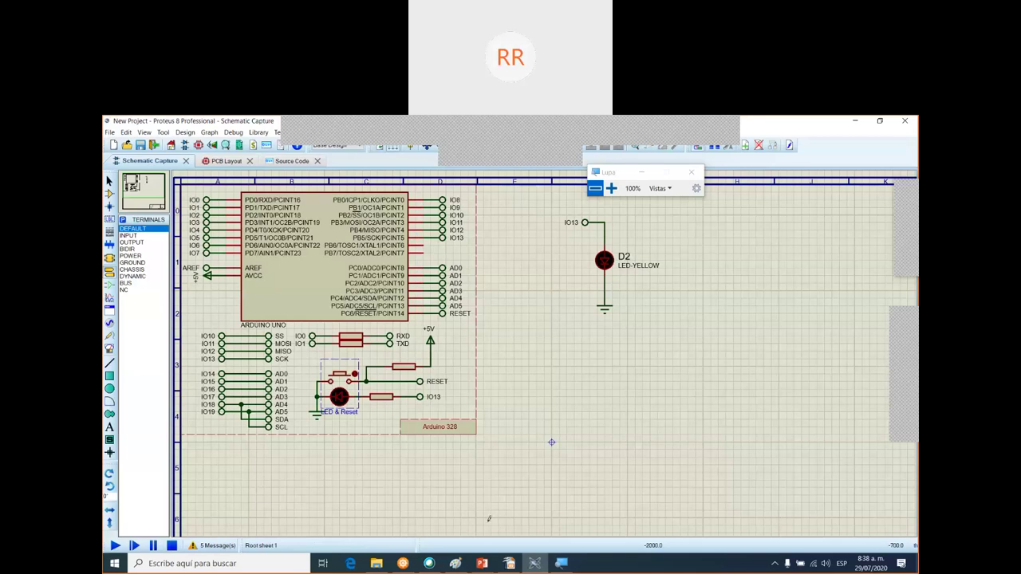
- Switch to the PowerPoint presentation and review the Arduino-Digital Output-LED slides from the code example through powering the board externally
key("alt+Tab")
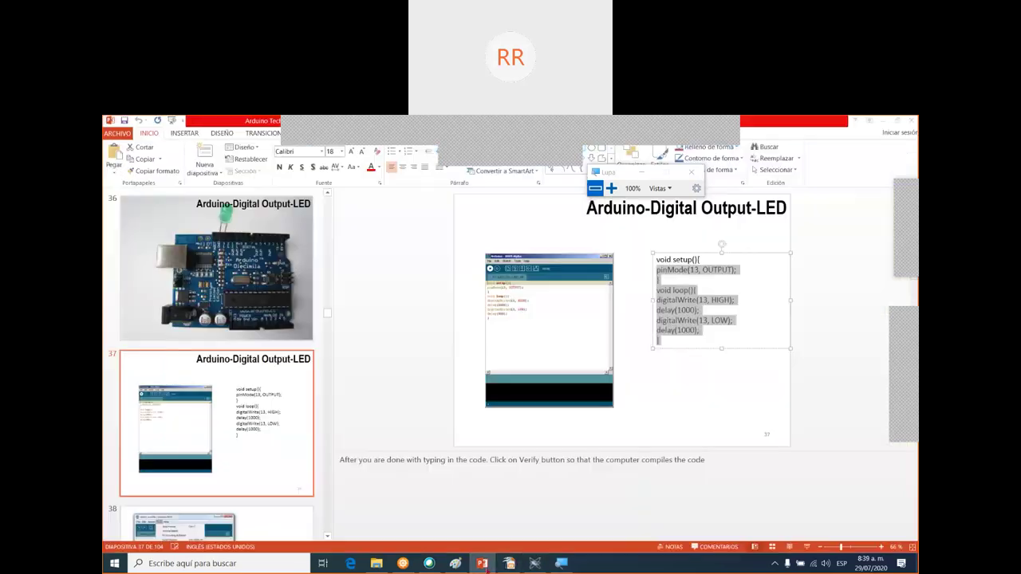
left_click(681, 371)
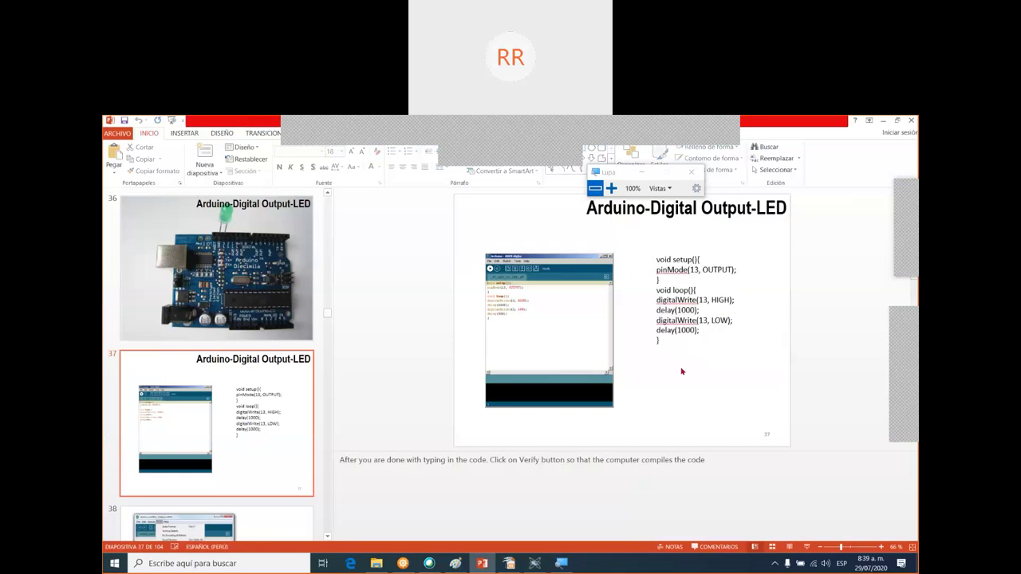
key("Down")
key("Down")
key("Down")
key("Down")
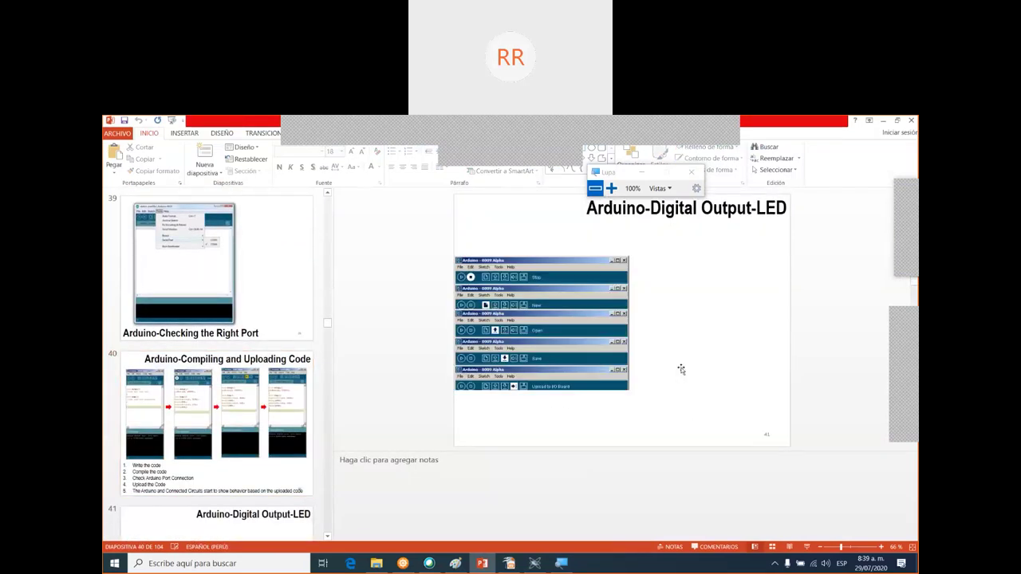
key("Down")
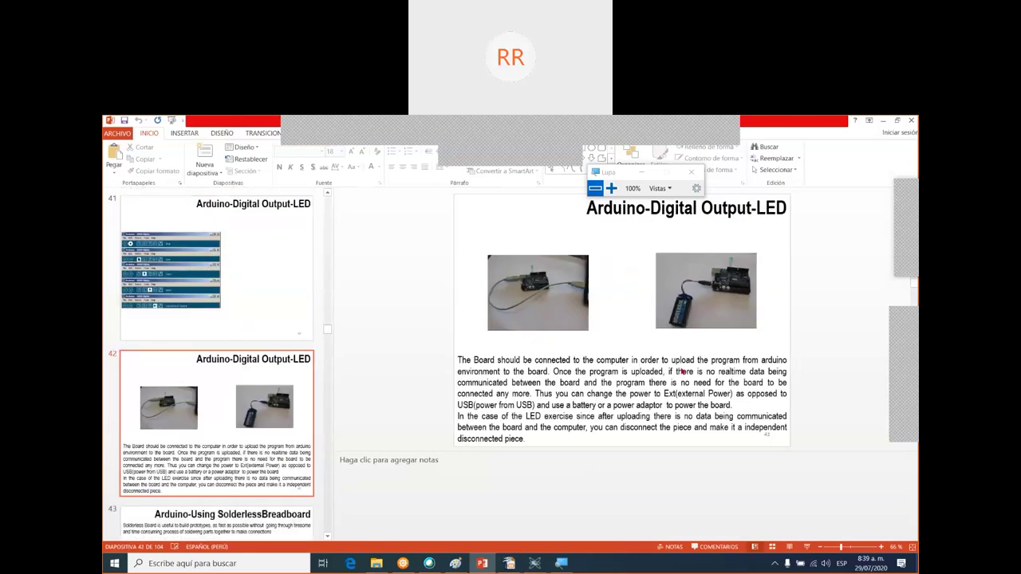
key("Up")
- Review the slides on using a solderless breadboard and connecting multiple actuators to a single output pin, in series and in parallel
key("Down")
key("Down")
key("Down")
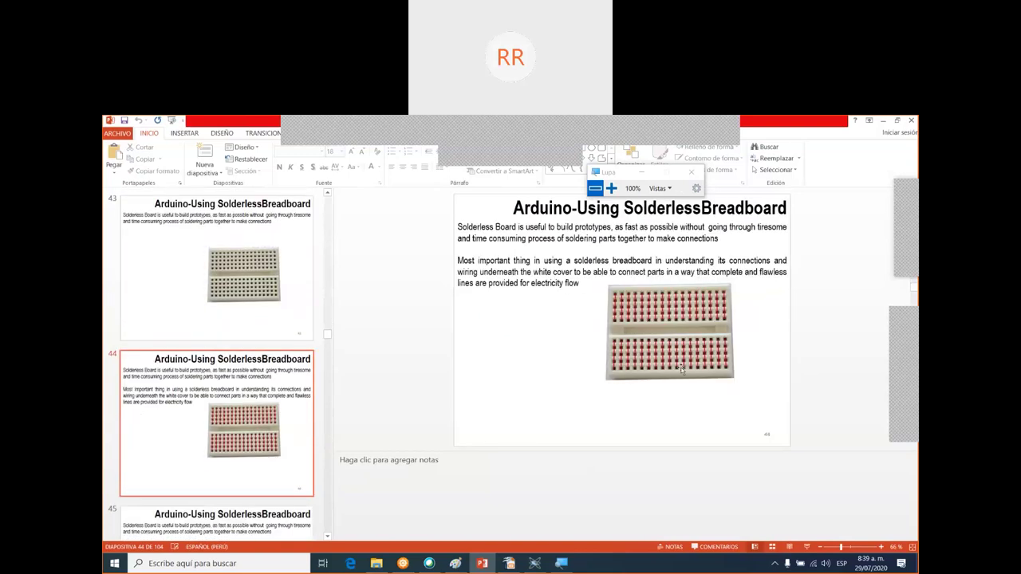
key("Down")
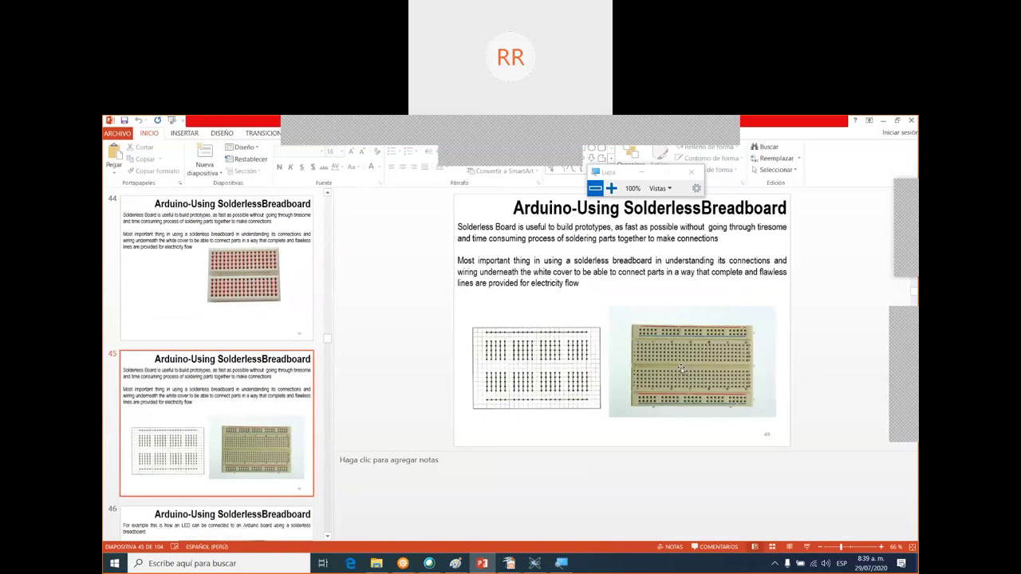
key("Down")
key("Down")
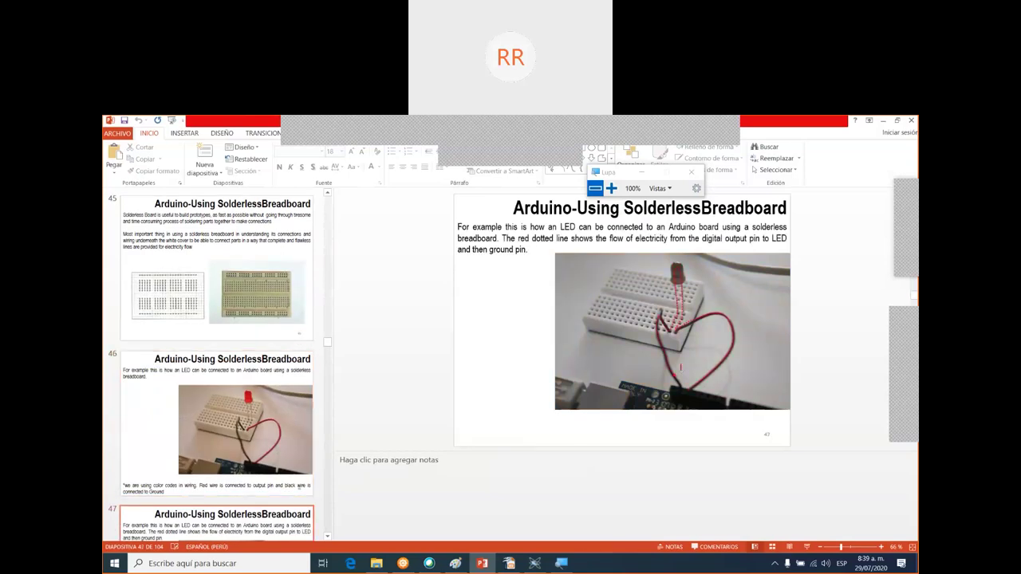
key("Down")
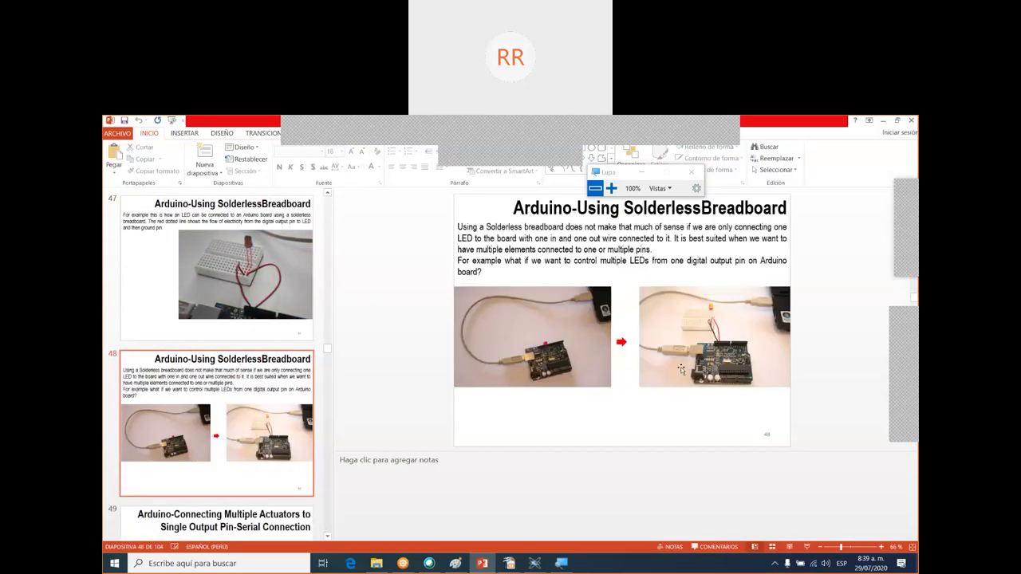
key("Down")
key("Down")
key("Down")
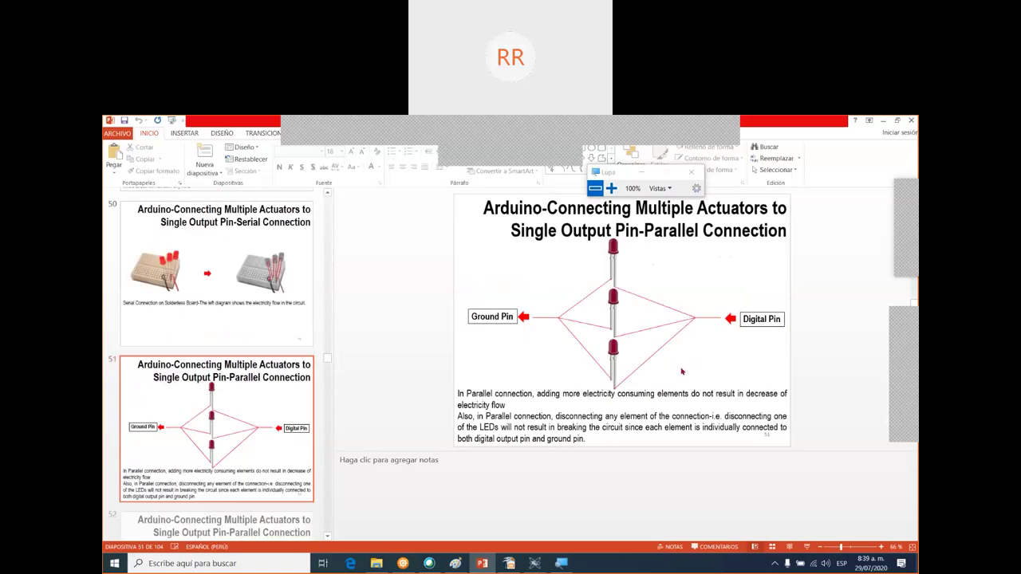
key("Down")
- Return to Proteus and close the current project without saving its changes
left_click(884, 121)
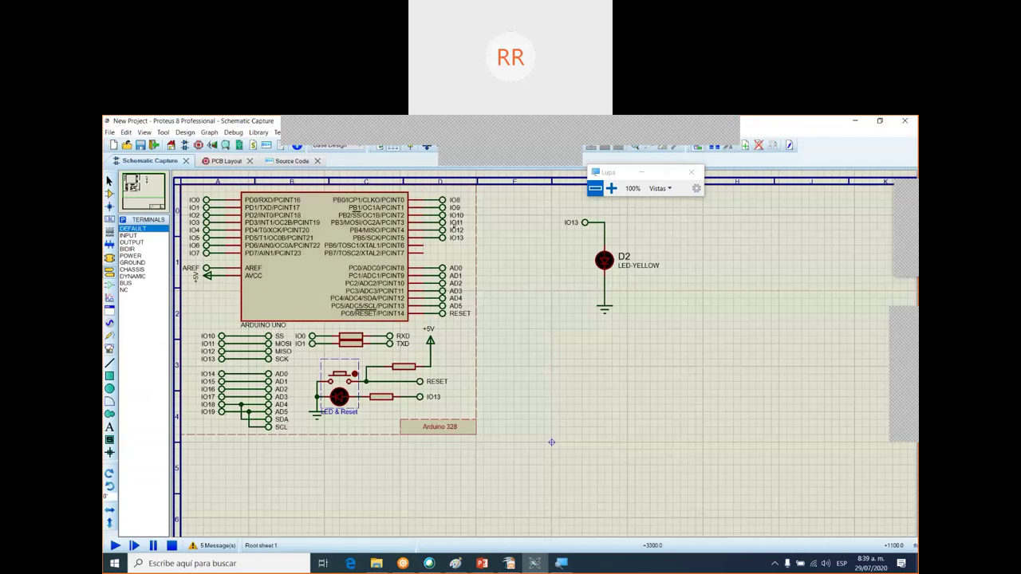
left_click(111, 134)
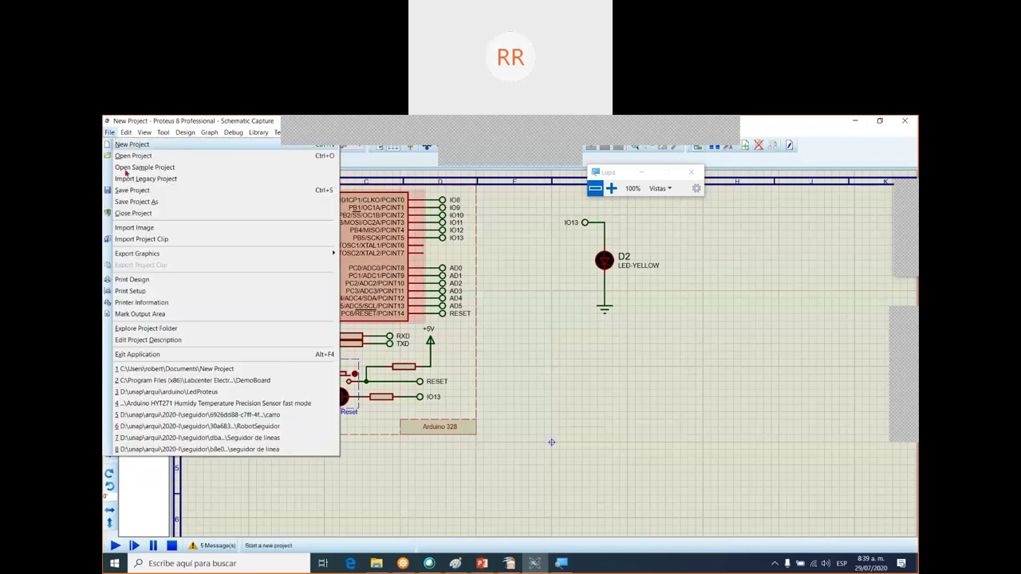
left_click(147, 216)
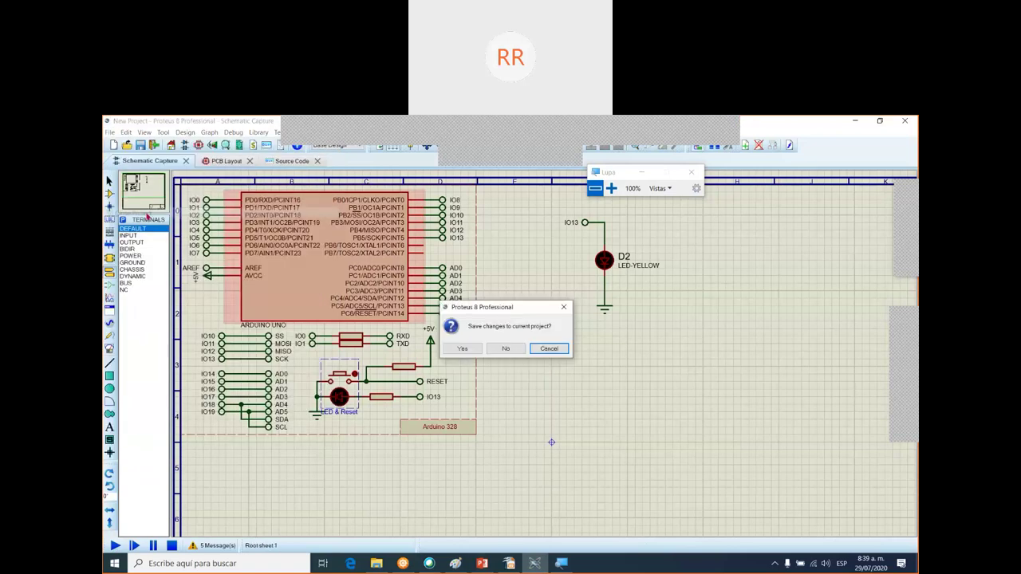
left_click(516, 349)
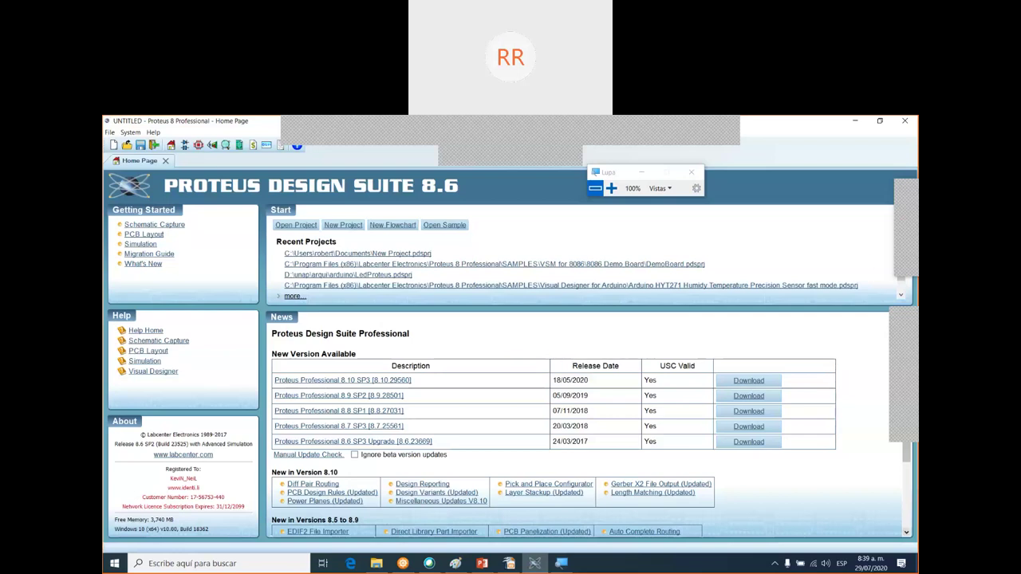
- Move the magnifier window out of the way and open the sample projects browser
left_click(910, 189)
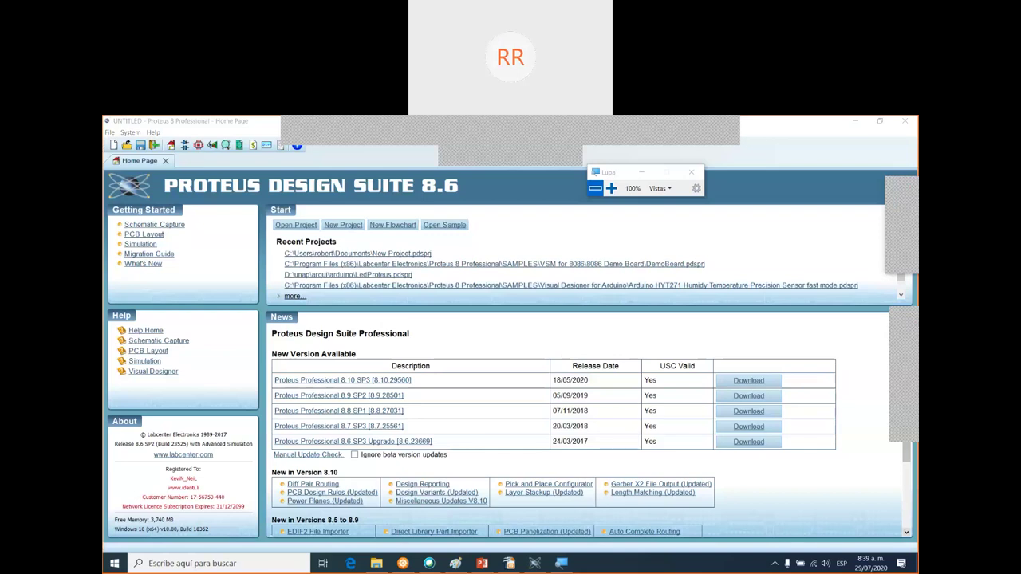
left_click_drag(626, 177, 891, 153)
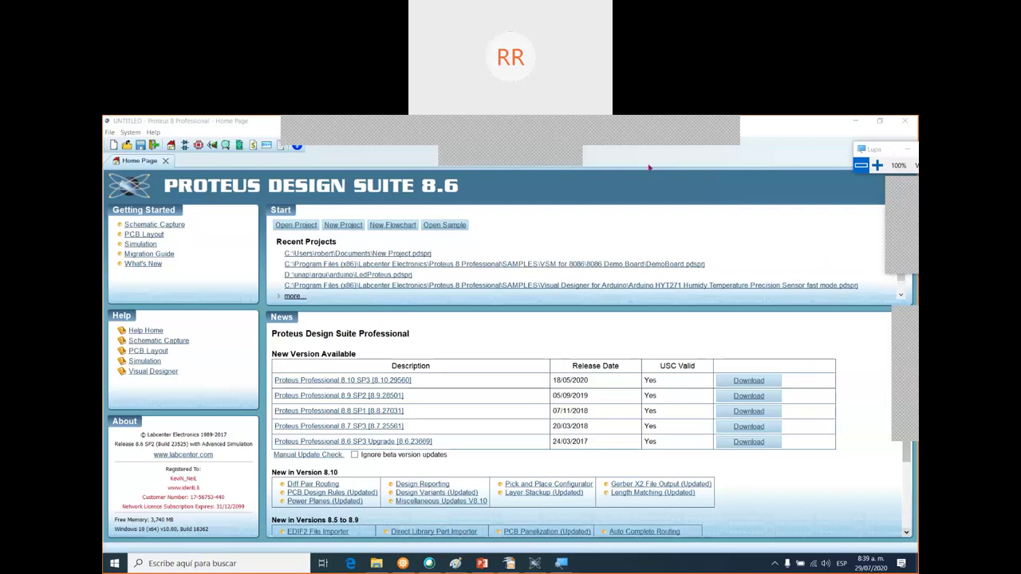
left_click(441, 225)
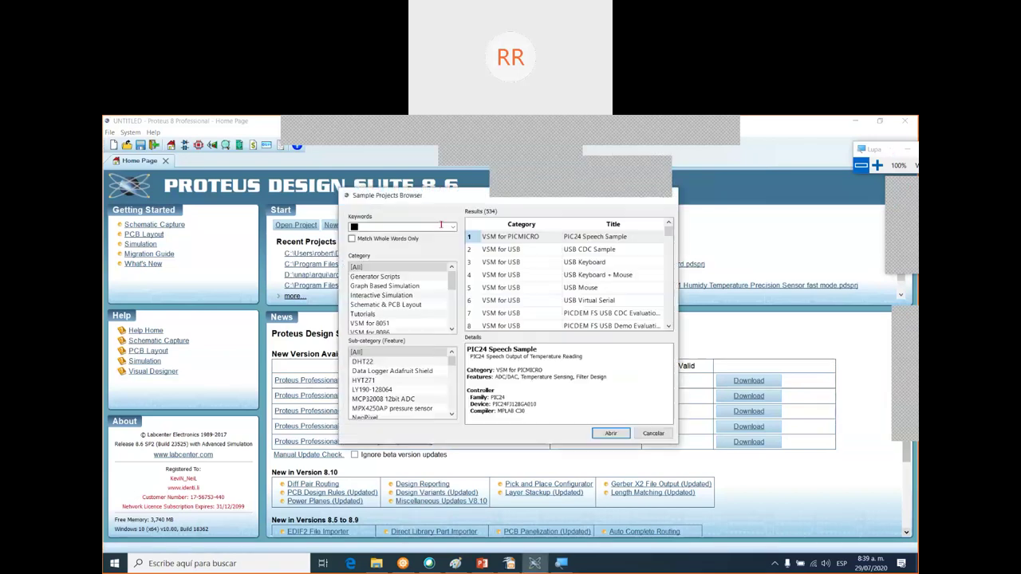
left_click(669, 194)
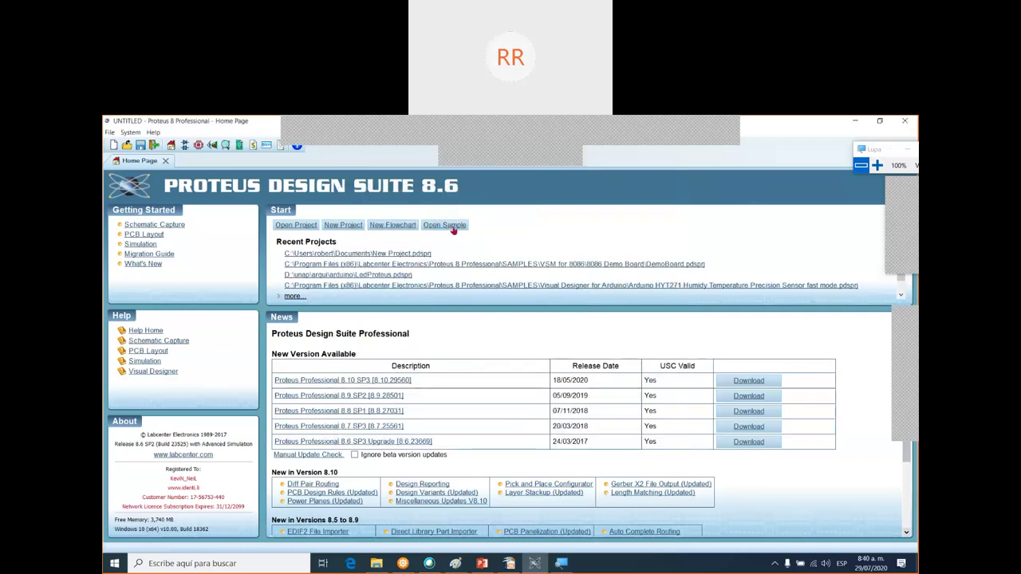
left_click(450, 226)
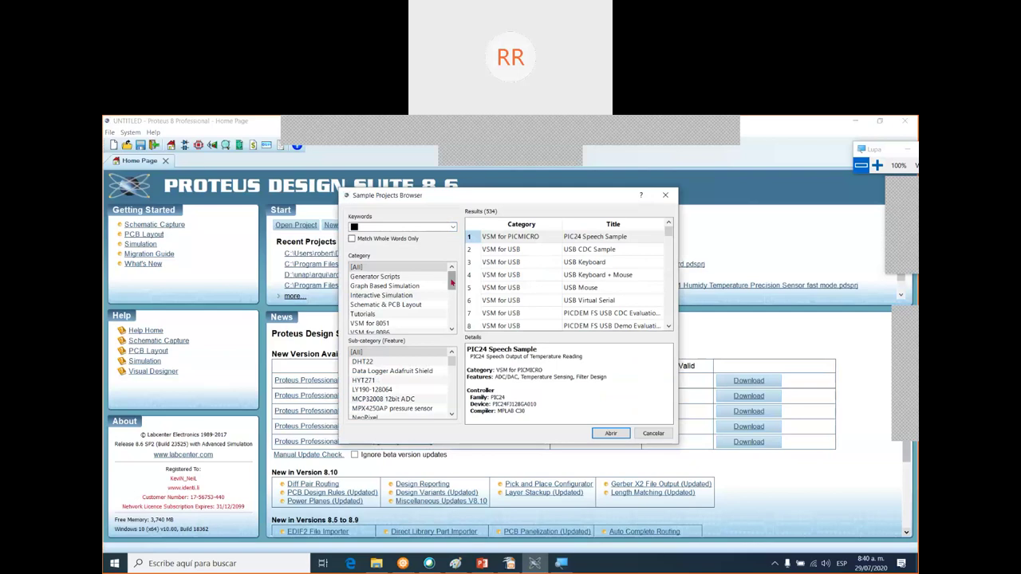
- Filter the sample projects by the Visual Designer for Arduino category and widen the browser to show the full titles
left_click_drag(452, 281, 451, 319)
left_click(403, 324)
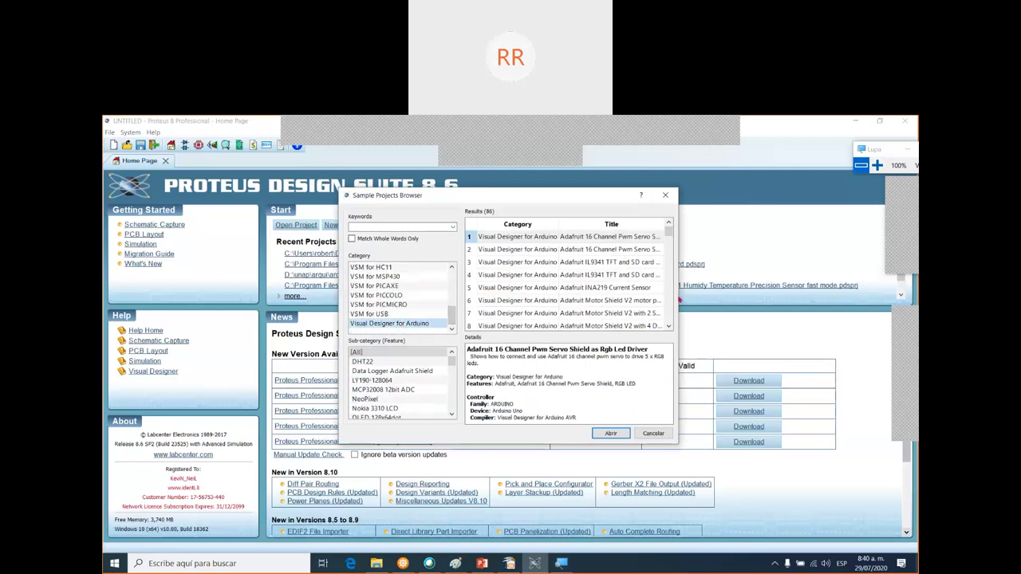
left_click_drag(679, 298, 795, 313)
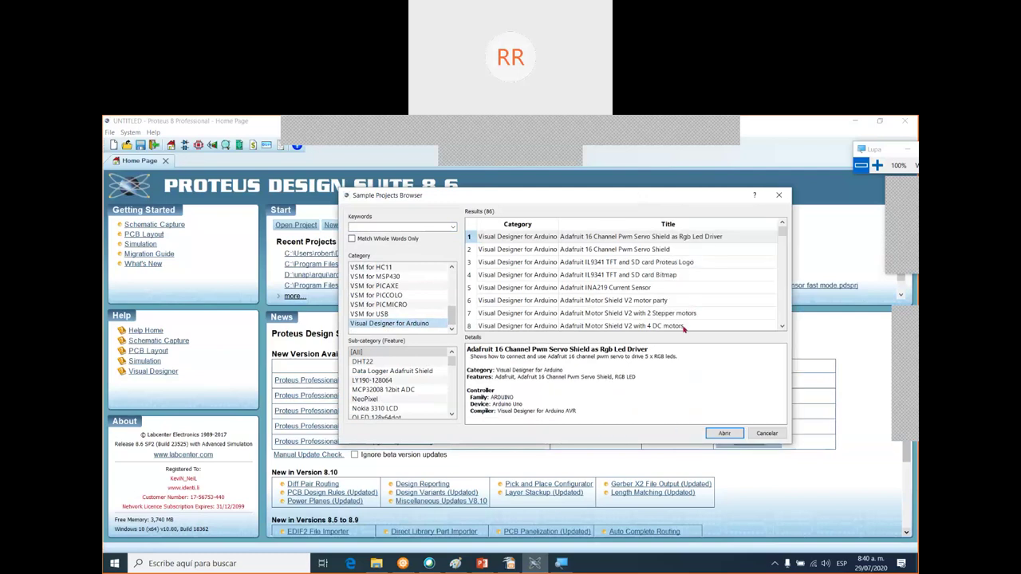
- Browse the Visual Designer for Arduino sample projects from the first Adafruit entry through Grove Luminance Sensor, checking their descriptions
left_click(675, 249)
left_click(675, 237)
key("Down")
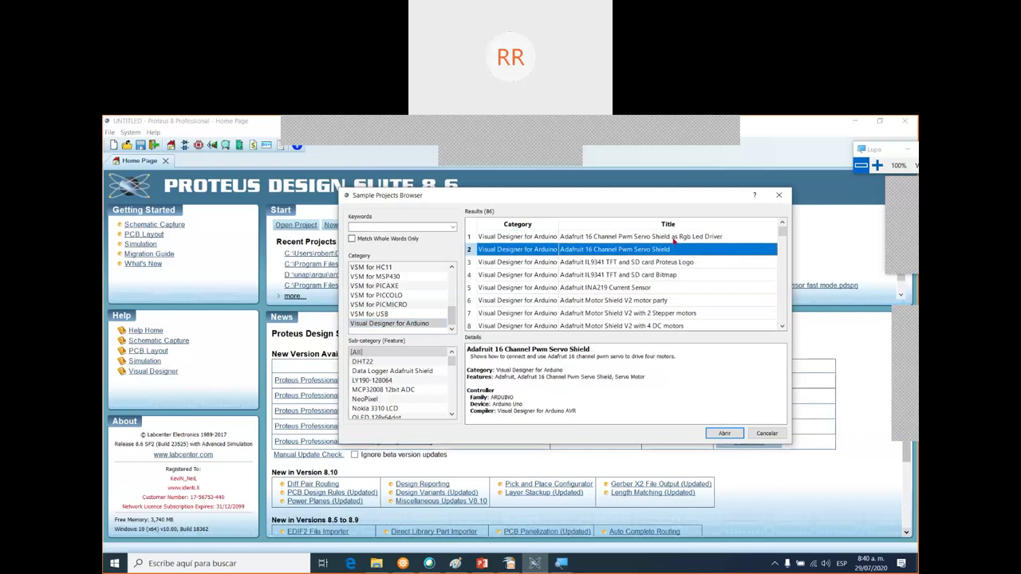
key("Down")
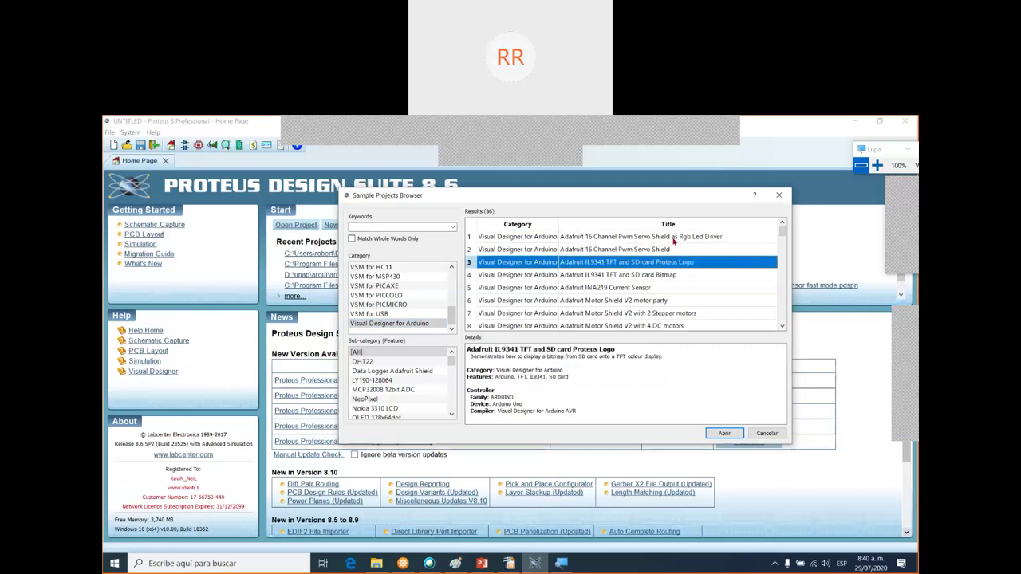
key("Down")
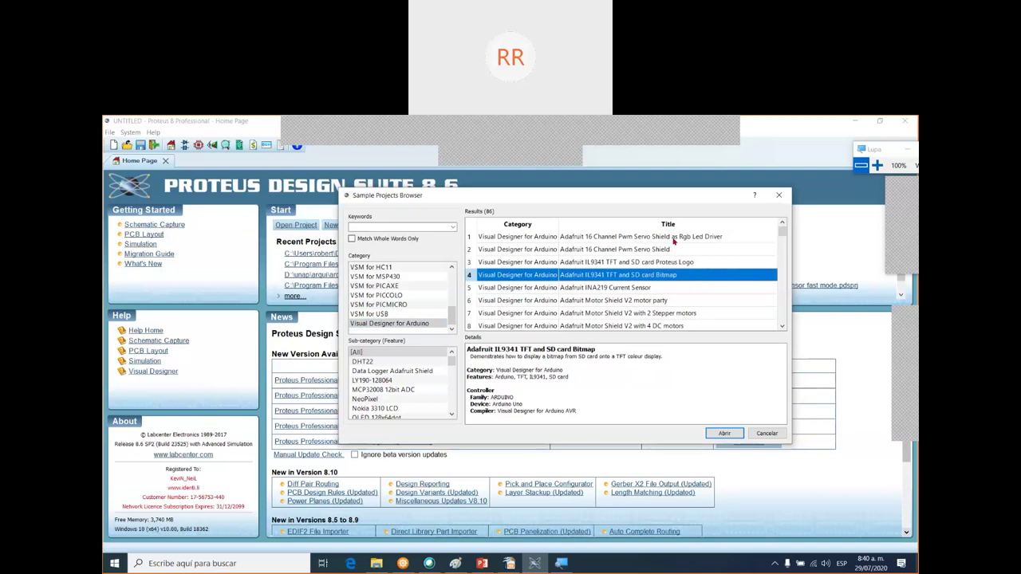
key("Down")
key("Down")
key("Down")
key("Down")
key("Down")
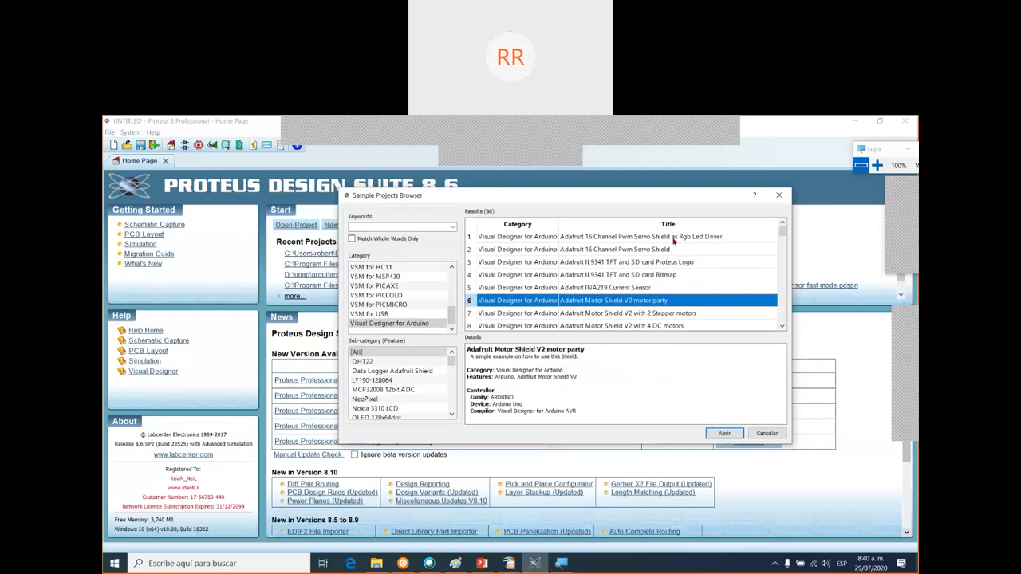
key("Down")
key("Down")
key("Down")
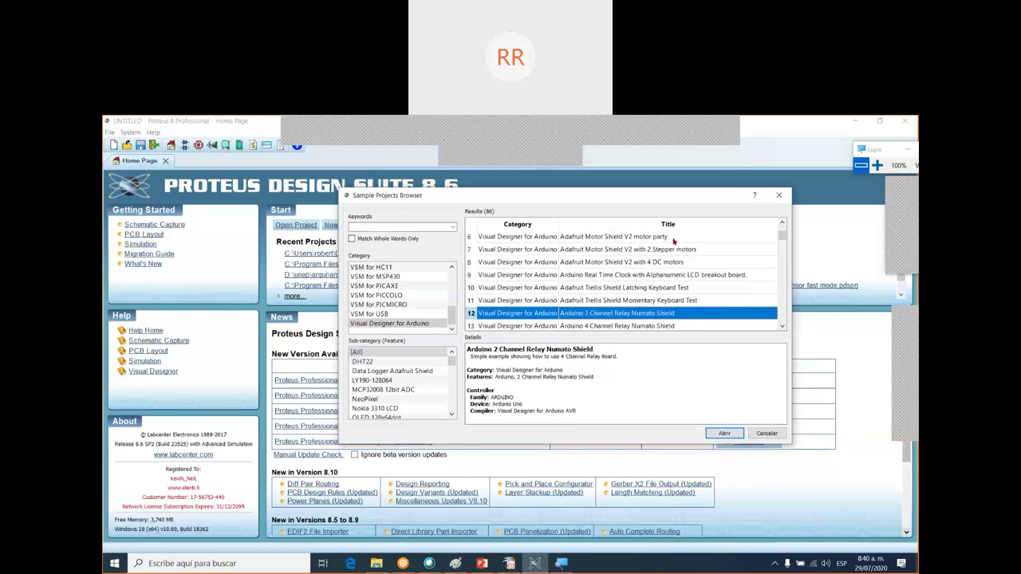
key("Down")
key("Down")
key("Down")
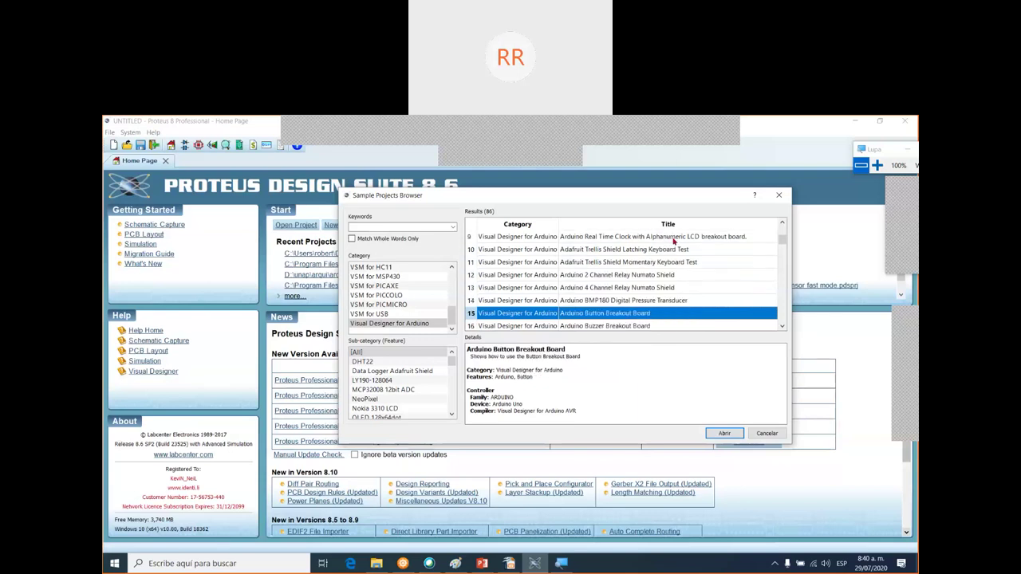
key("Down")
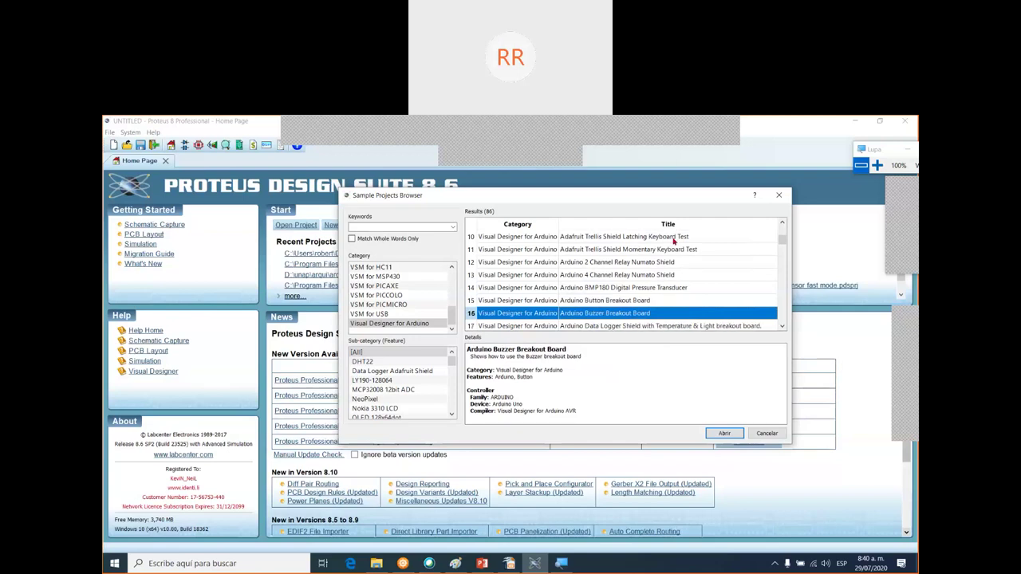
key("Down")
key("Down")
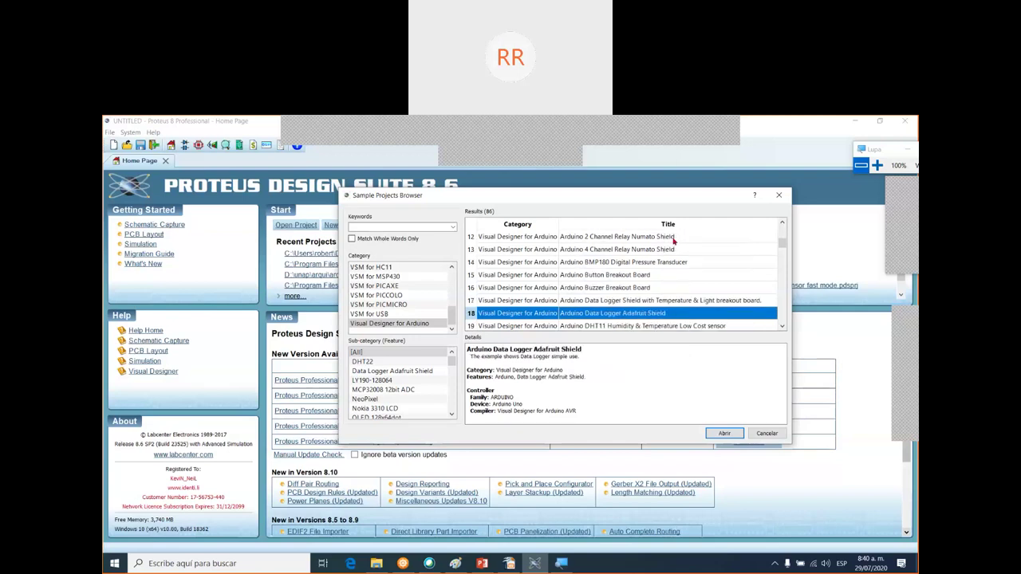
key("Down")
key("Down")
key("Down")
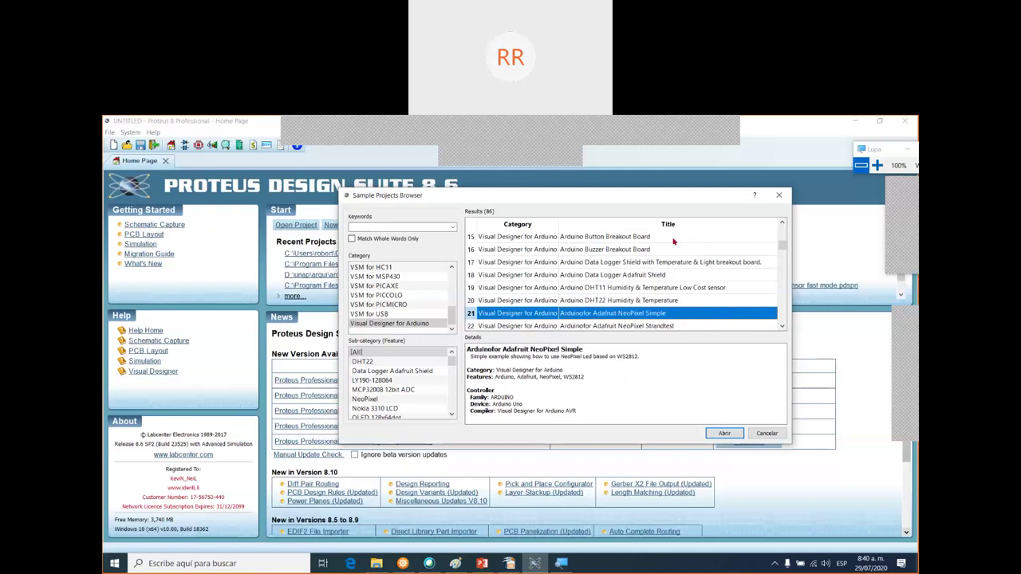
key("Down")
key("Down")
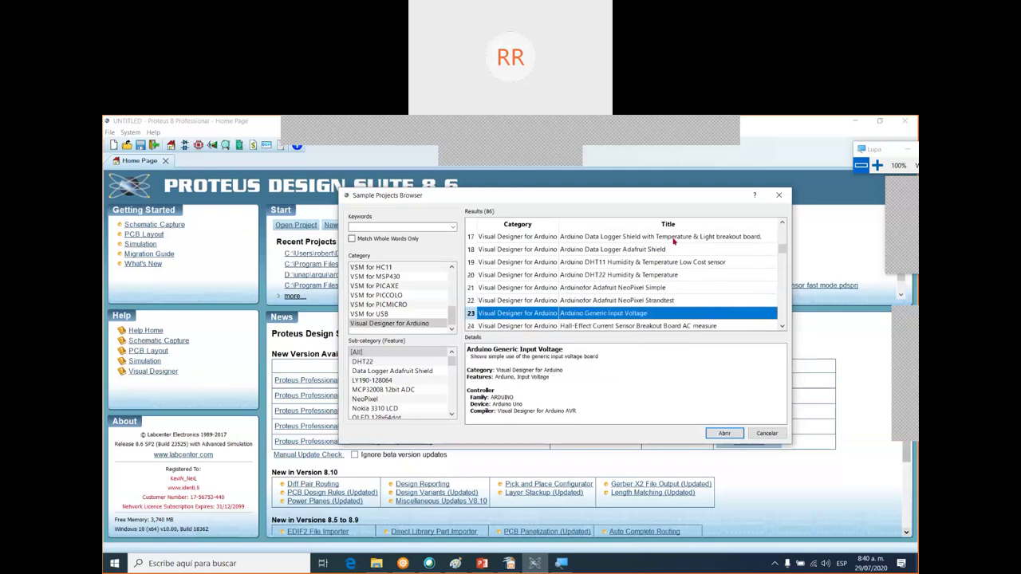
key("Down")
key("Down")
key("Down")
key("Down")
key("Down")
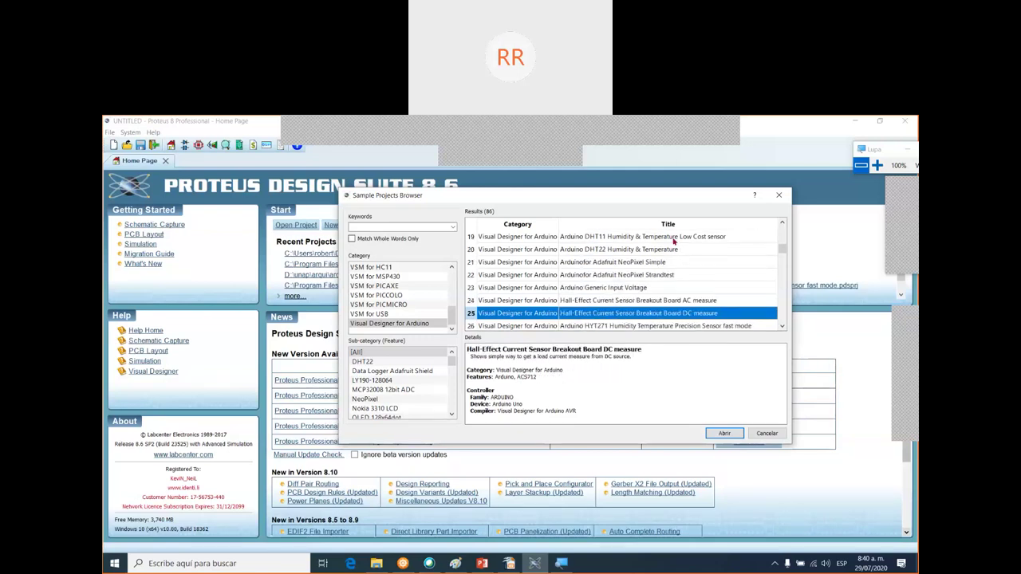
key("Down")
key("Down")
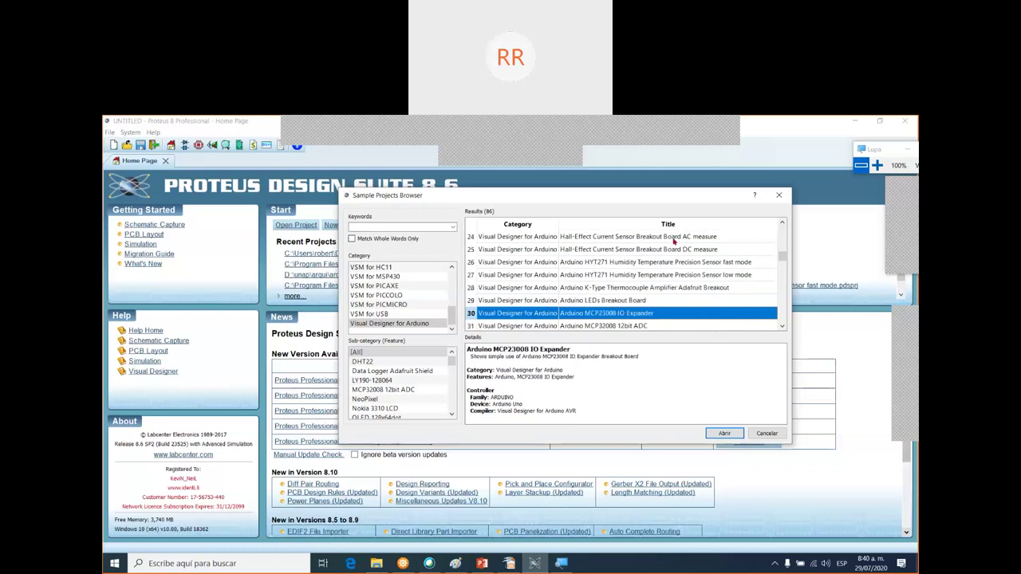
key("Down")
key("Down")
key("Down")
key("Down")
key("Down")
key("Down")
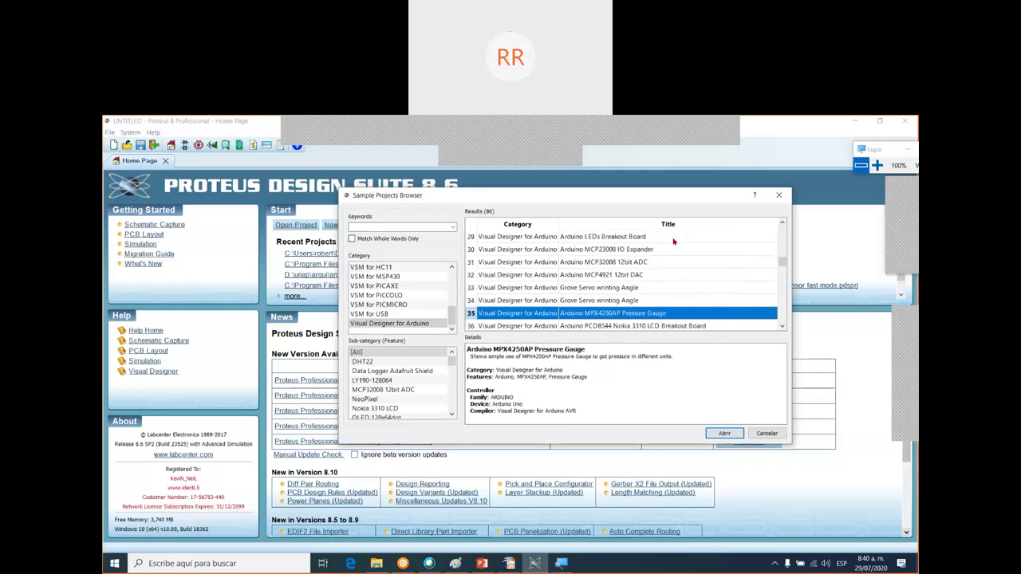
key("Down")
key("Down")
key("Down")
key("Down")
key("Down")
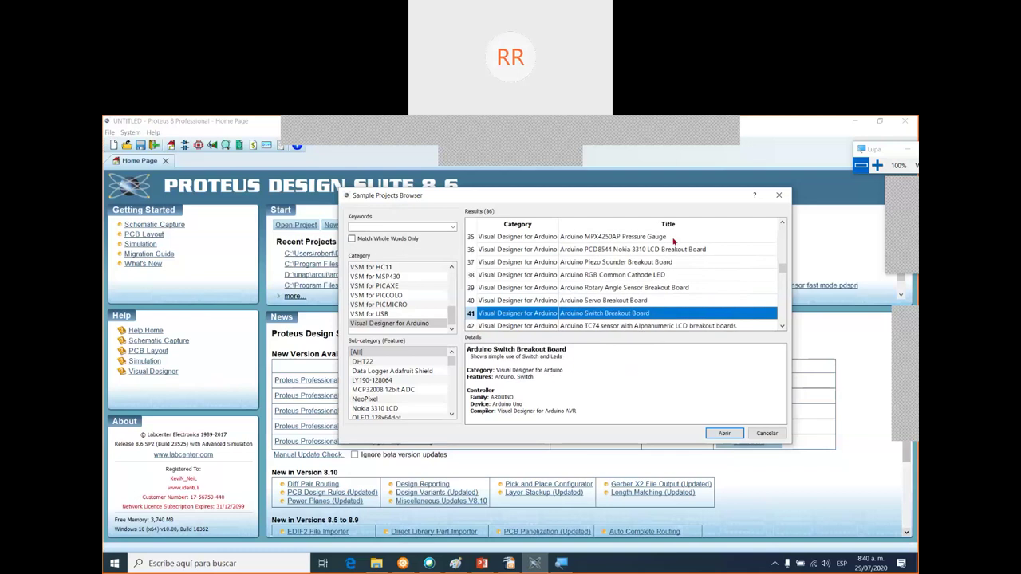
key("Down")
key("Down")
key("Down")
key("Down")
key("Down")
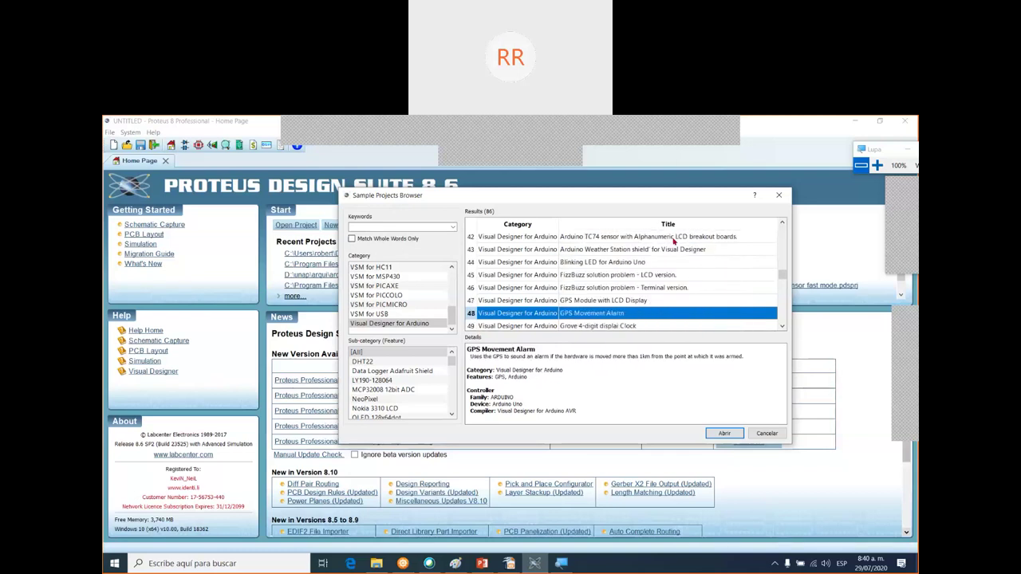
key("Down")
key("Down")
key("Down")
key("Down")
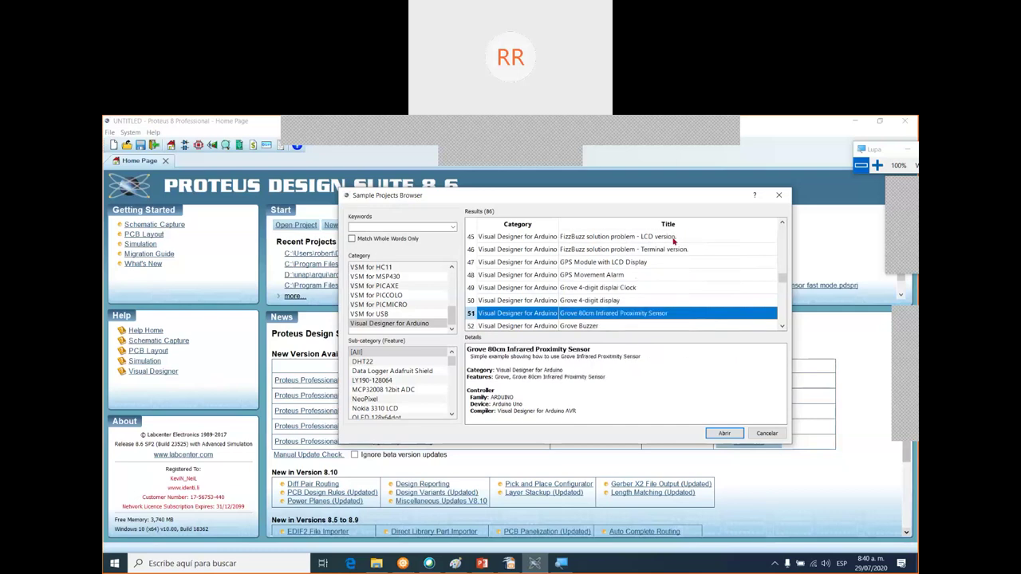
key("Down")
key("Down")
key("Down")
key("Down")
key("Down")
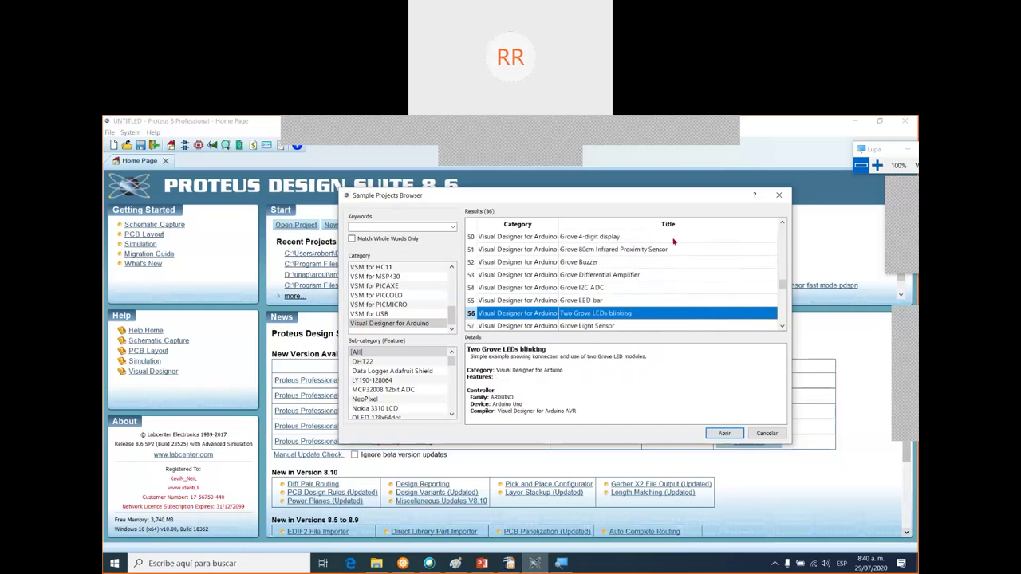
key("Down")
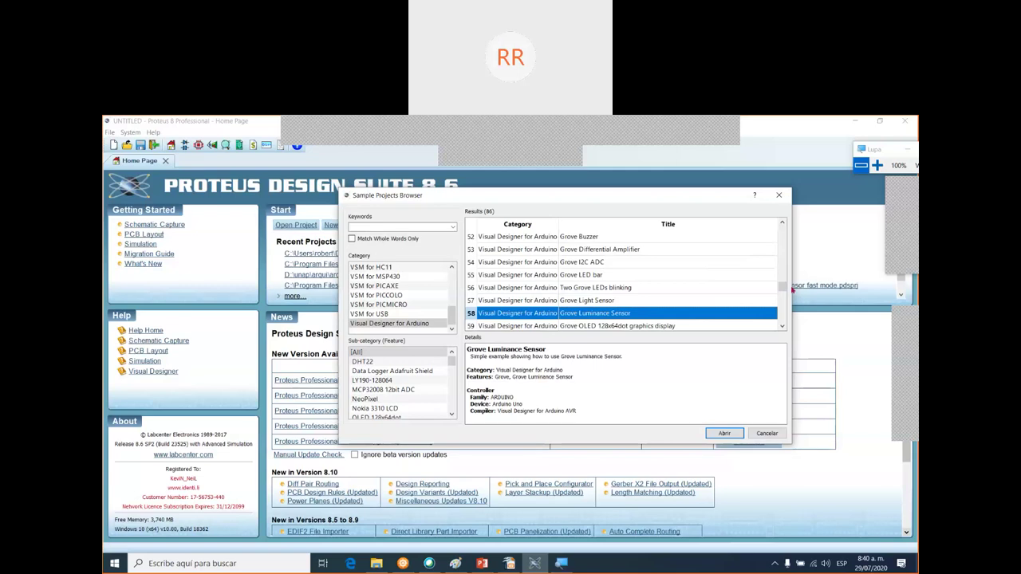
- Open the Adafruit IL9341 TFT and SD card Bitmap sample to view its schematic, and close the project again
left_click_drag(780, 288, 784, 225)
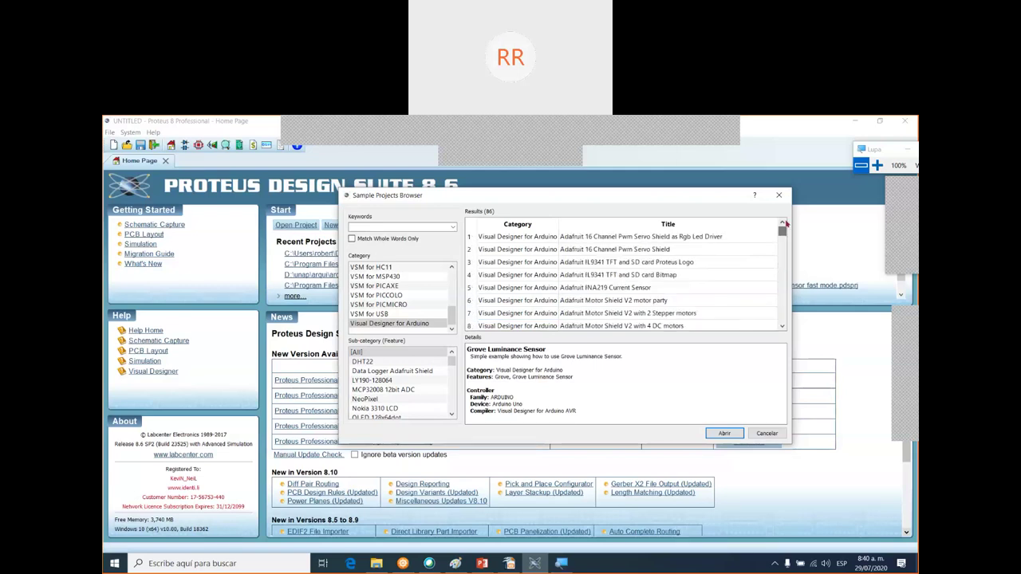
left_click(652, 274)
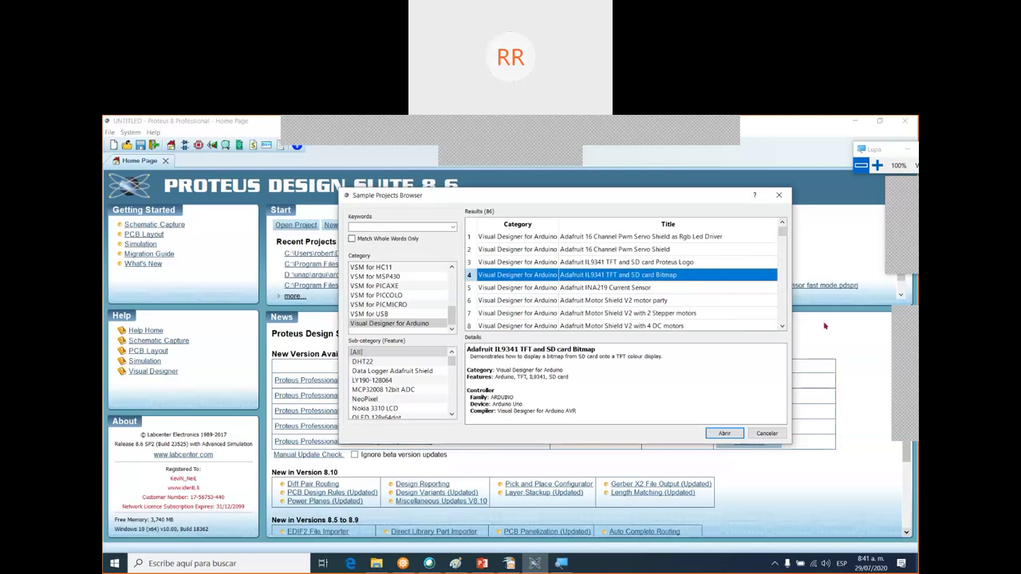
left_click(727, 434)
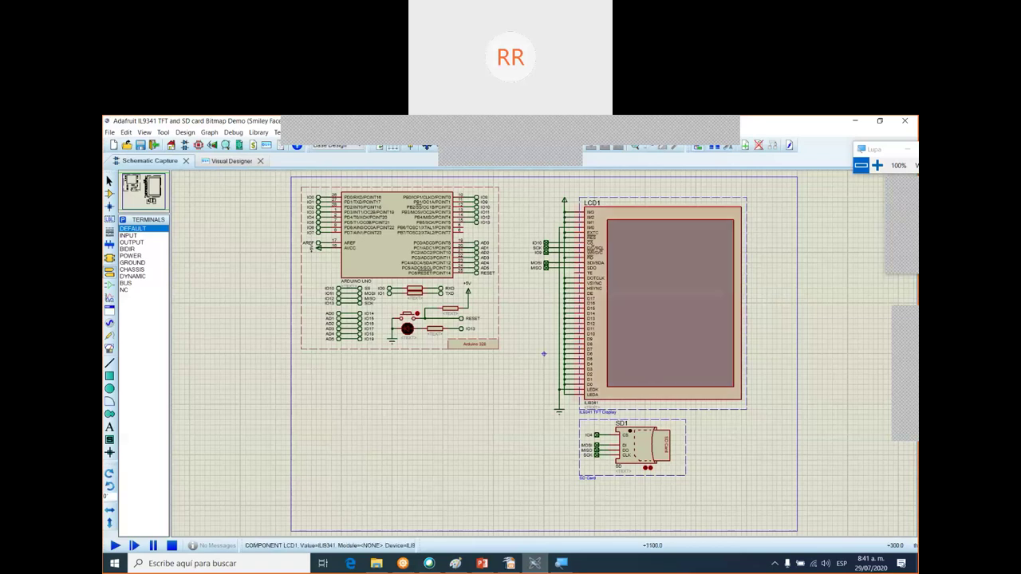
left_click(110, 132)
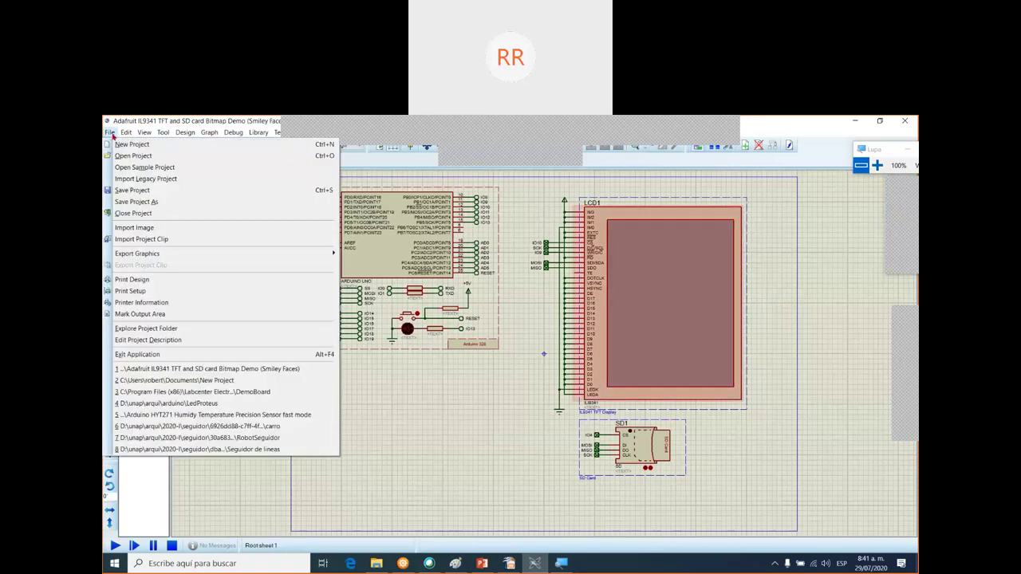
left_click(136, 213)
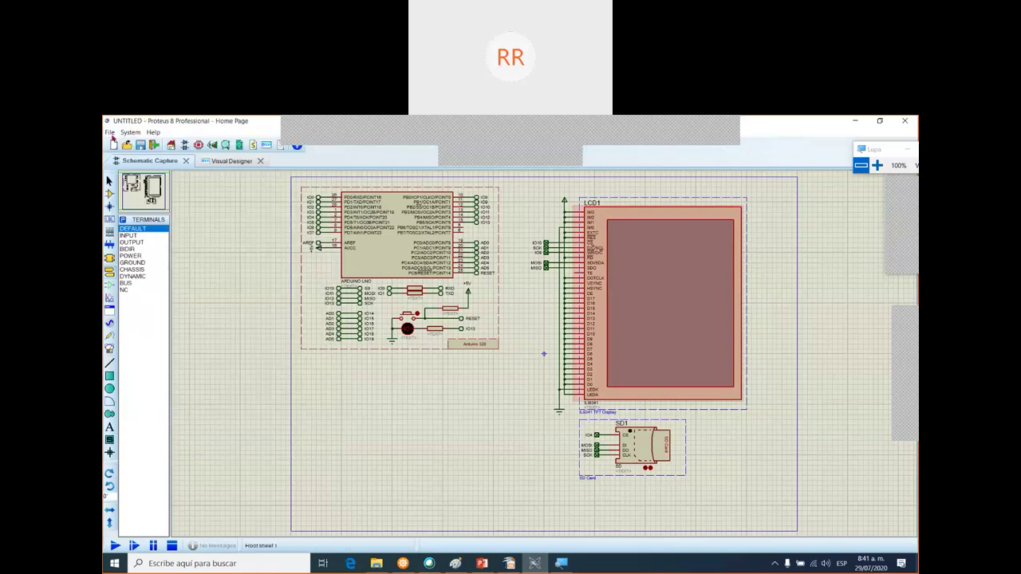
- Open the Zumo Line Follower sample project from the Visual Designer for Arduino category of the sample projects browser
left_click(110, 134)
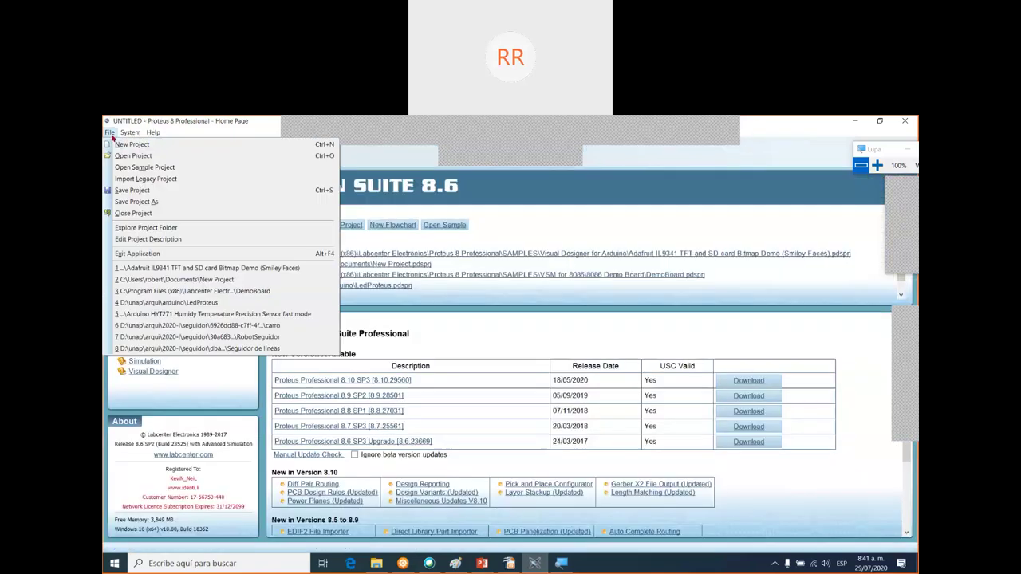
left_click(453, 227)
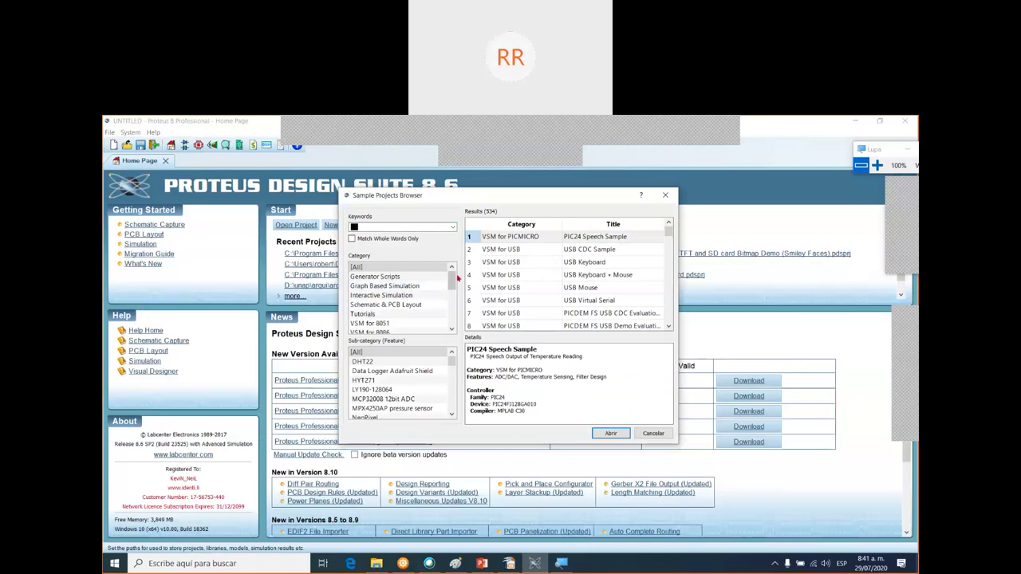
scroll(458, 276, "down", 4)
left_click(412, 325)
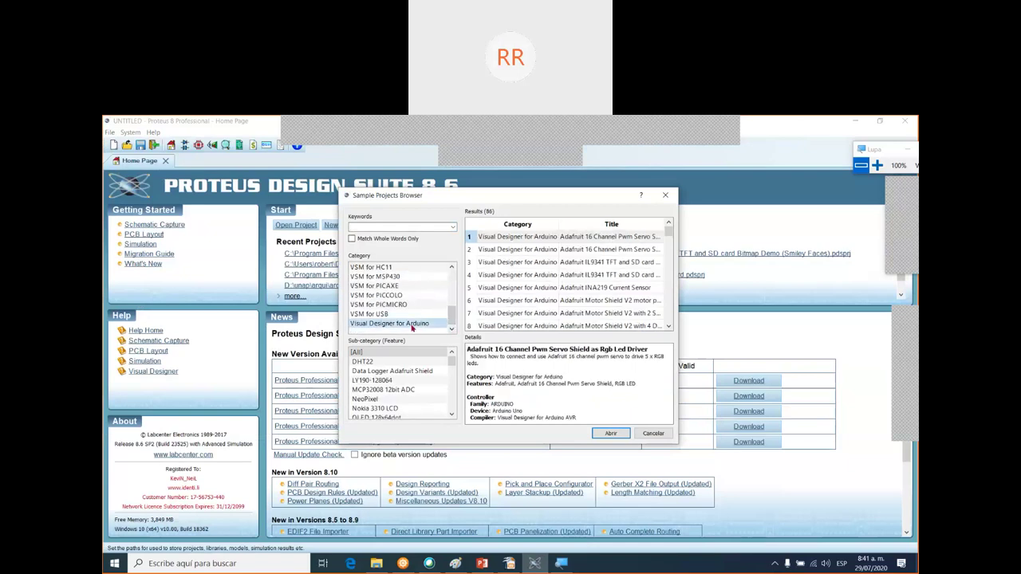
left_click_drag(668, 231, 663, 329)
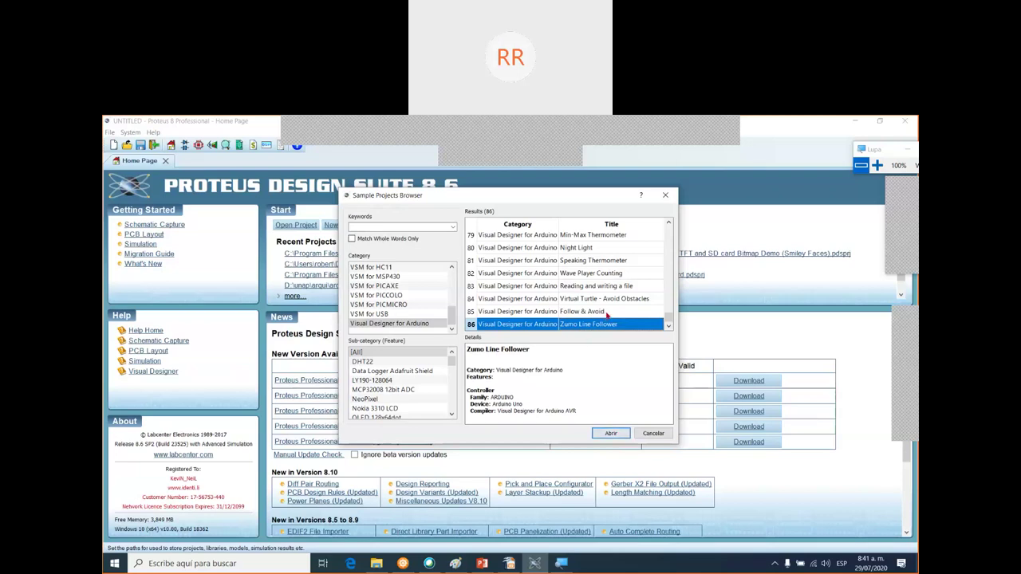
left_click(621, 432)
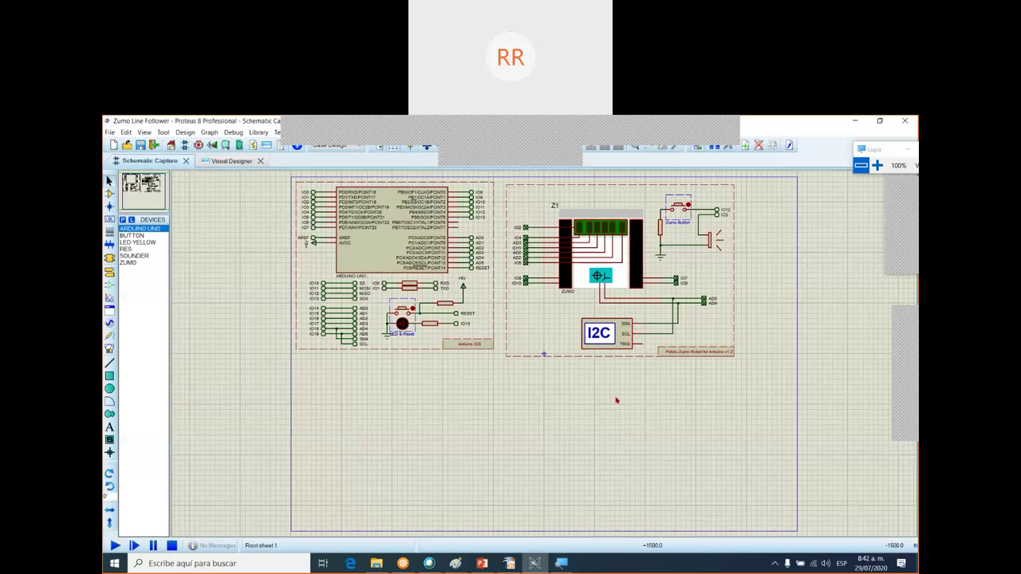
- Review the properties of the ZUMO robot component in the schematic and close them without changes
left_click(590, 265)
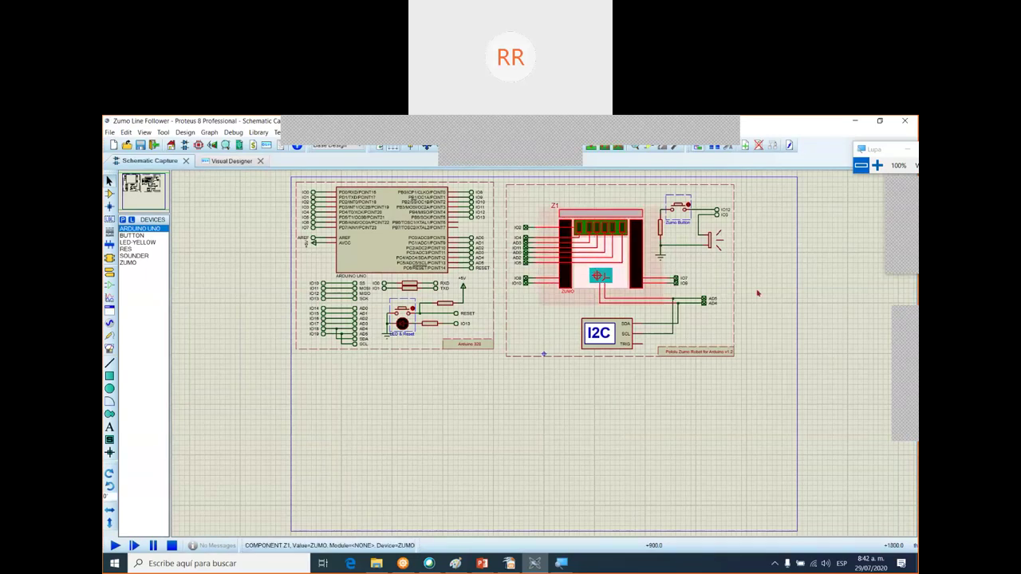
left_click(137, 264)
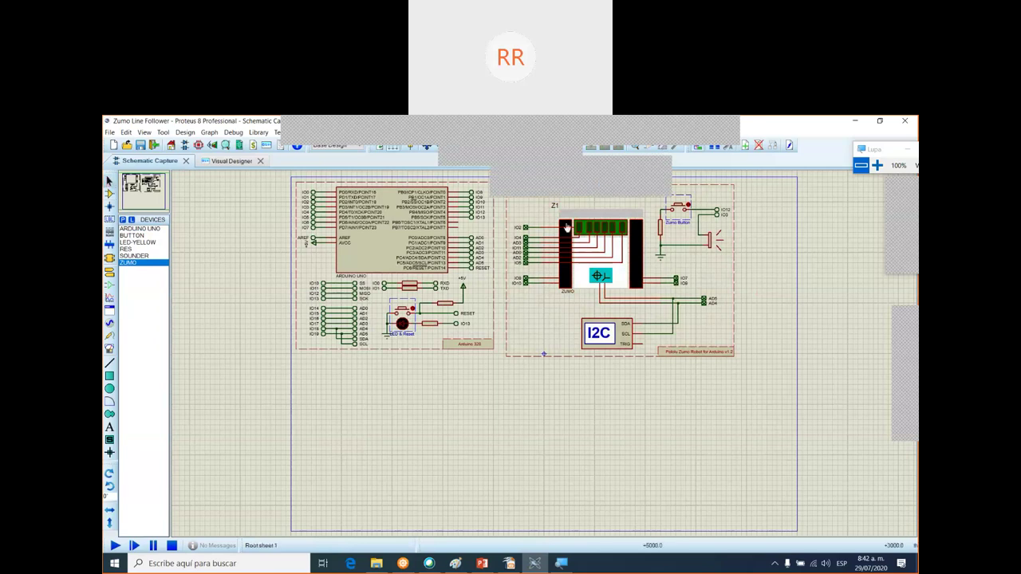
left_click(605, 246)
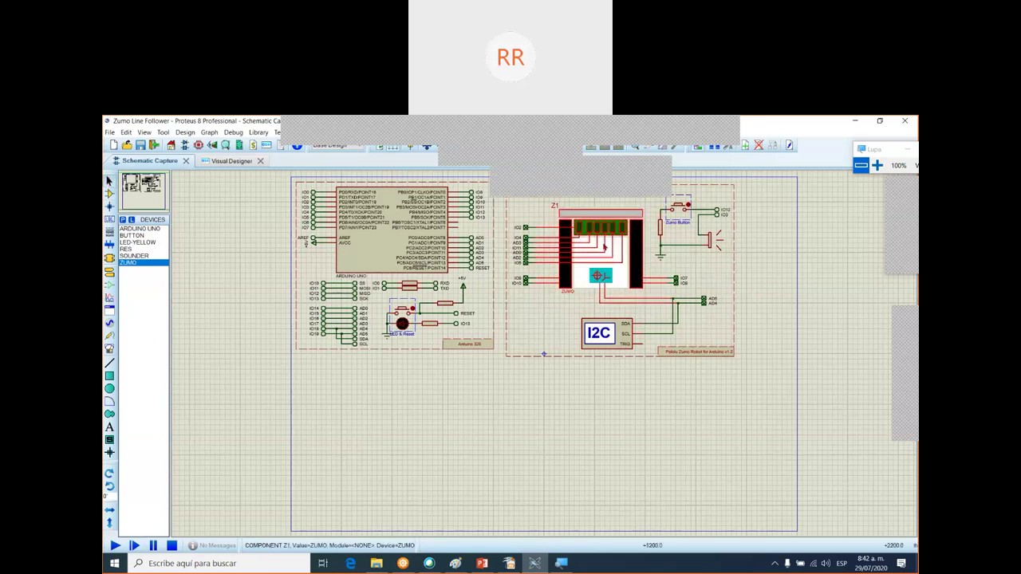
right_click(604, 246)
key("ctrl+e")
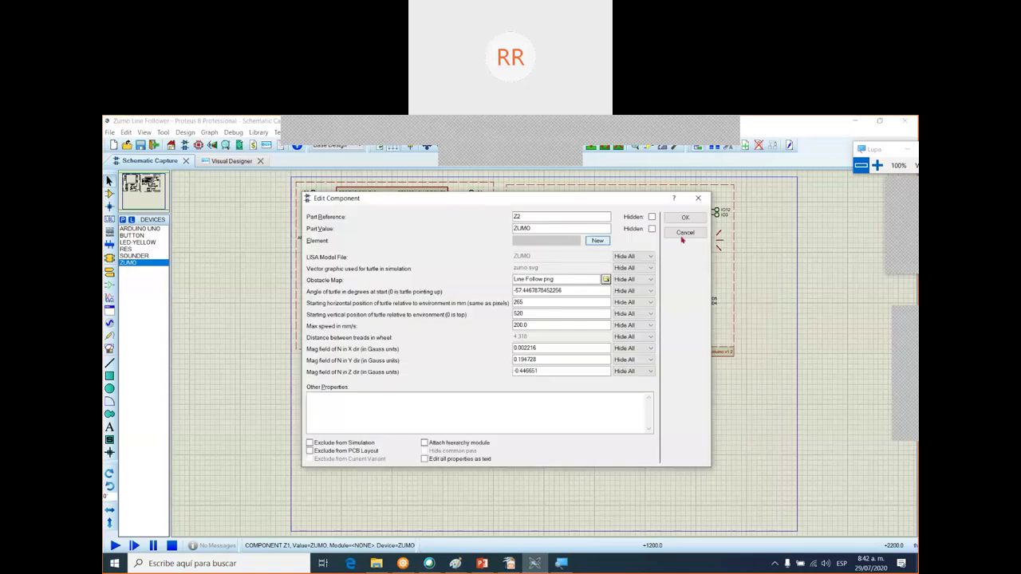
left_click(698, 198)
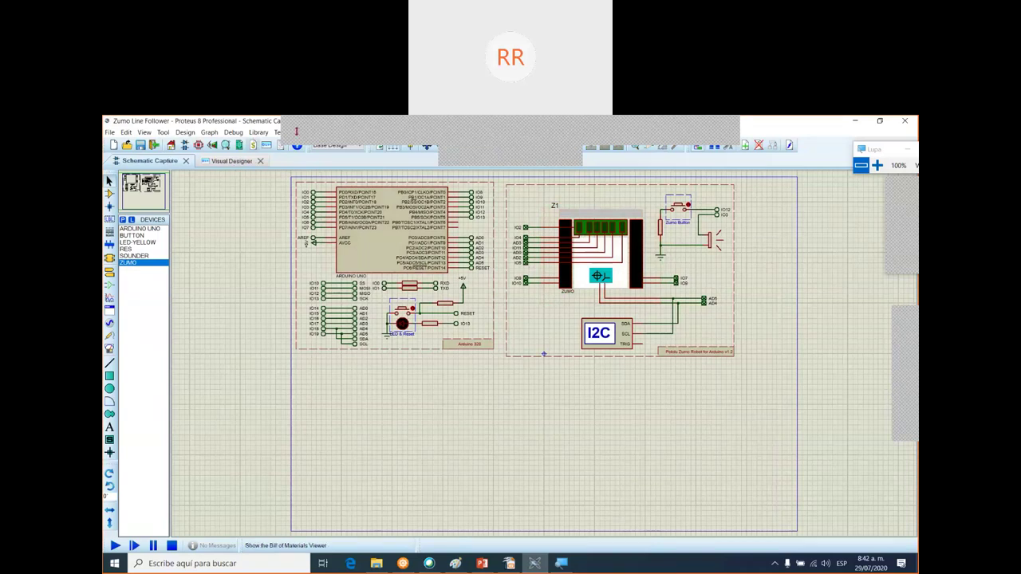
- Examine the Visual Designer flowchart and the robot's DRIVE, LINESENSOR, COMPASS and GYRO peripherals, and compare them with the schematic
left_click(233, 161)
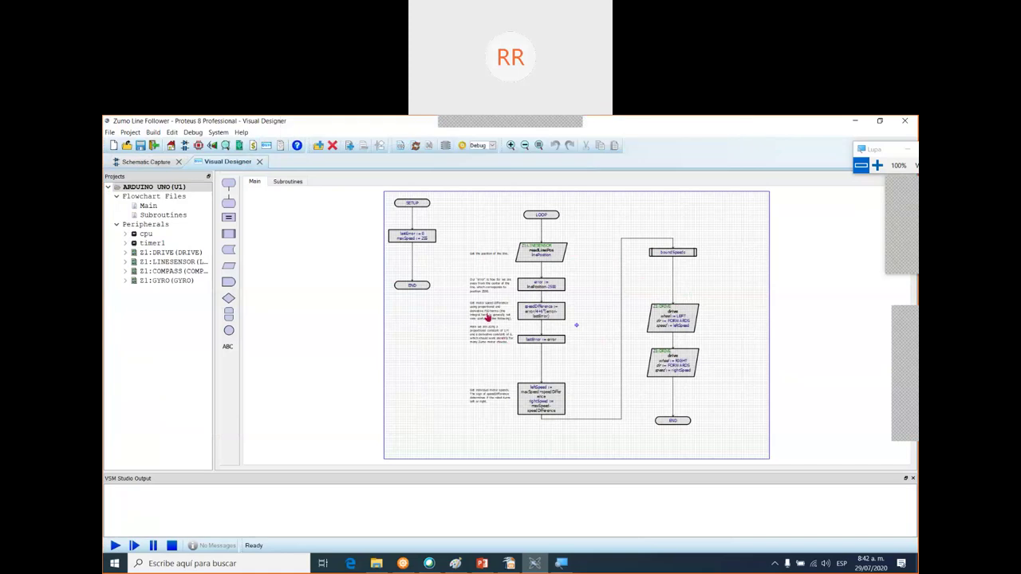
left_click(152, 254)
left_click(169, 262)
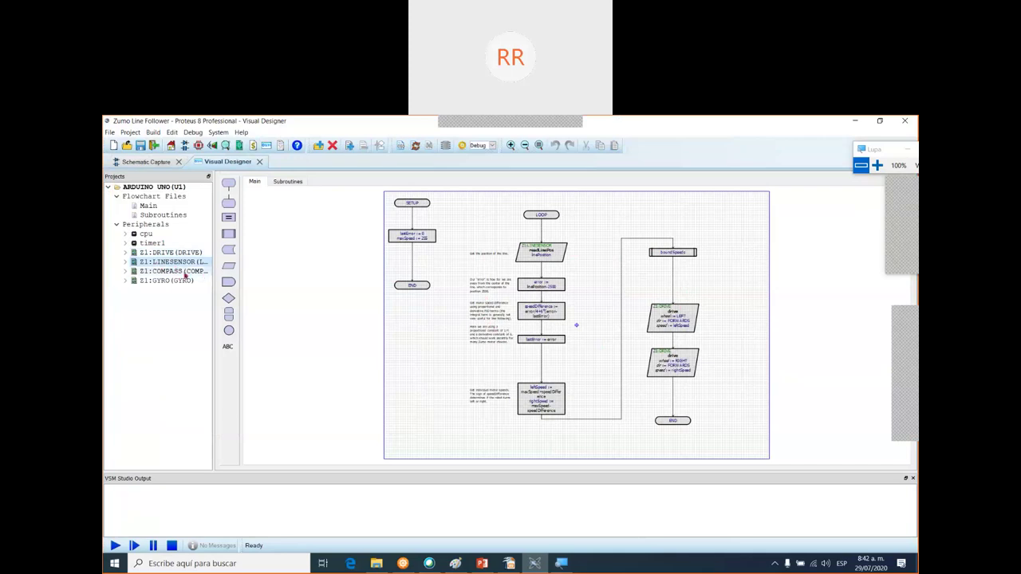
left_click(183, 272)
left_click(178, 281)
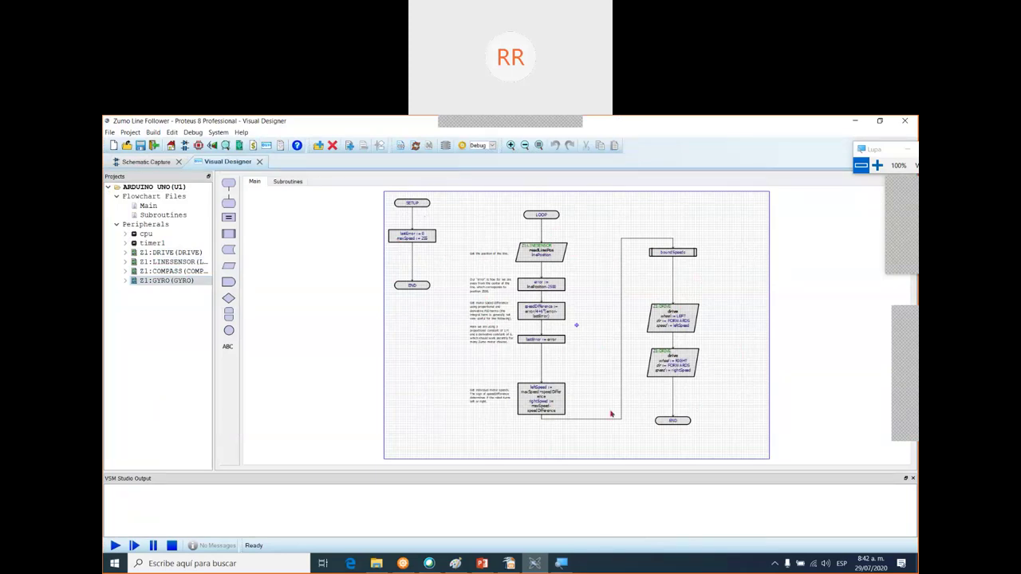
left_click(151, 165)
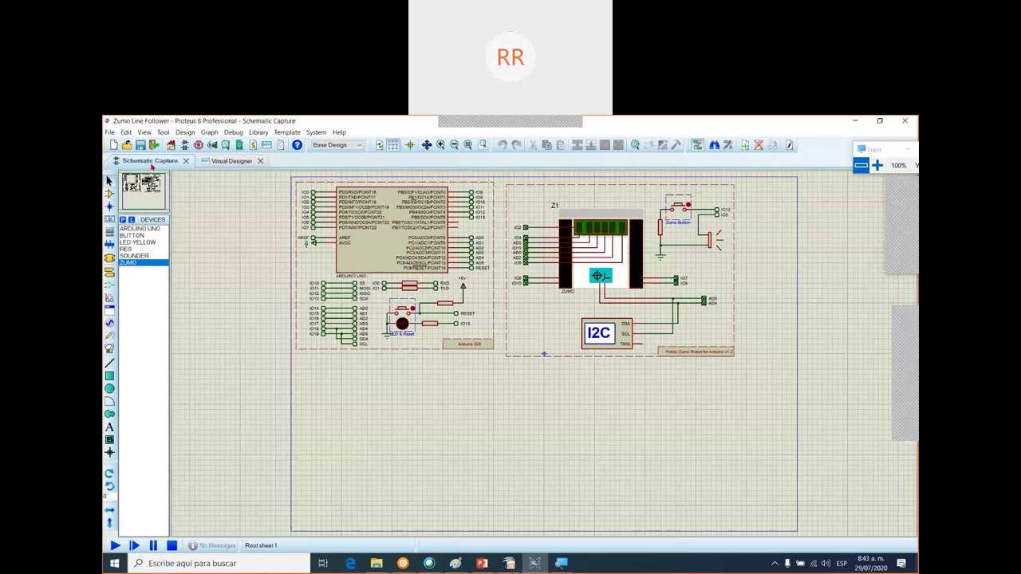
left_click(242, 162)
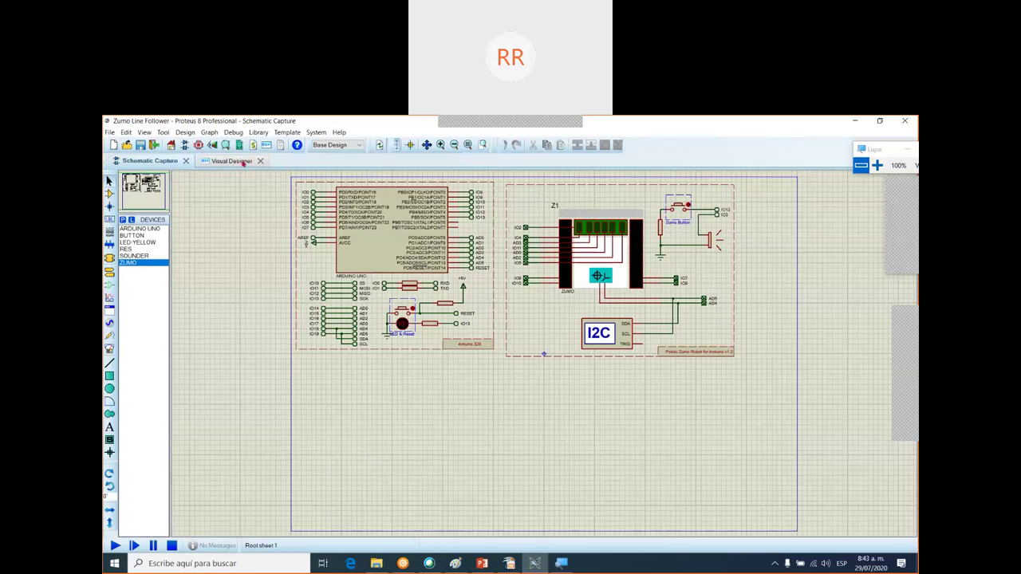